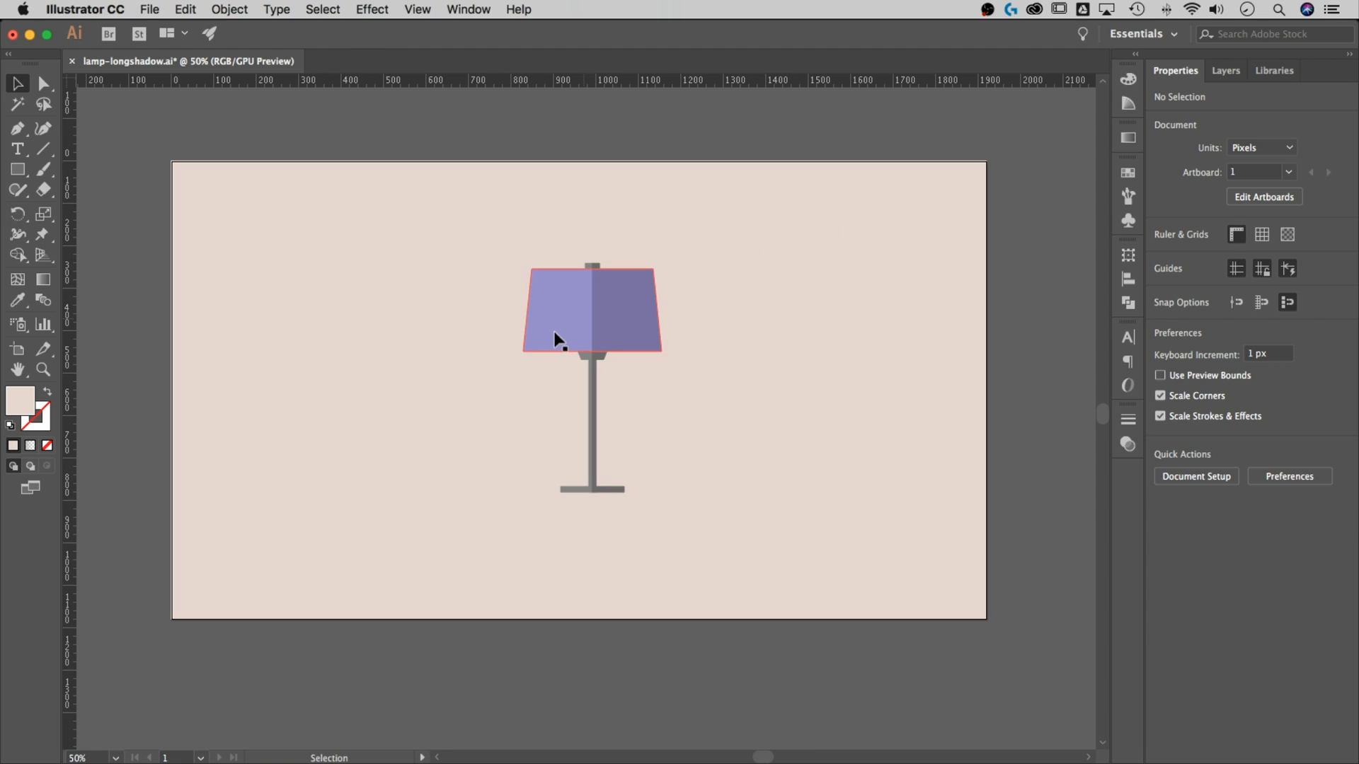
Move the lamp group into the left part of the artboard, centred at about X 482 px, Y 477 px.
{"action": "left_click", "coordinate": [577, 324]}
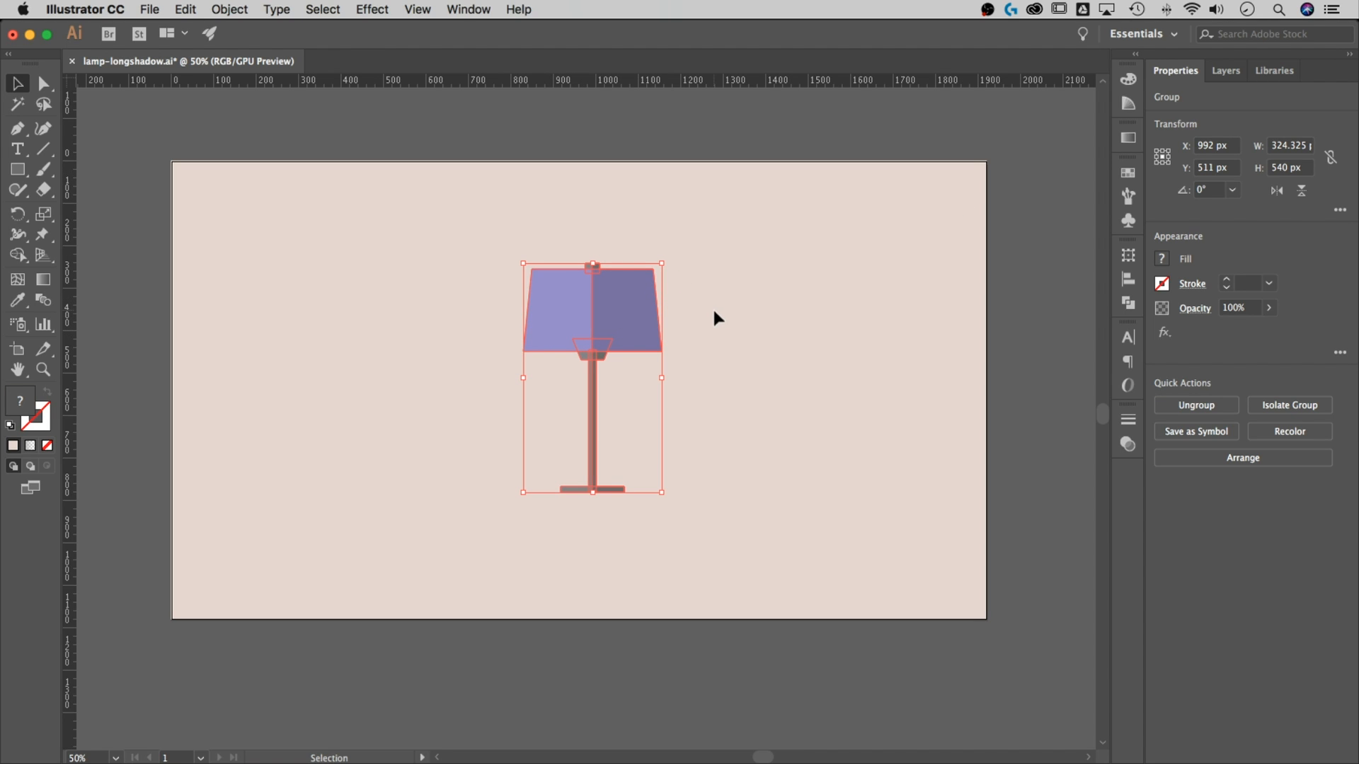
{"action": "left_click", "coordinate": [788, 301]}
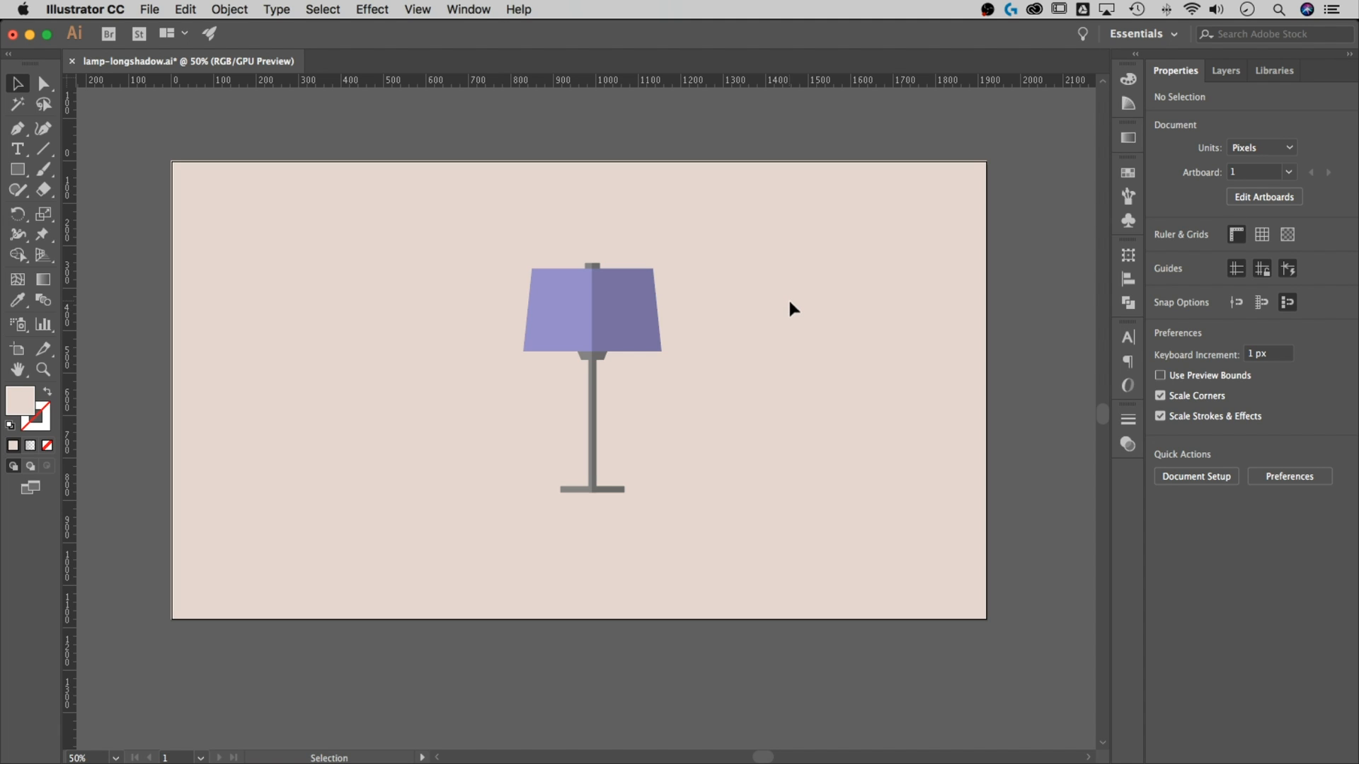
{"action": "left_click_drag", "start_coordinate": [628, 306], "coordinate": [411, 303]}
{"action": "left_click", "coordinate": [563, 288]}
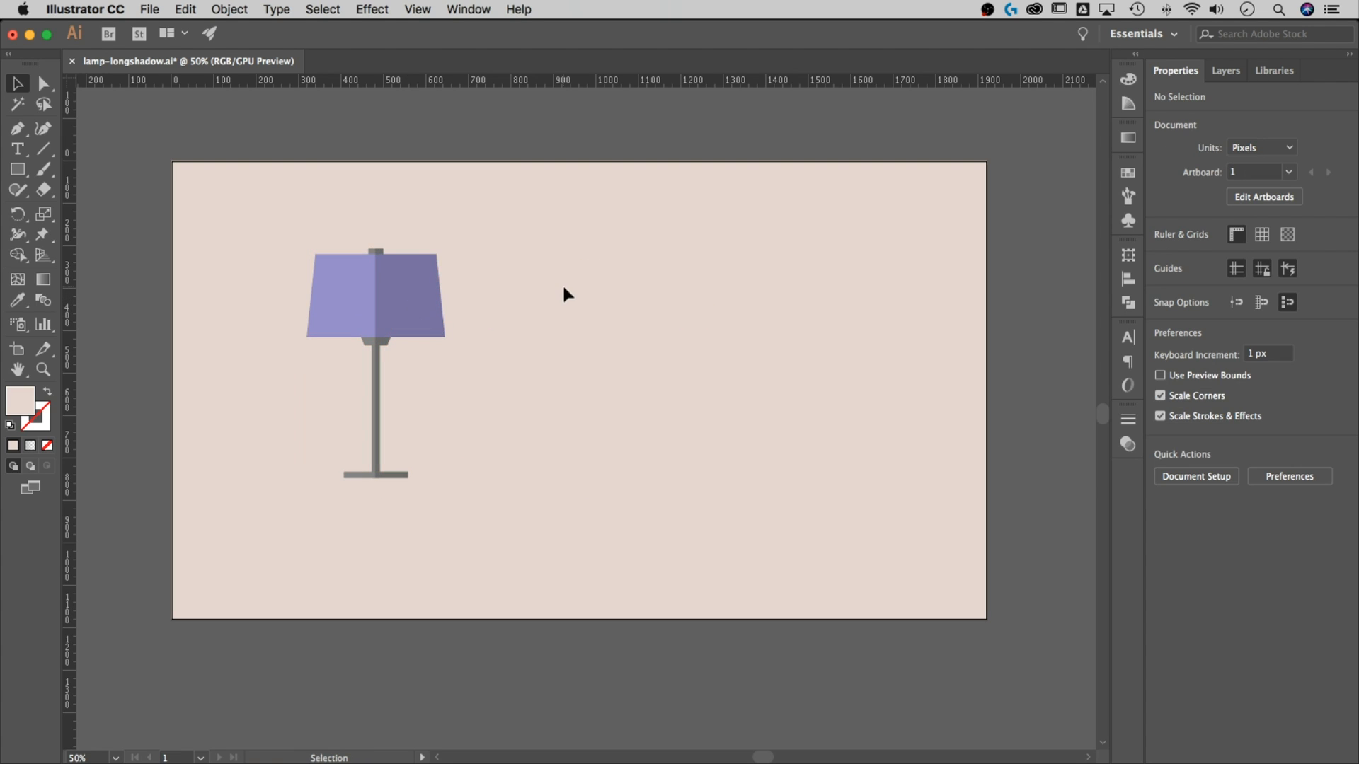
Draw a rectangle about 340 × 300 px in the artboard's empty right part and fill it with dark gray.
{"action": "left_click", "coordinate": [19, 174]}
{"action": "left_click_drag", "start_coordinate": [666, 295], "coordinate": [811, 422]}
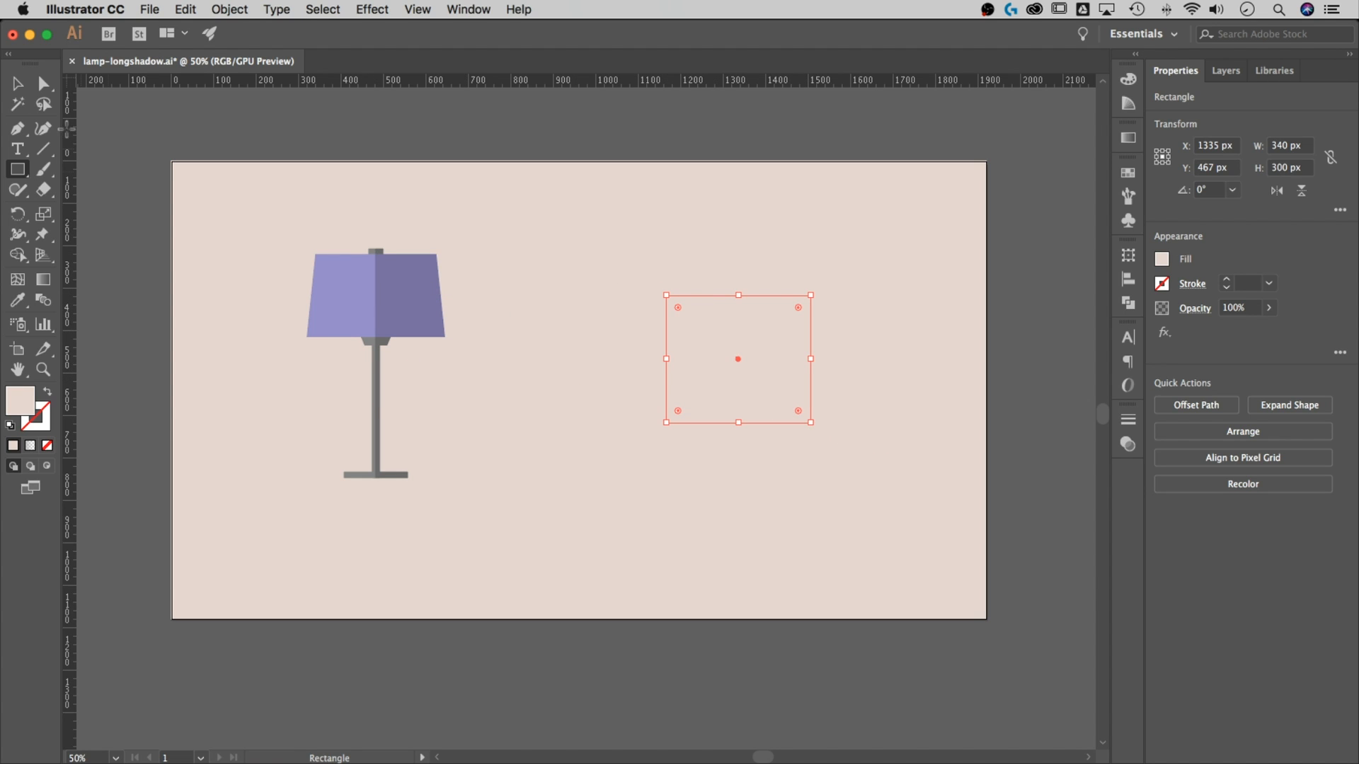
{"action": "left_click", "coordinate": [1162, 259]}
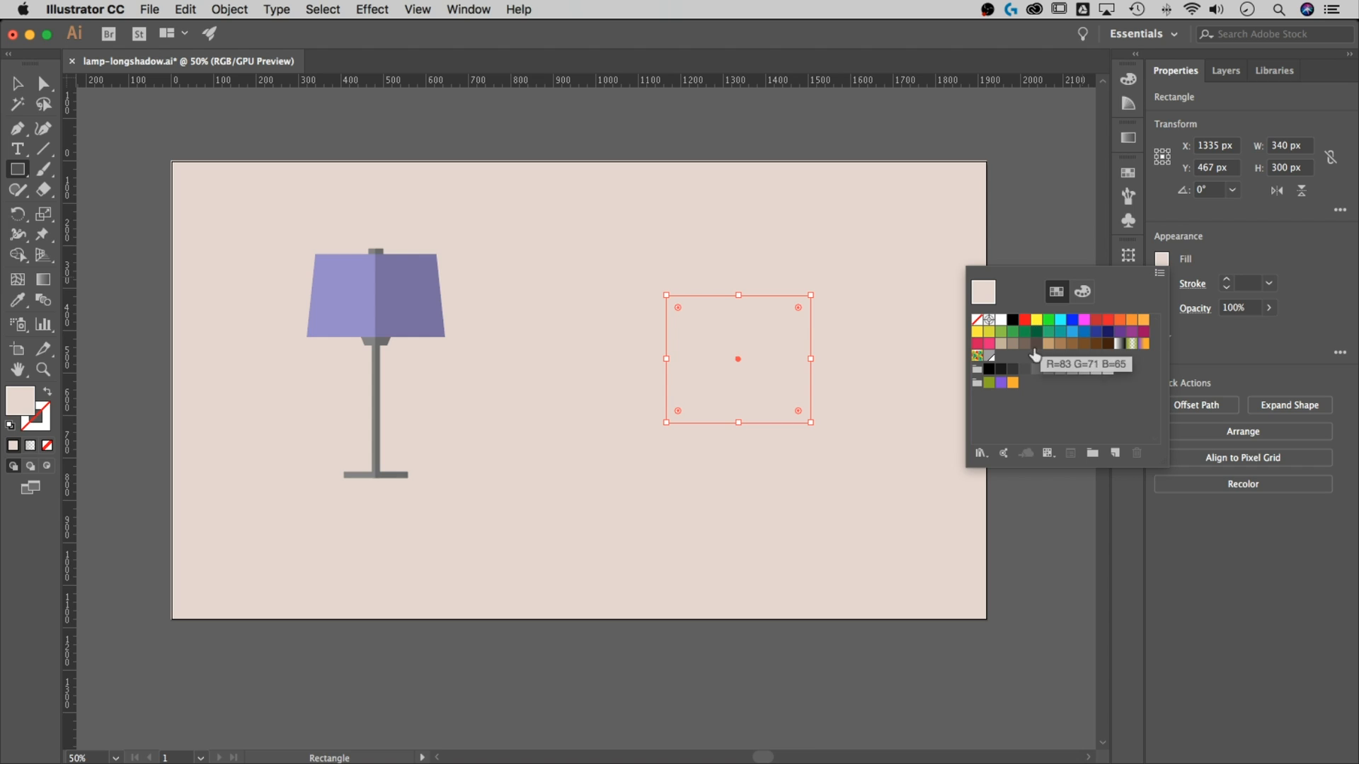
{"action": "left_click", "coordinate": [1059, 370]}
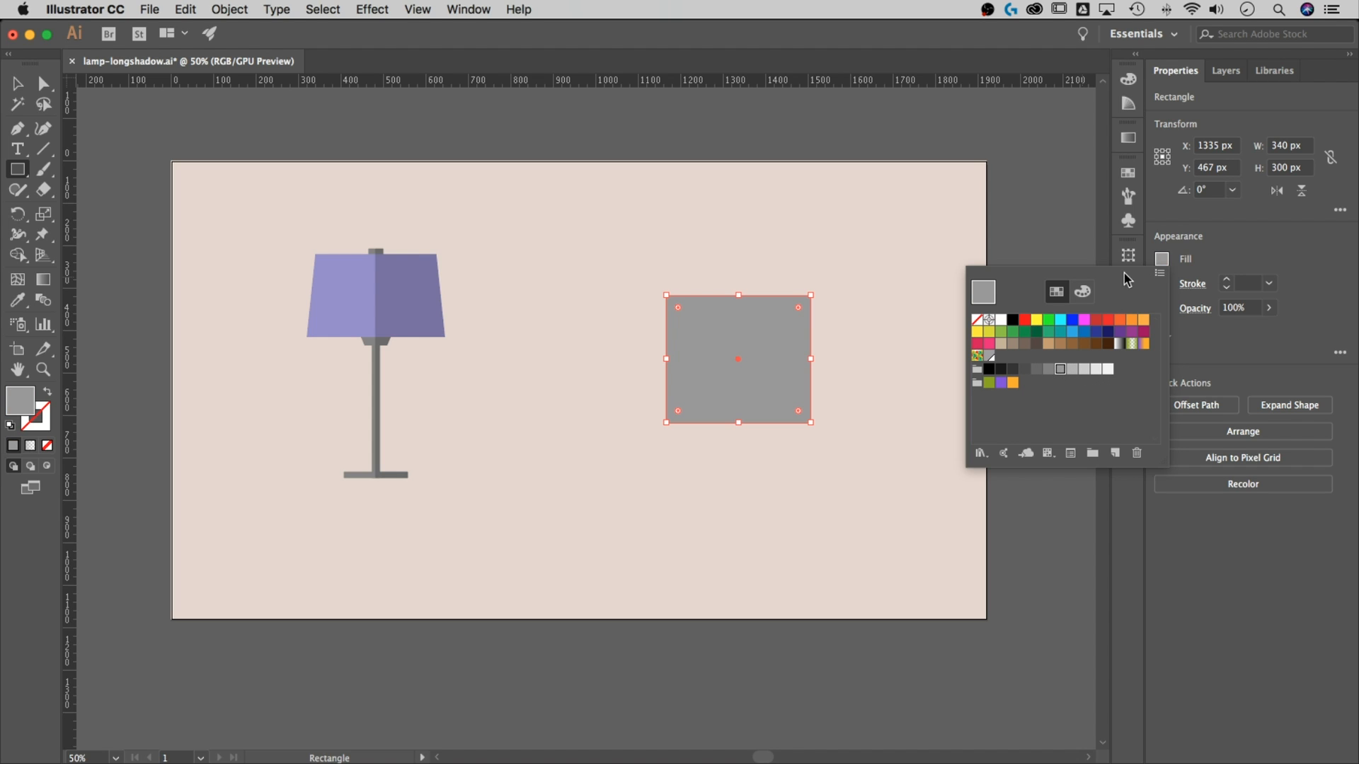
{"action": "left_click", "coordinate": [1036, 370]}
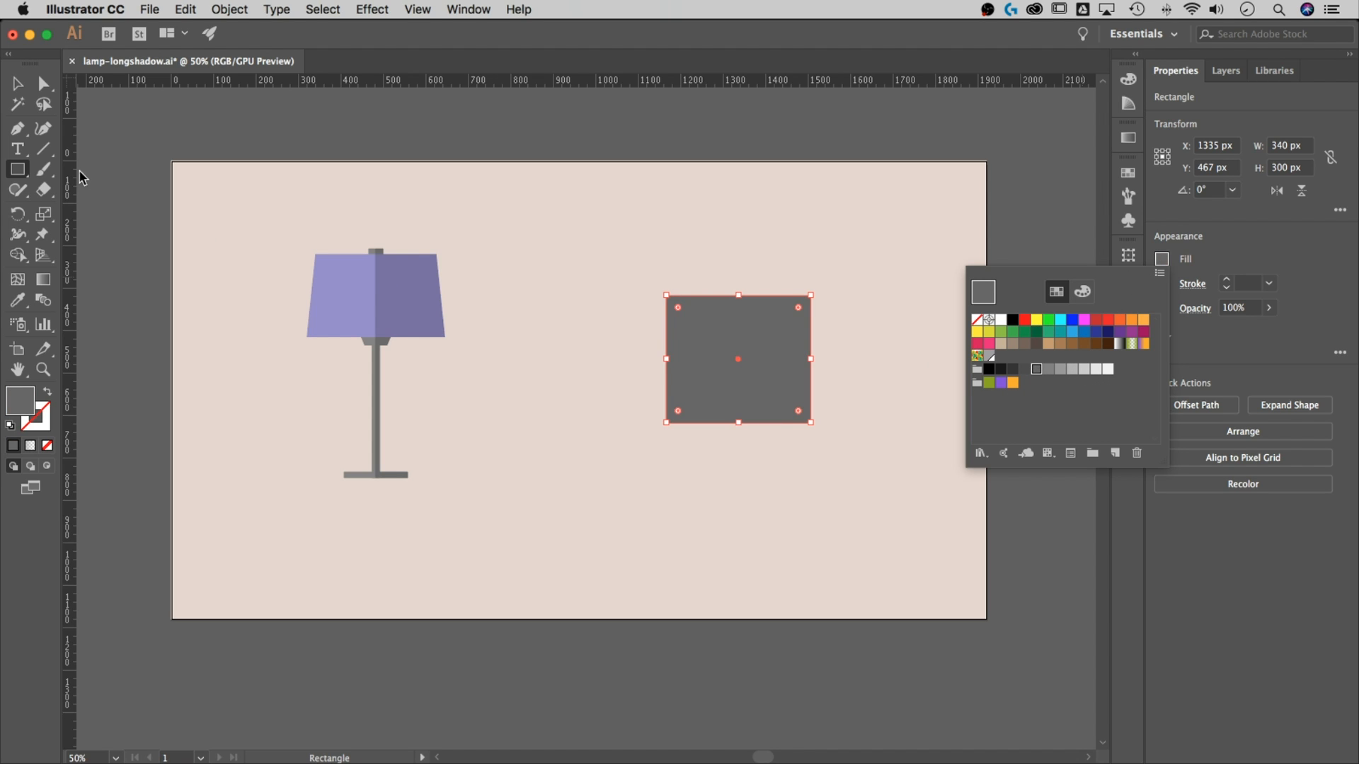
{"action": "left_click", "coordinate": [20, 85]}
{"action": "left_click", "coordinate": [874, 285]}
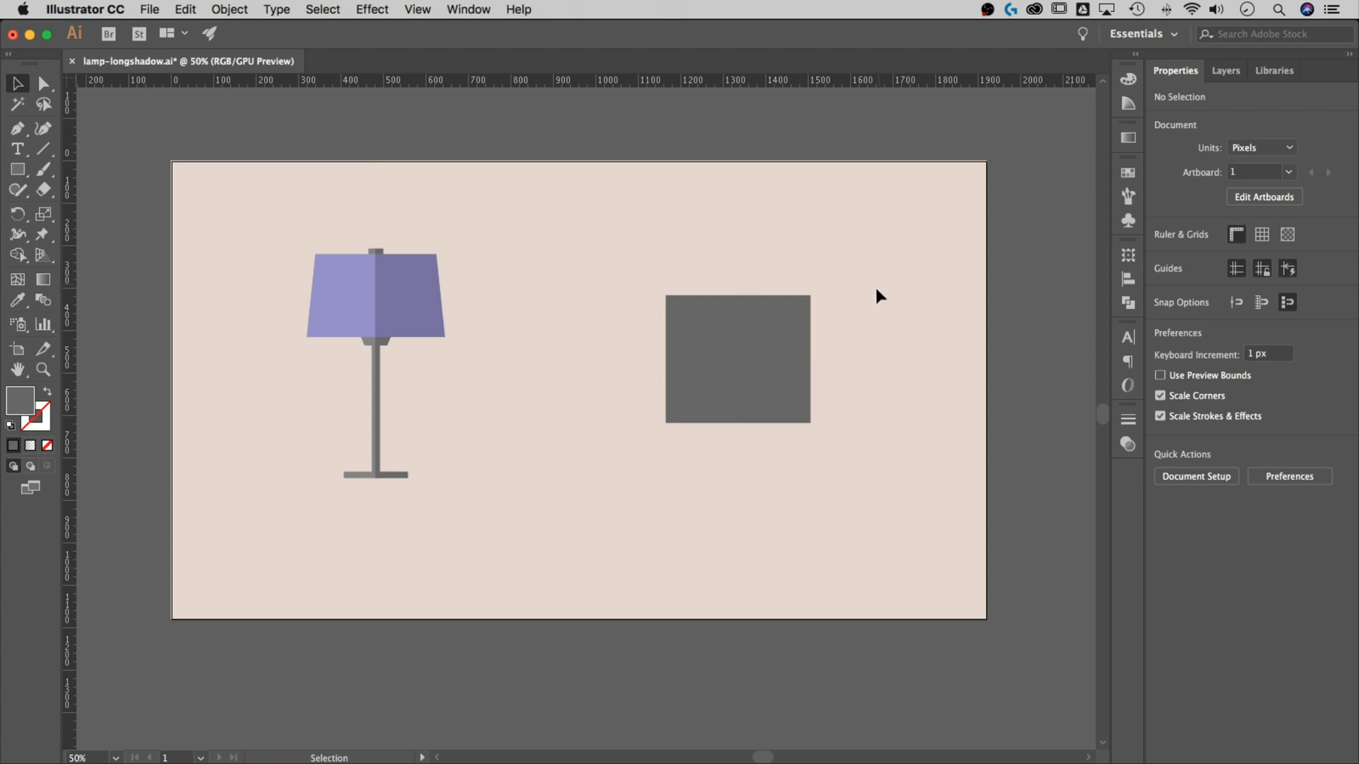
{"action": "left_click_drag", "start_coordinate": [665, 295], "coordinate": [665, 296]}
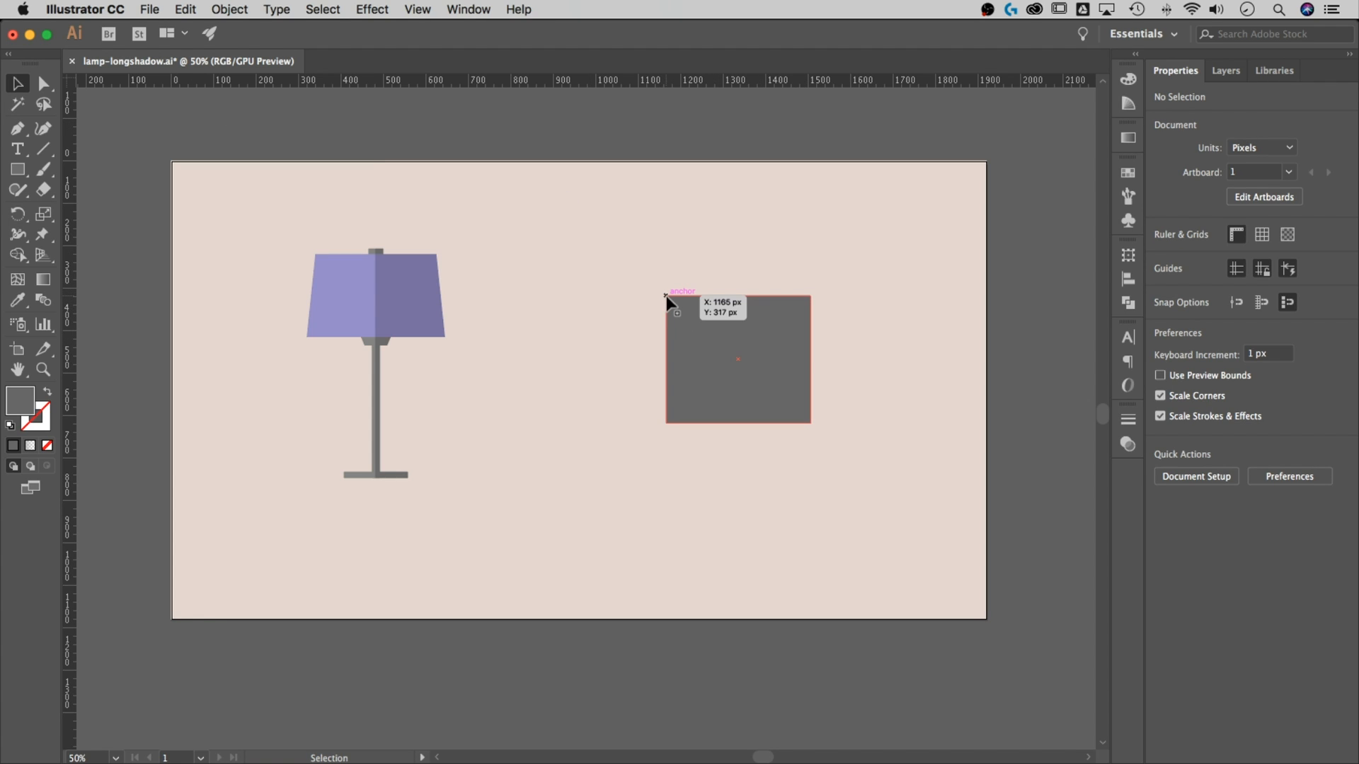
{"action": "left_click", "coordinate": [665, 295]}
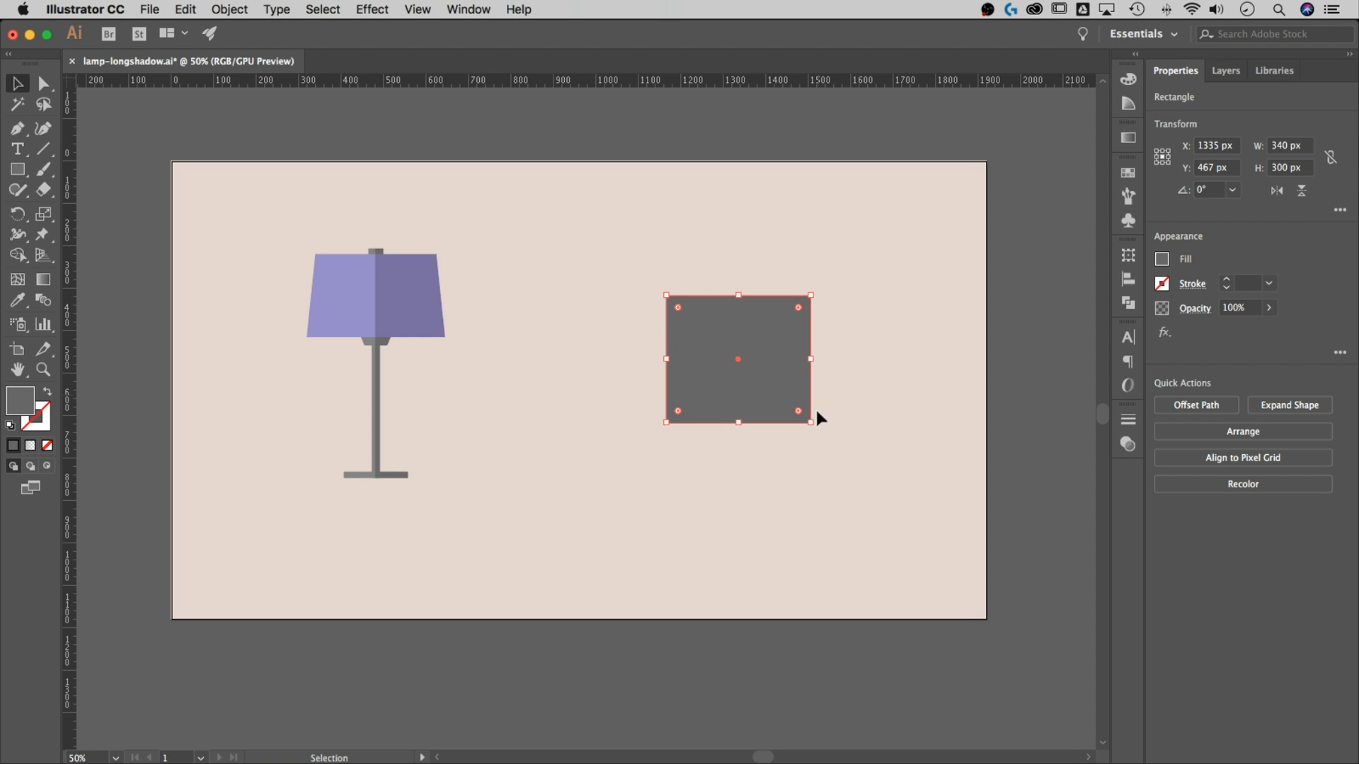
{"action": "left_click", "coordinate": [849, 408]}
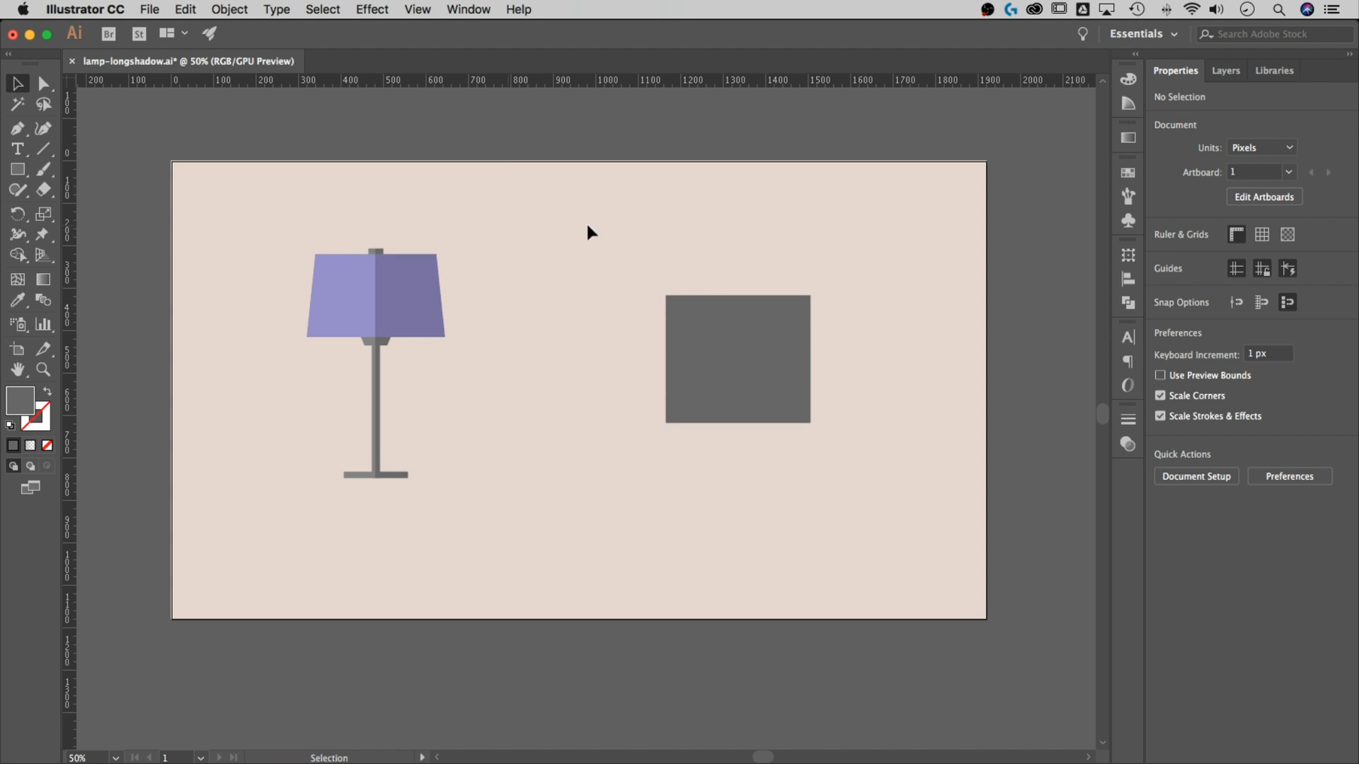
Add an anchor point midway along the rectangle's top edge and delete its top-right anchor point with the Pen tool.
{"action": "left_click", "coordinate": [783, 323]}
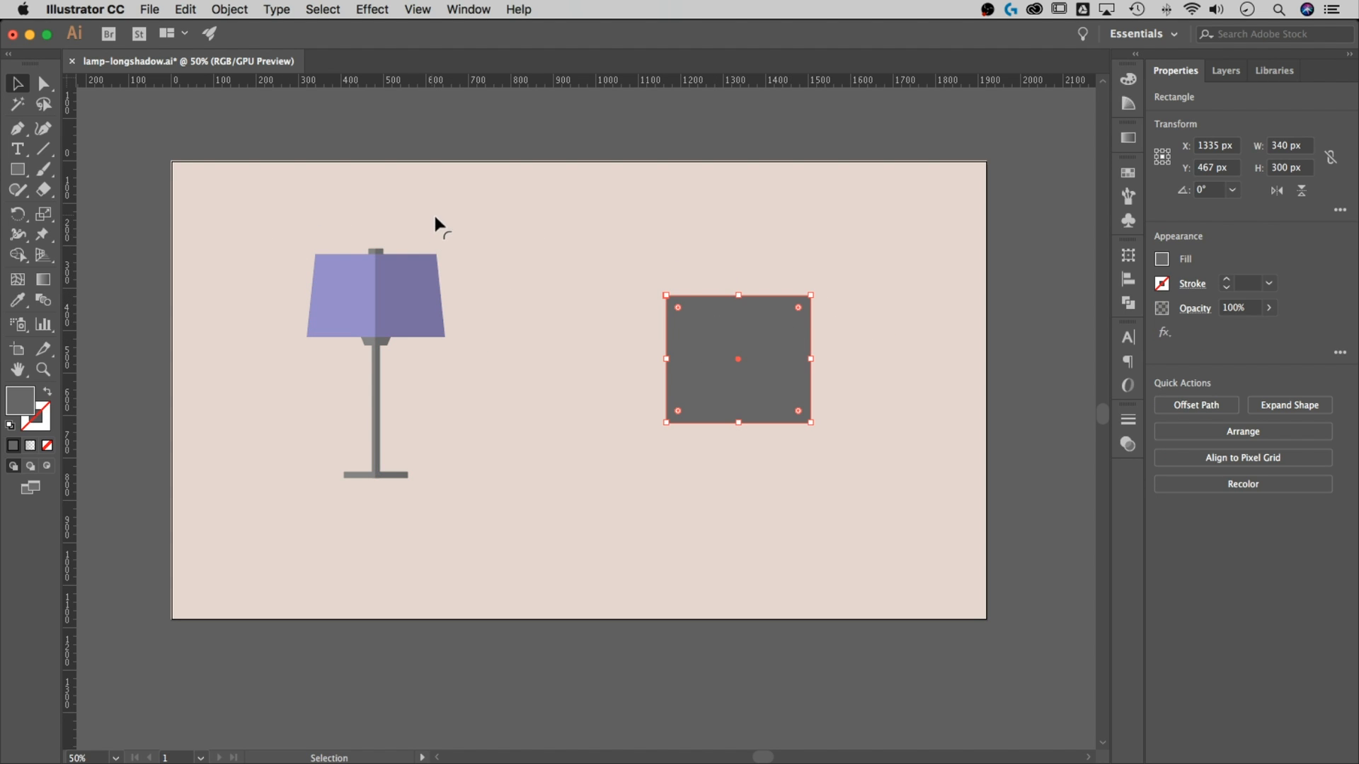
{"action": "key", "text": "a"}
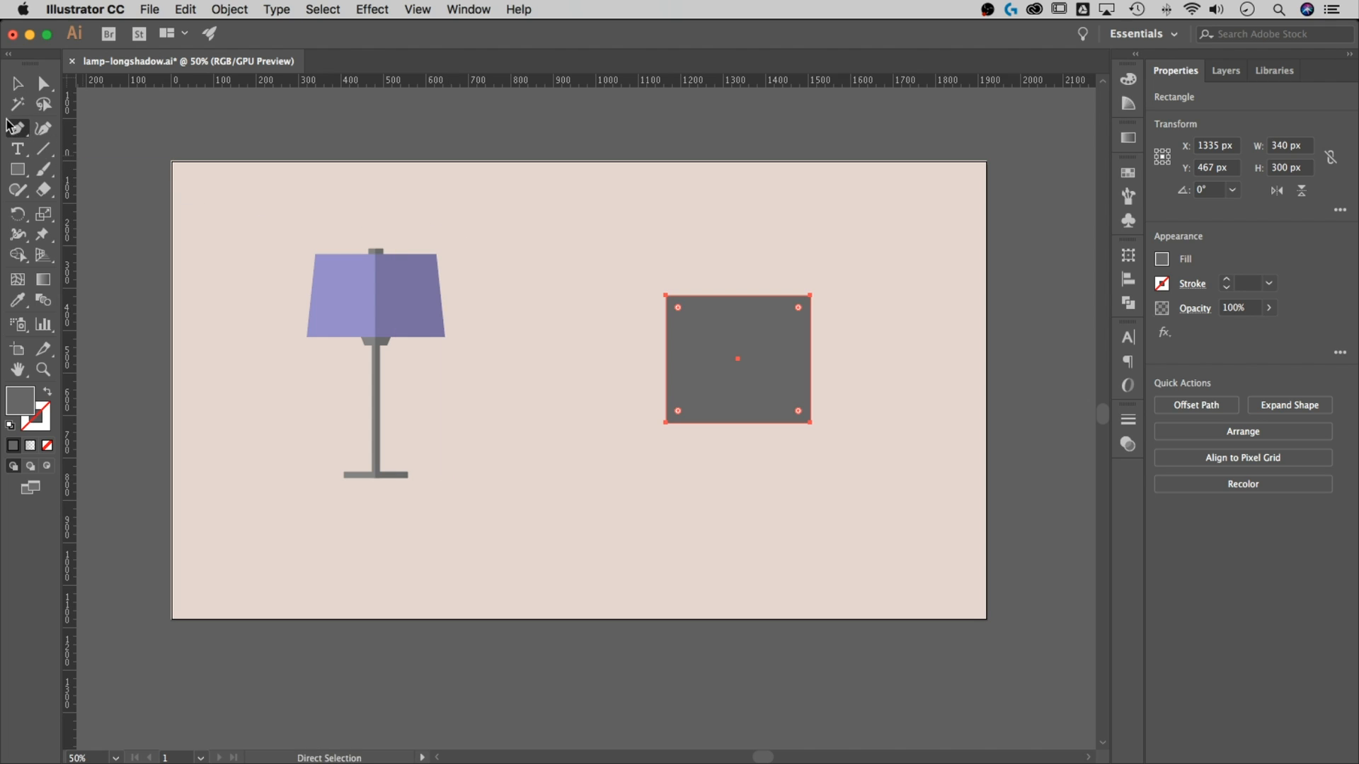
{"action": "left_click", "coordinate": [20, 132]}
{"action": "left_click", "coordinate": [742, 295]}
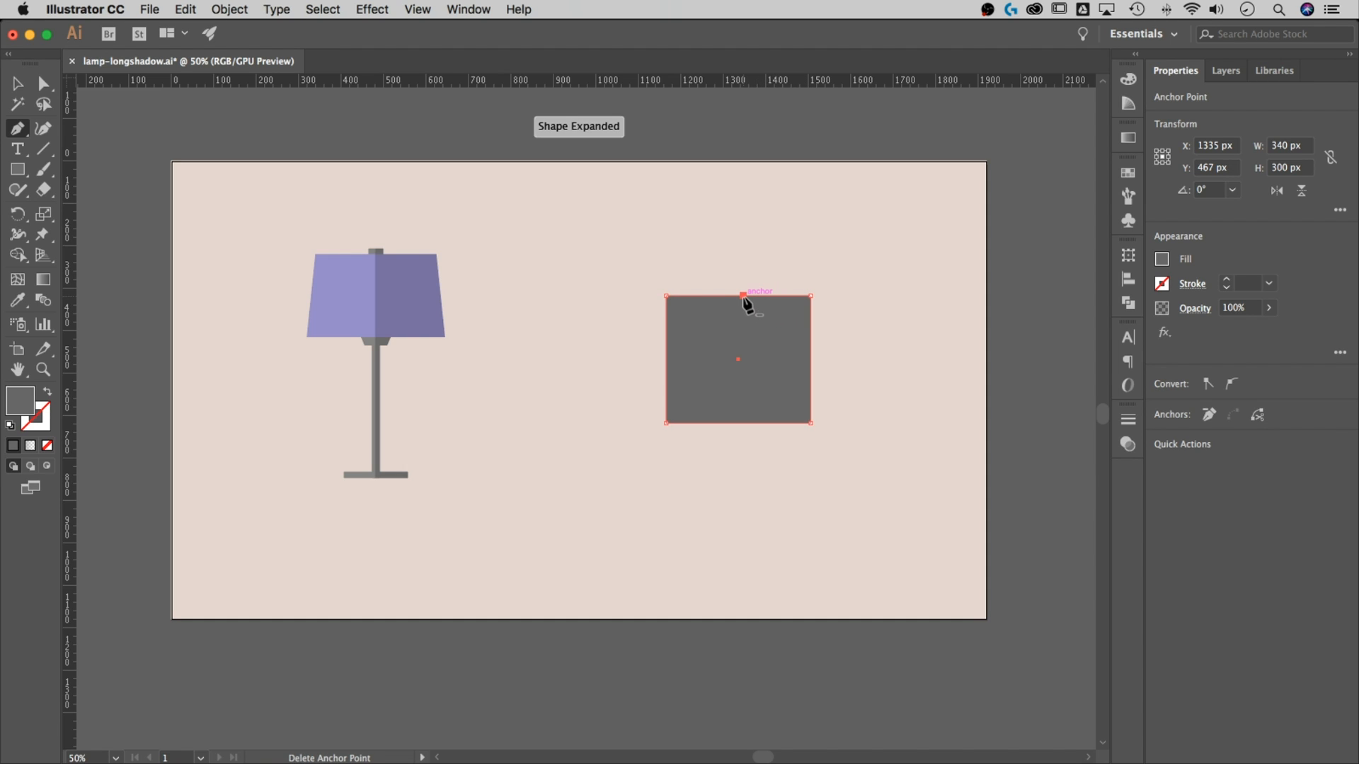
{"action": "left_click", "coordinate": [810, 297]}
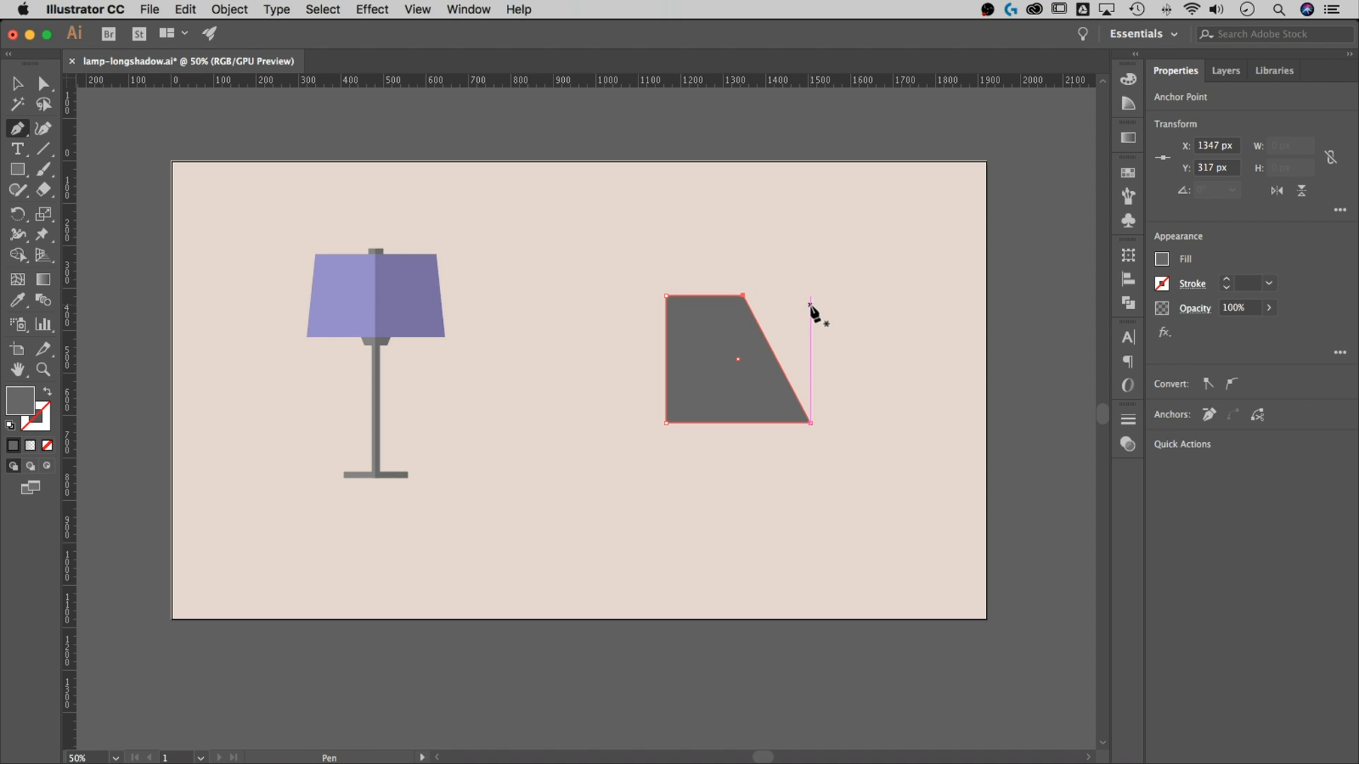
Reshape the gray shape by moving its top-left anchor to about X 1093, Y 343 px and its two bottom anchors down to the right.
{"action": "left_click", "coordinate": [47, 91]}
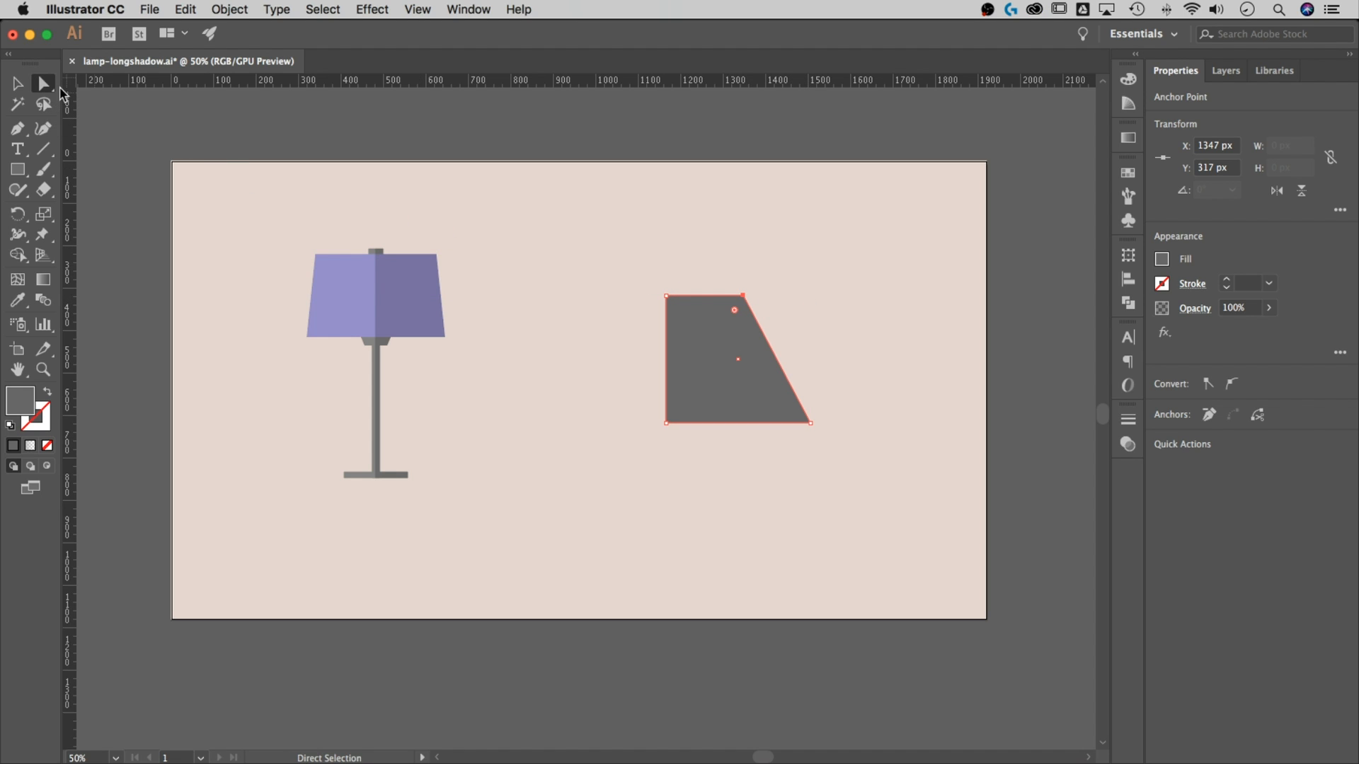
{"action": "left_click", "coordinate": [665, 295]}
{"action": "left_click_drag", "start_coordinate": [665, 296], "coordinate": [634, 309]}
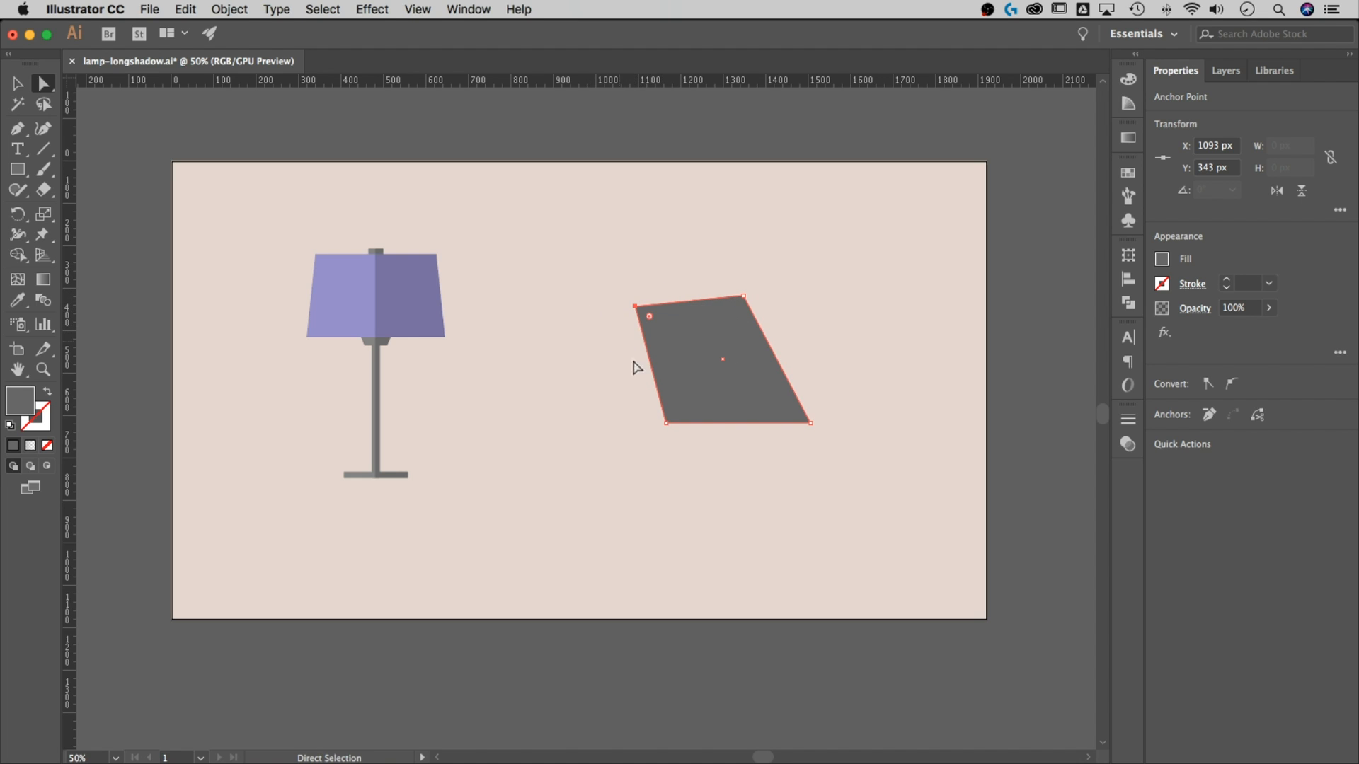
{"action": "left_click_drag", "start_coordinate": [870, 473], "coordinate": [646, 422]}
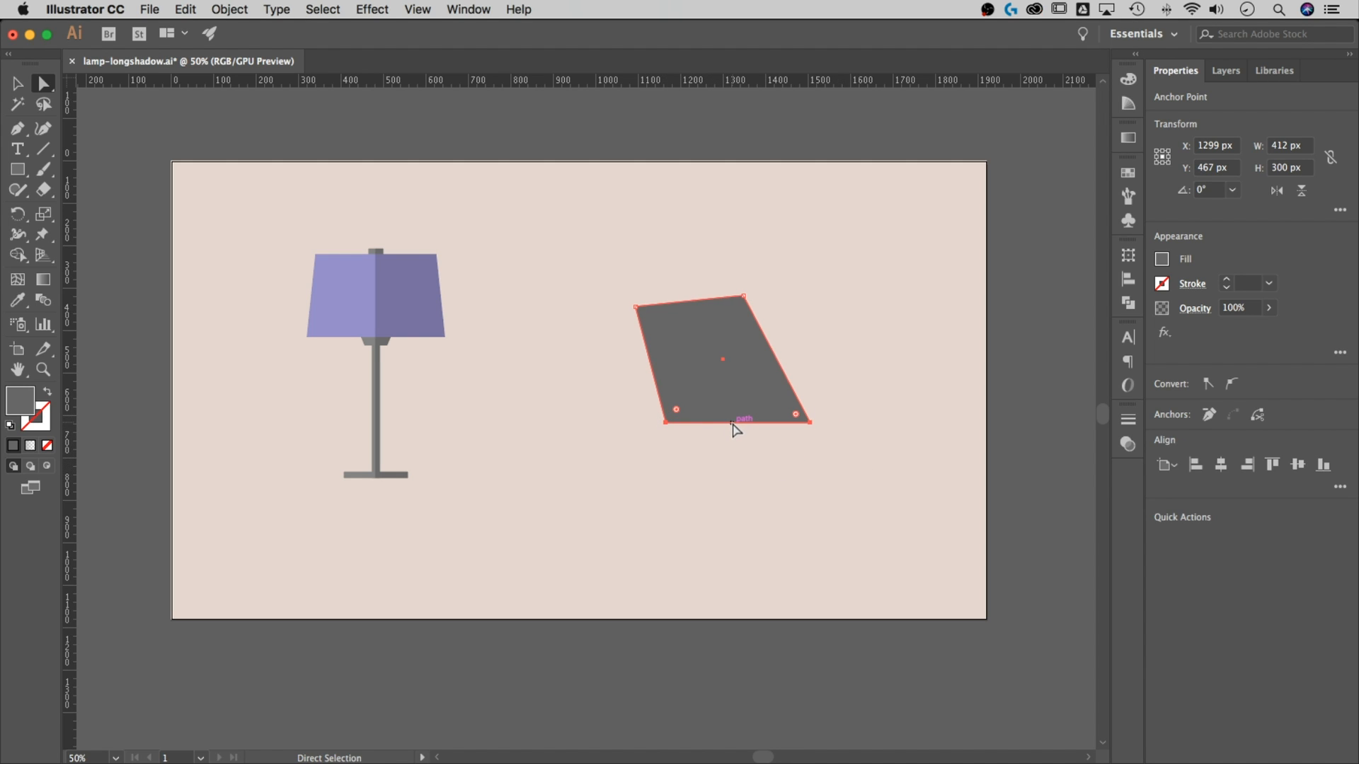
{"action": "left_click_drag", "start_coordinate": [733, 424], "coordinate": [765, 453]}
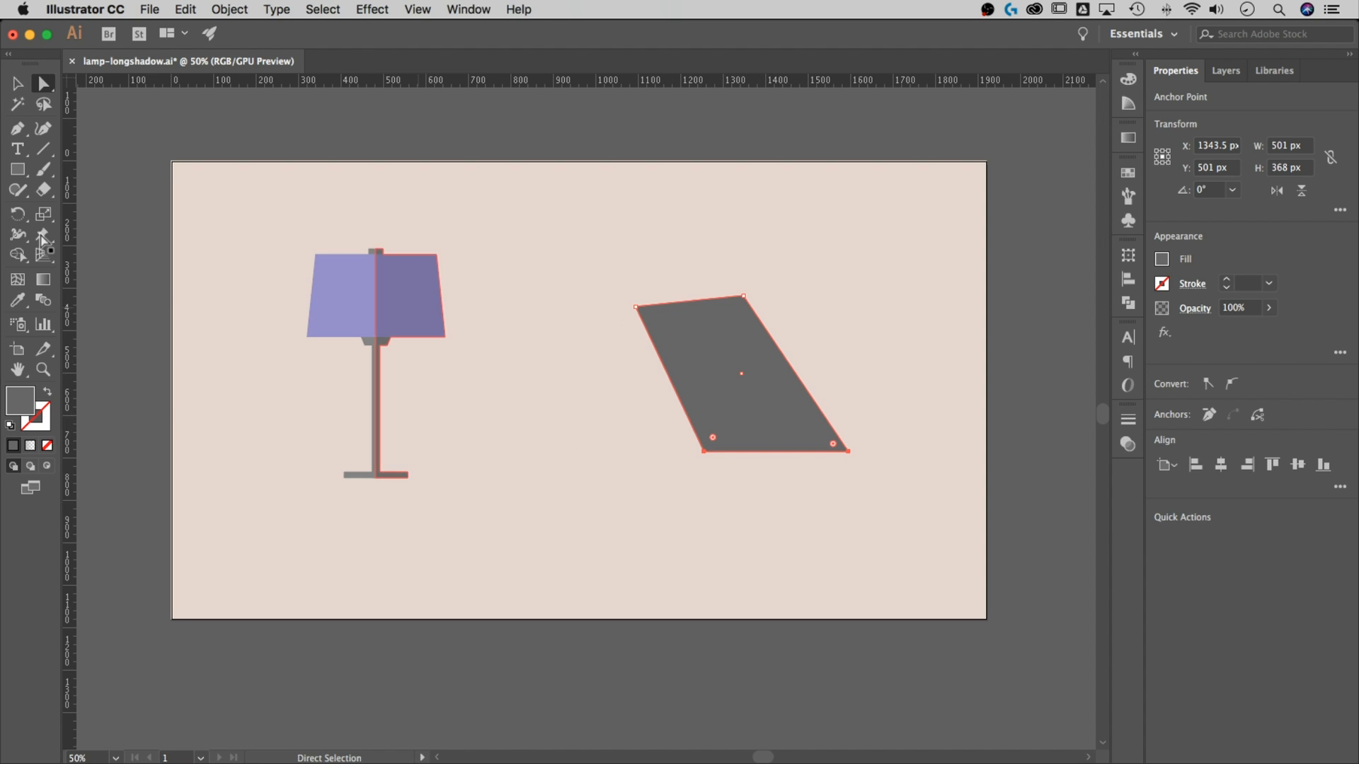
Delete the gray practice shape from the artboard.
{"action": "left_click", "coordinate": [17, 83]}
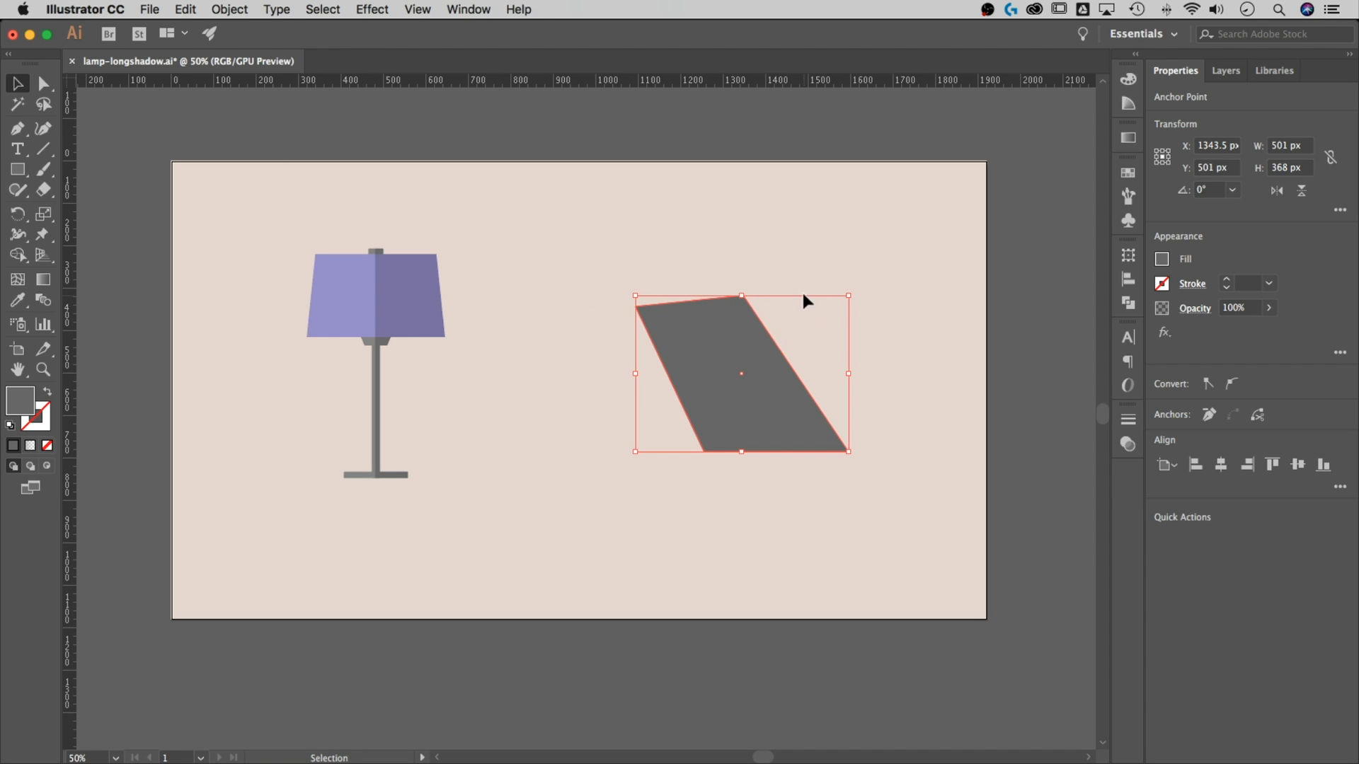
{"action": "key", "text": "Delete"}
{"action": "left_click", "coordinate": [378, 302]}
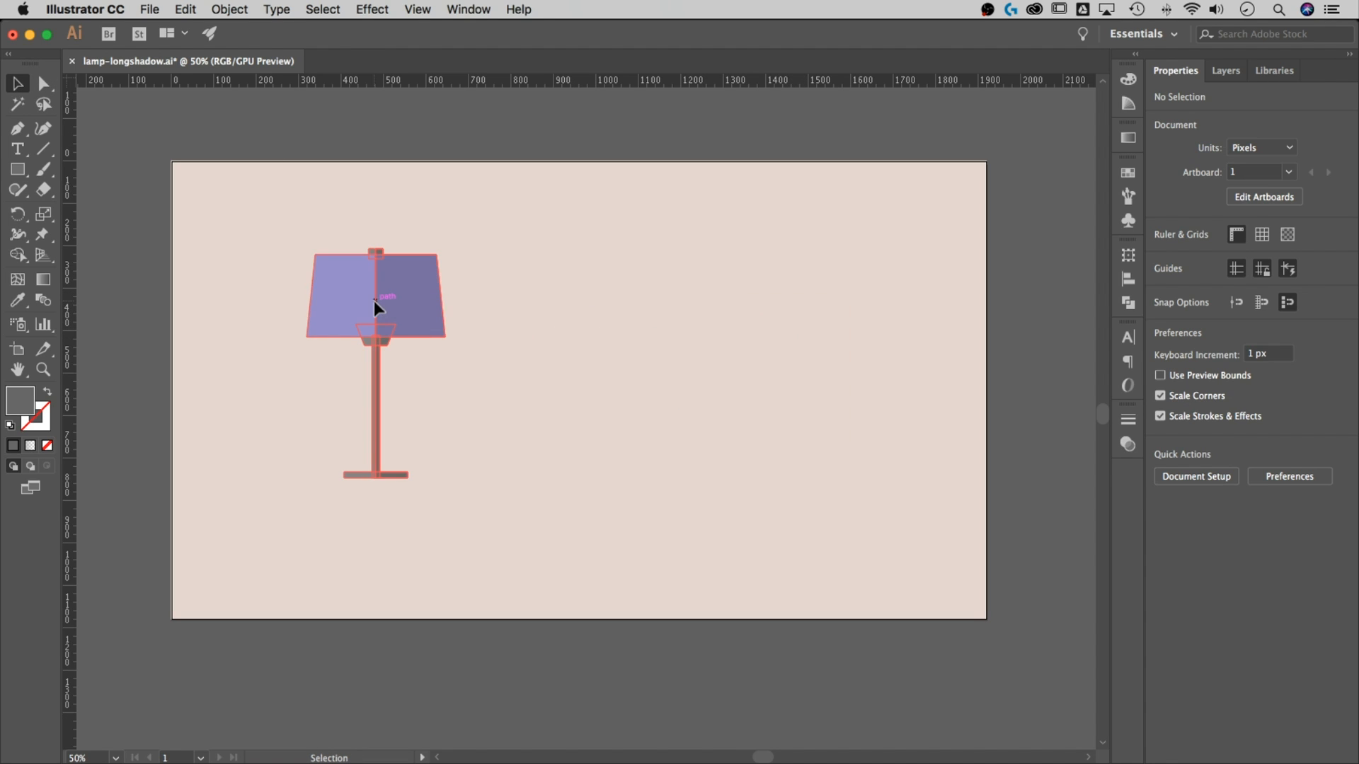
{"action": "left_click", "coordinate": [485, 307]}
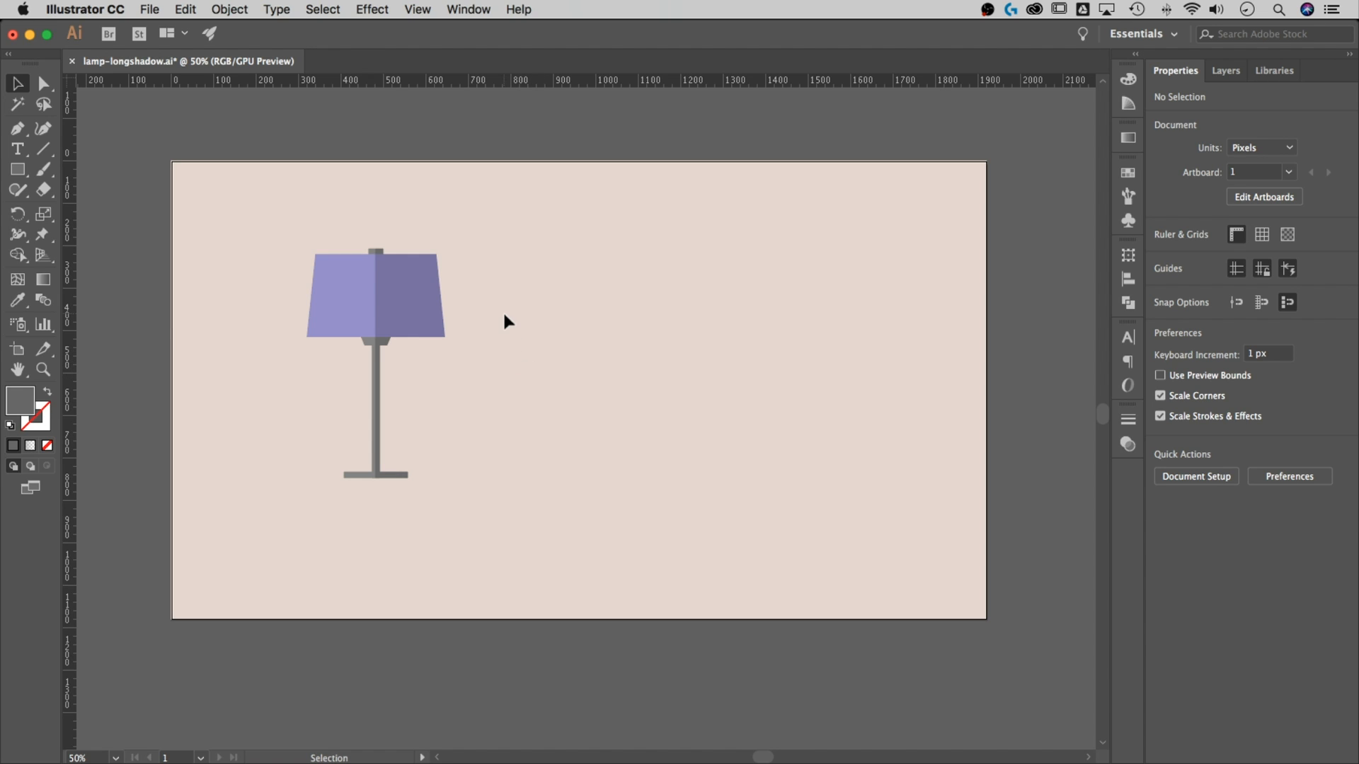
Shift the lamp group slightly upward to about X 487 px, Y 464 px and deselect it.
{"action": "left_click", "coordinate": [393, 292]}
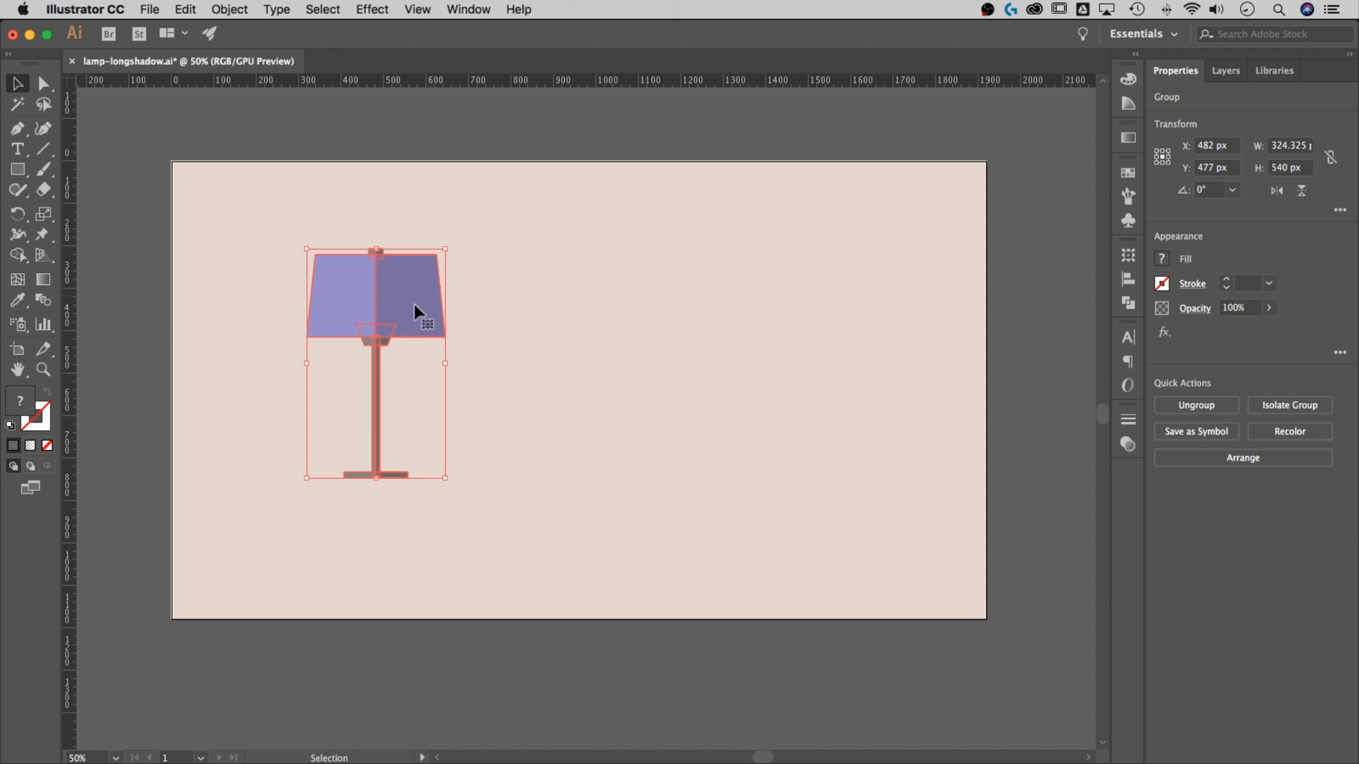
{"action": "mouse_move", "coordinate": [449, 292]}
{"action": "left_mouse_down"}
{"action": "mouse_move", "coordinate": [416, 302]}
{"action": "mouse_move", "coordinate": [438, 289]}
{"action": "left_mouse_up"}
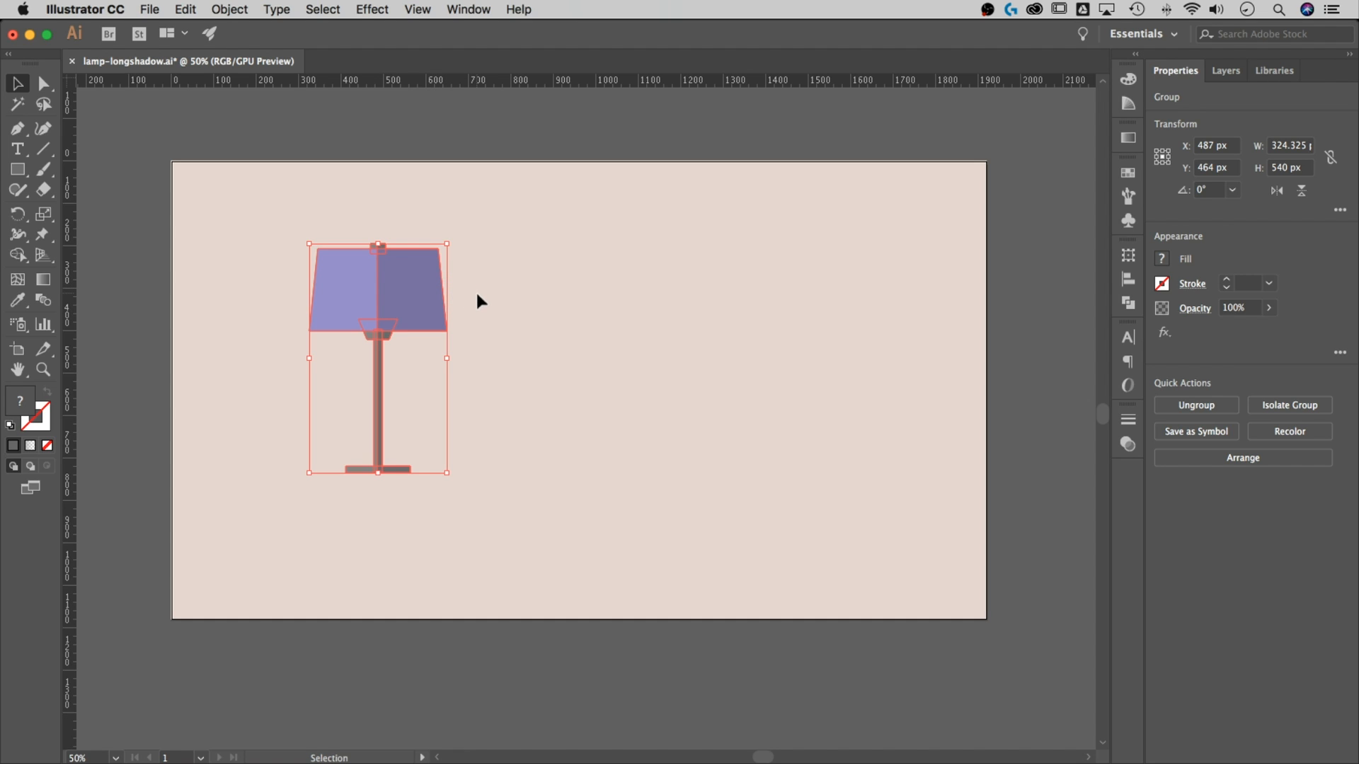
{"action": "key", "text": "a"}
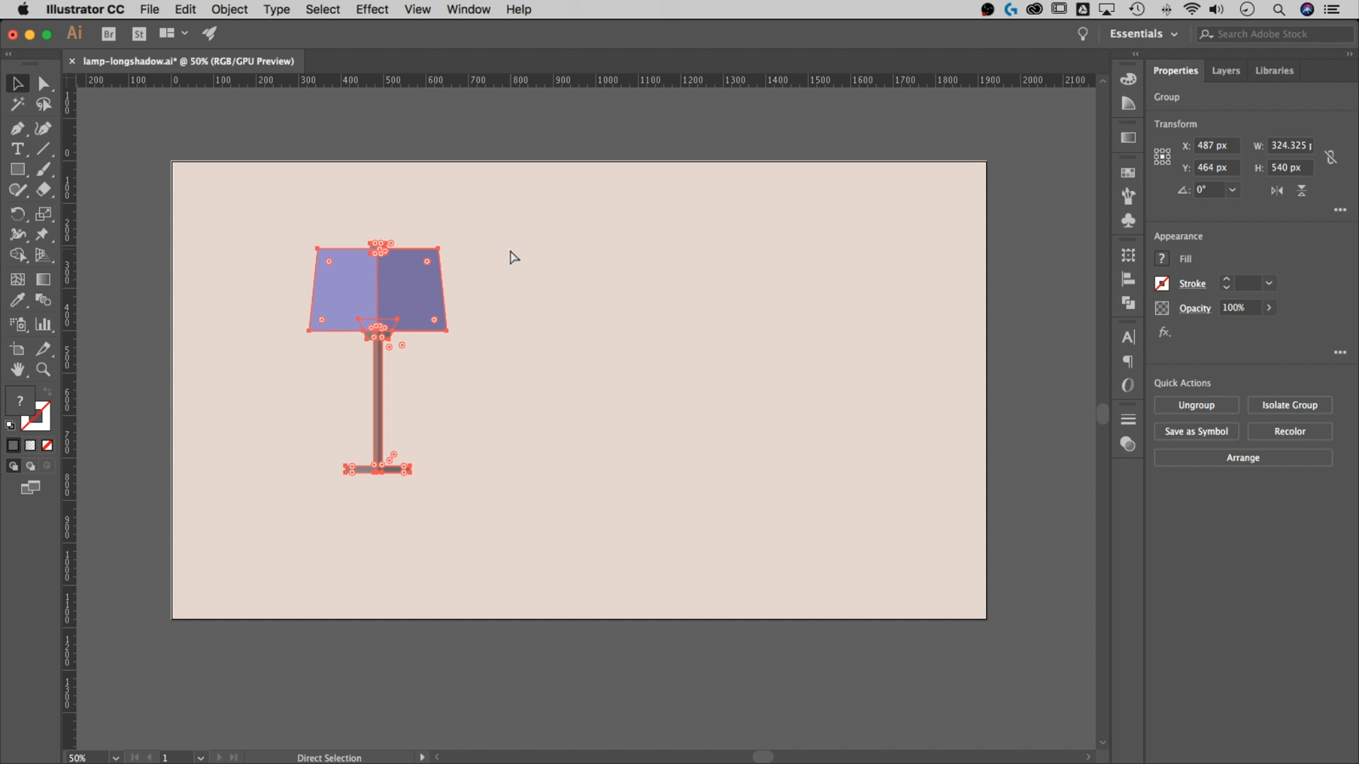
{"action": "left_click", "coordinate": [513, 258]}
{"action": "key", "text": "v"}
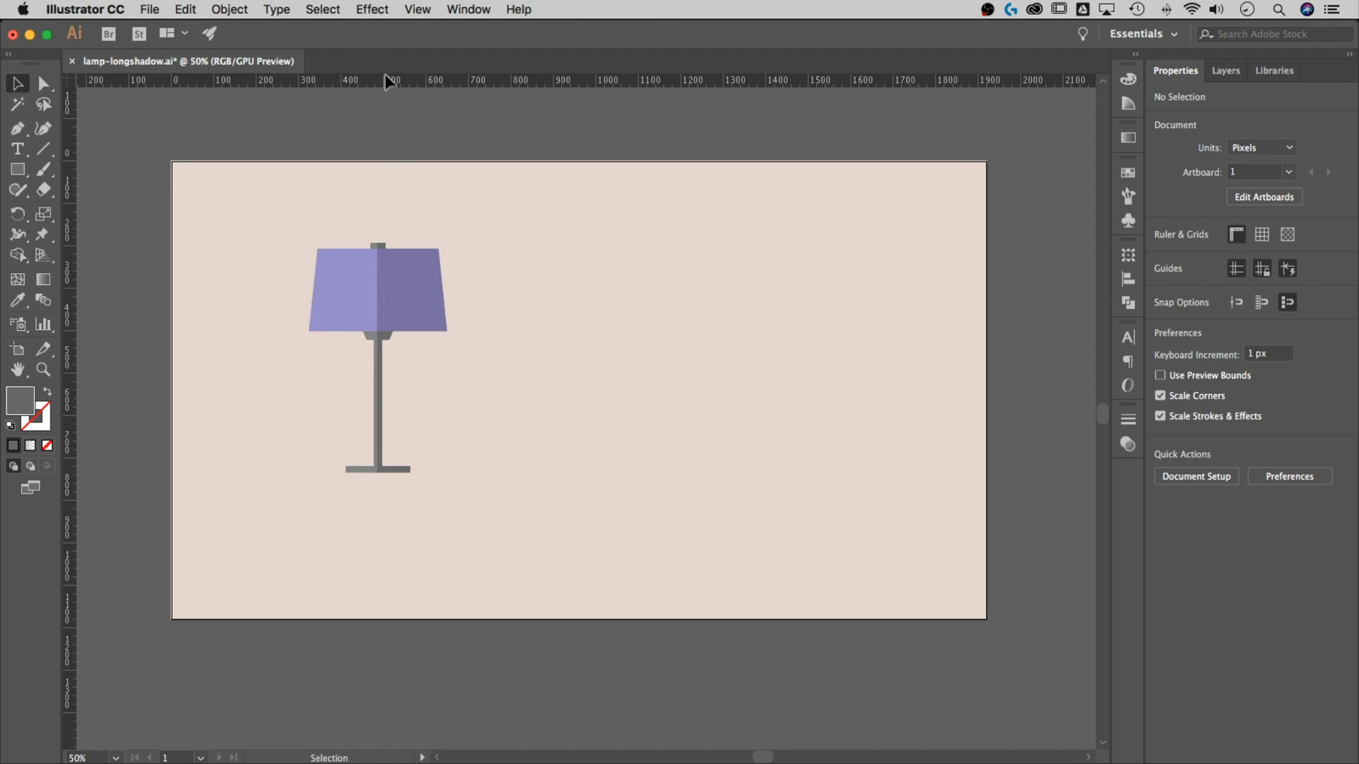
Check that Smart Guides are enabled for the document view.
{"action": "left_click", "coordinate": [416, 9]}
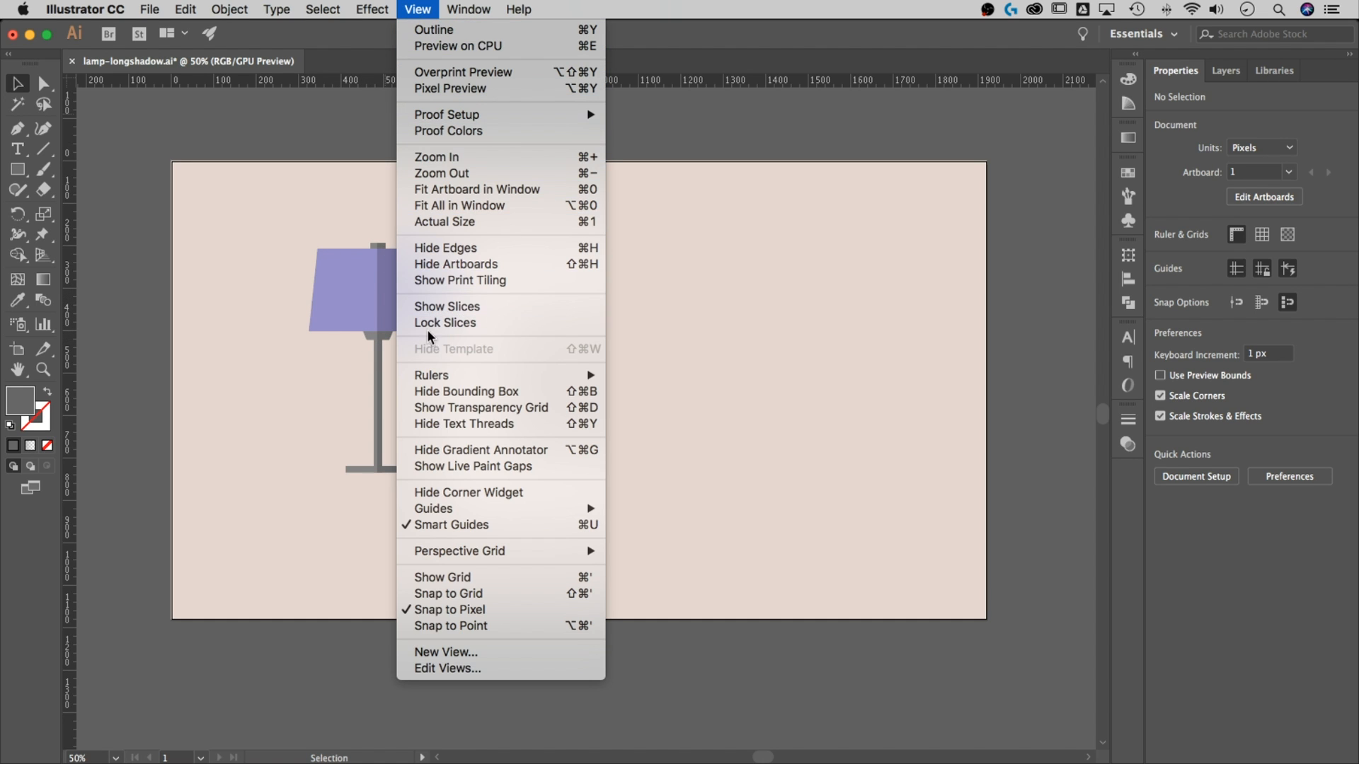
{"action": "left_click", "coordinate": [457, 525]}
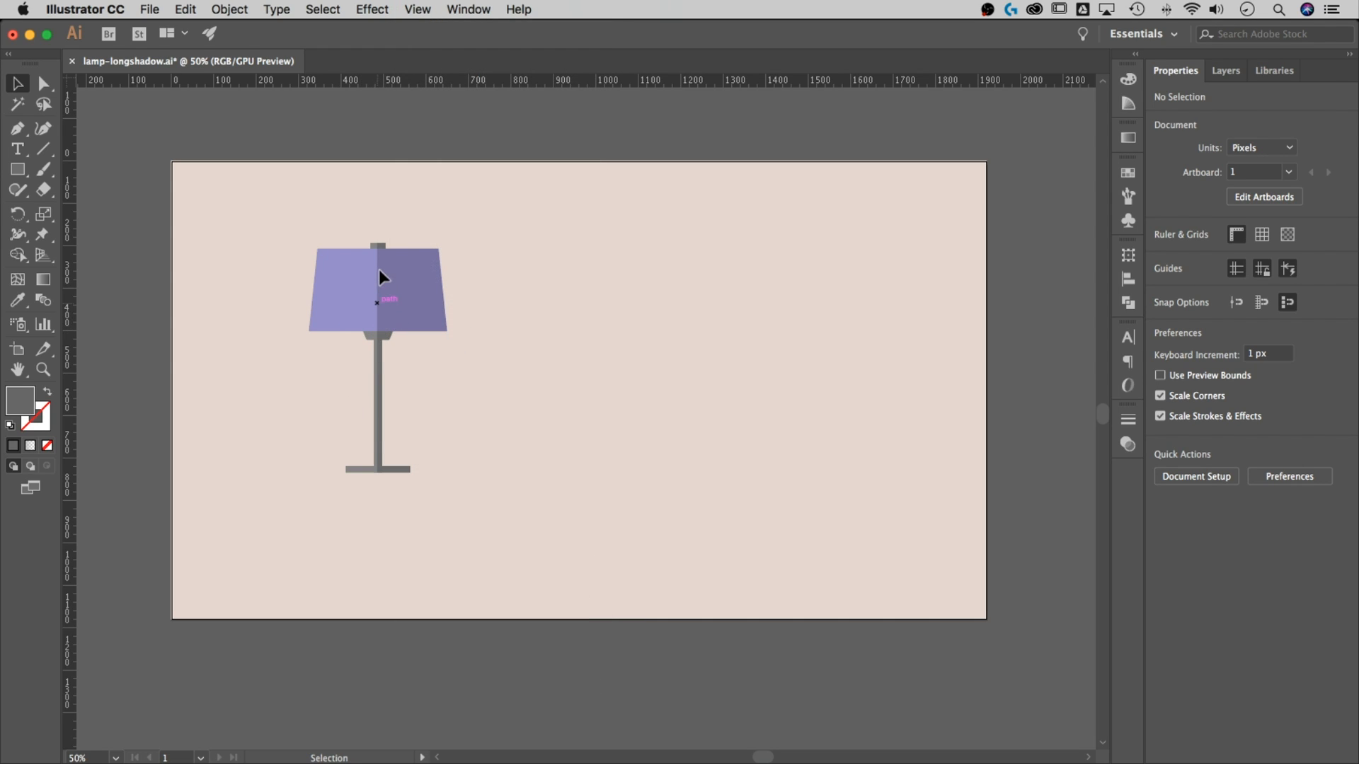
Draw a 45° straight line with the Pen tool from the lampshade's top-right corner to about X 1306, Y 884 px, and deselect it.
{"action": "left_click", "coordinate": [17, 128]}
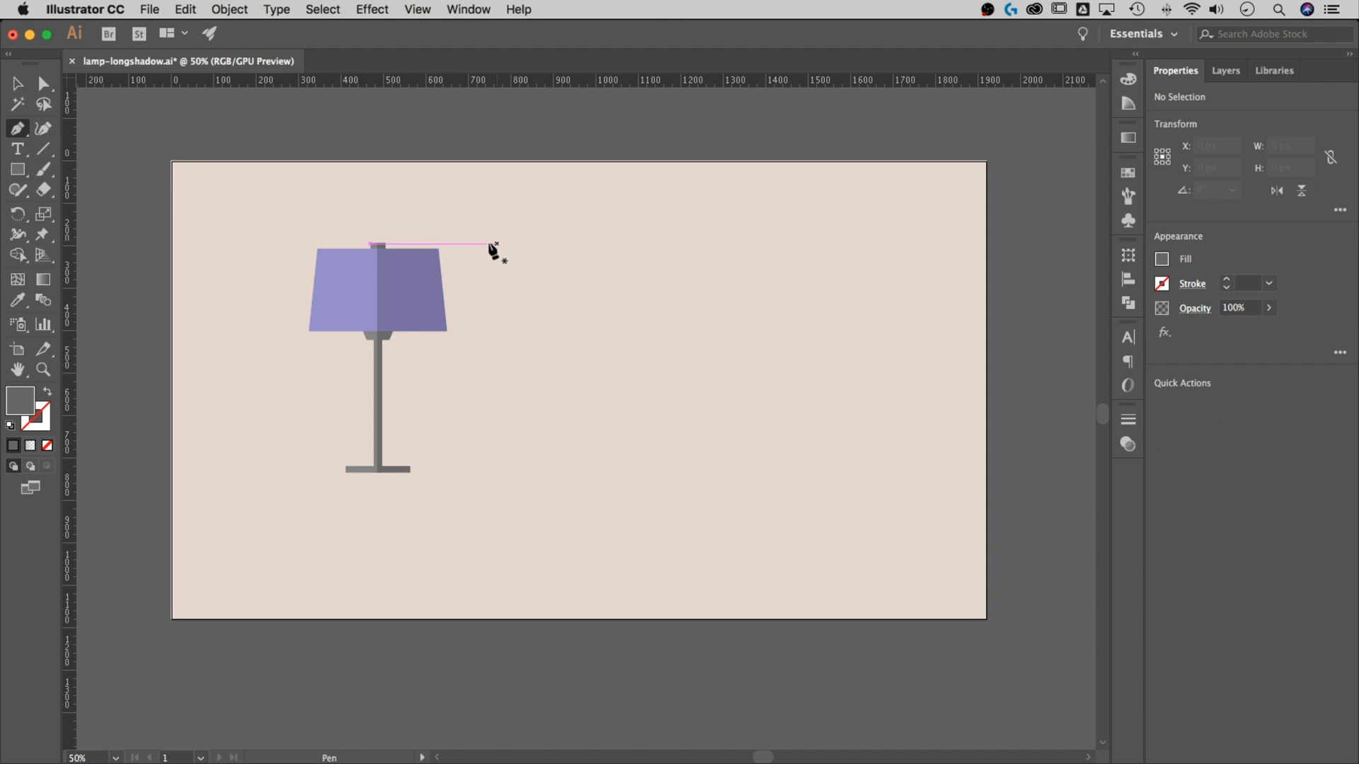
{"action": "left_click", "coordinate": [438, 249]}
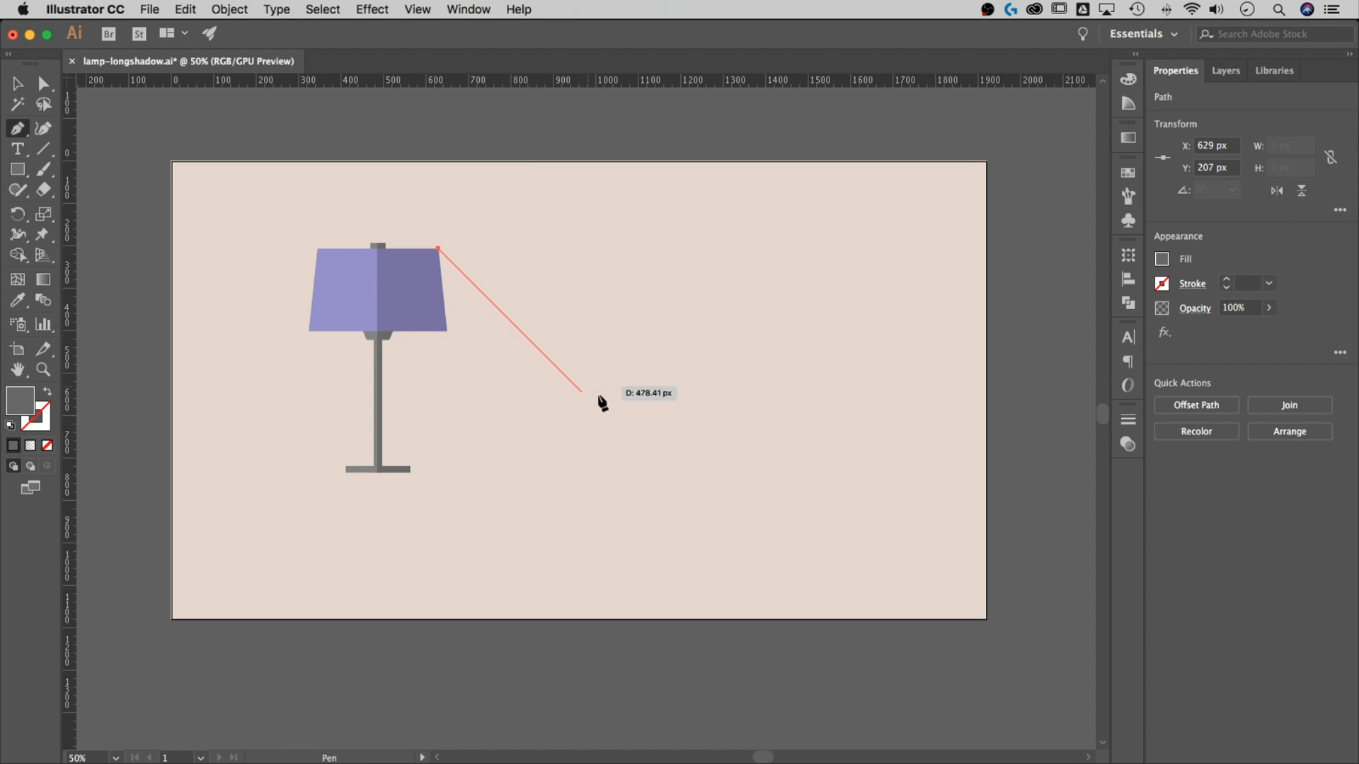
{"action": "left_click", "coordinate": [726, 536]}
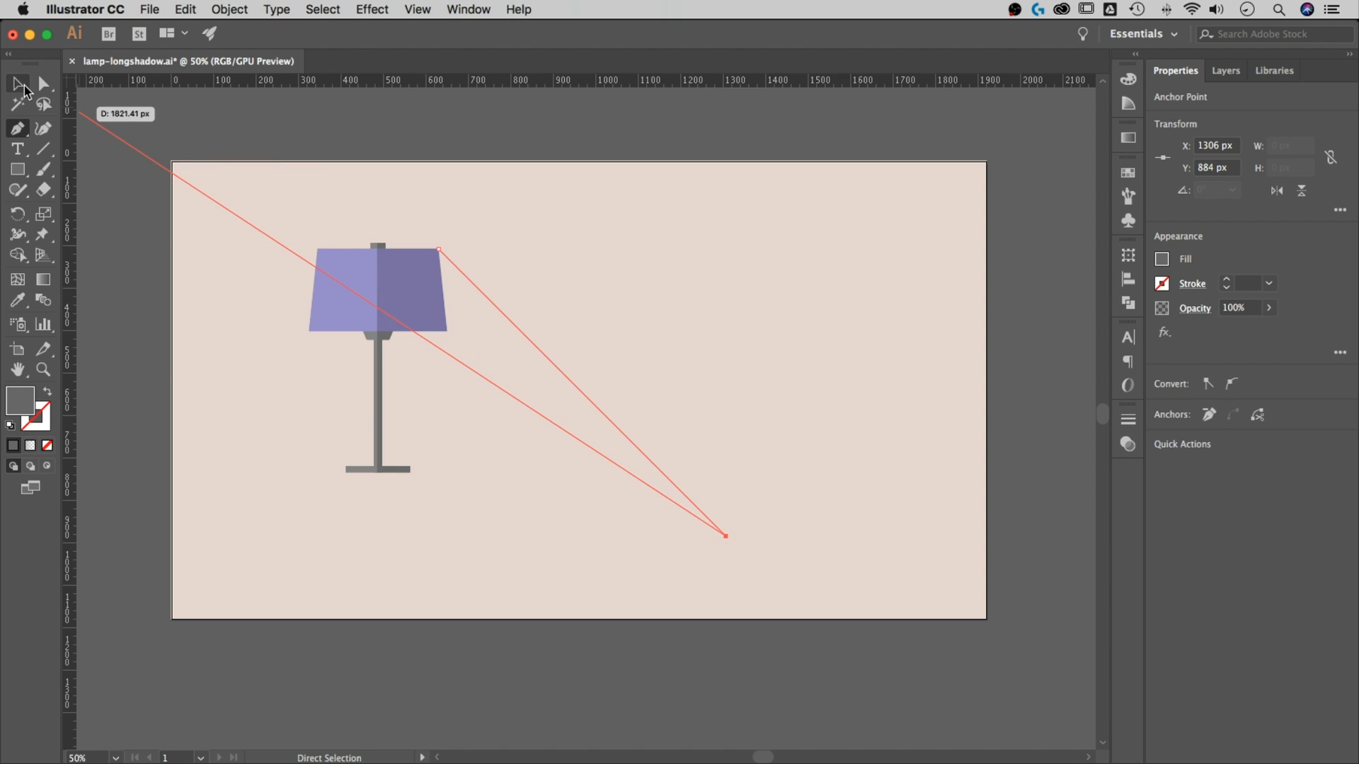
{"action": "left_click", "coordinate": [19, 84]}
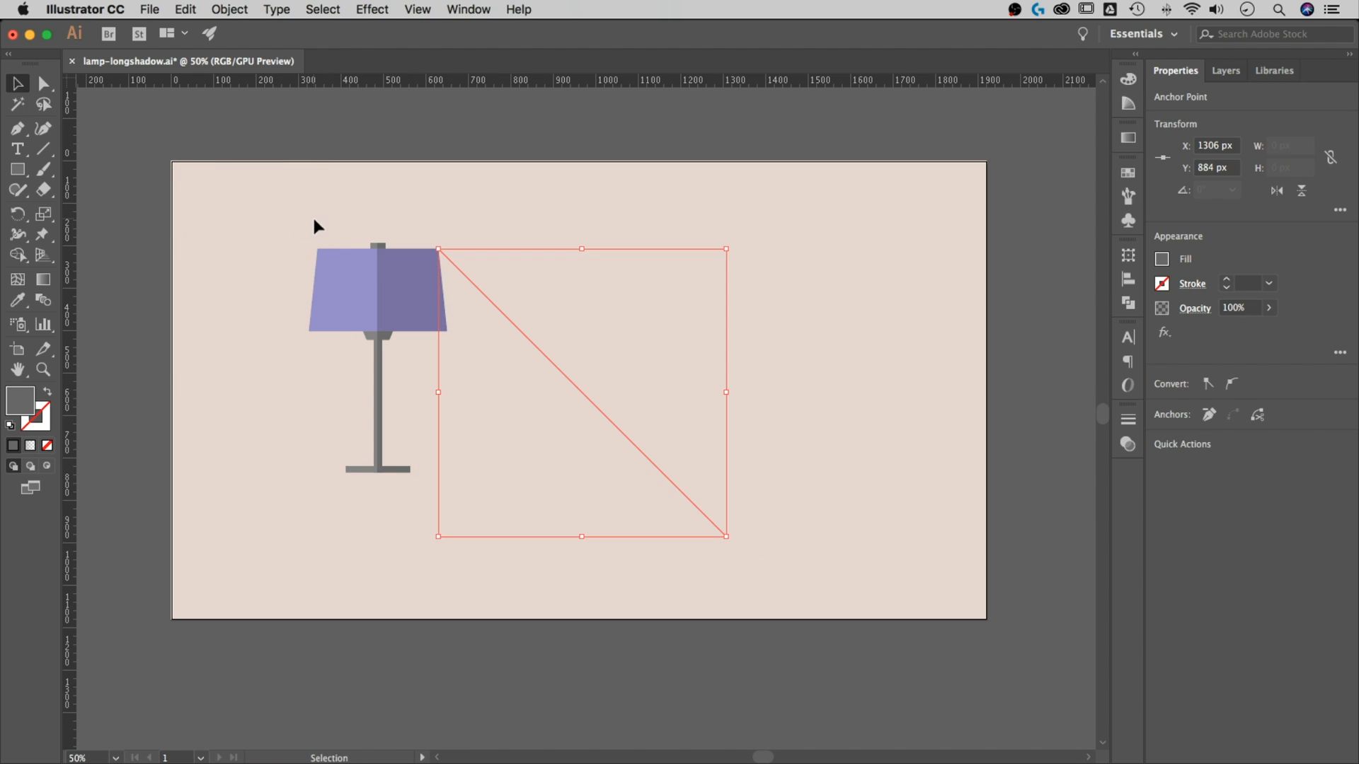
{"action": "left_click", "coordinate": [281, 213]}
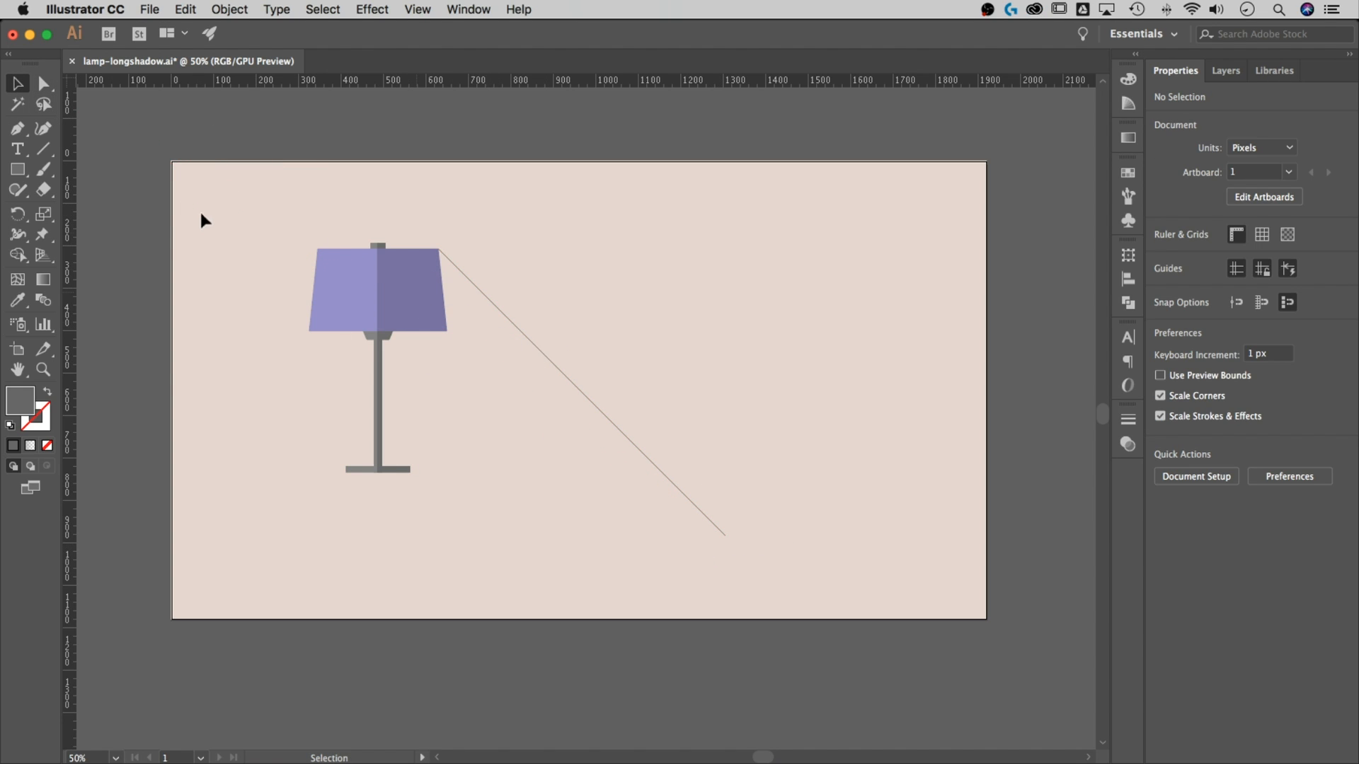
Draw a closed shadow shape with the Pen tool from the lampshade's top-right corner through its bottom centre, stand foot, base's left corner and about X 926, Y 1248 px.
{"action": "left_click", "coordinate": [13, 130]}
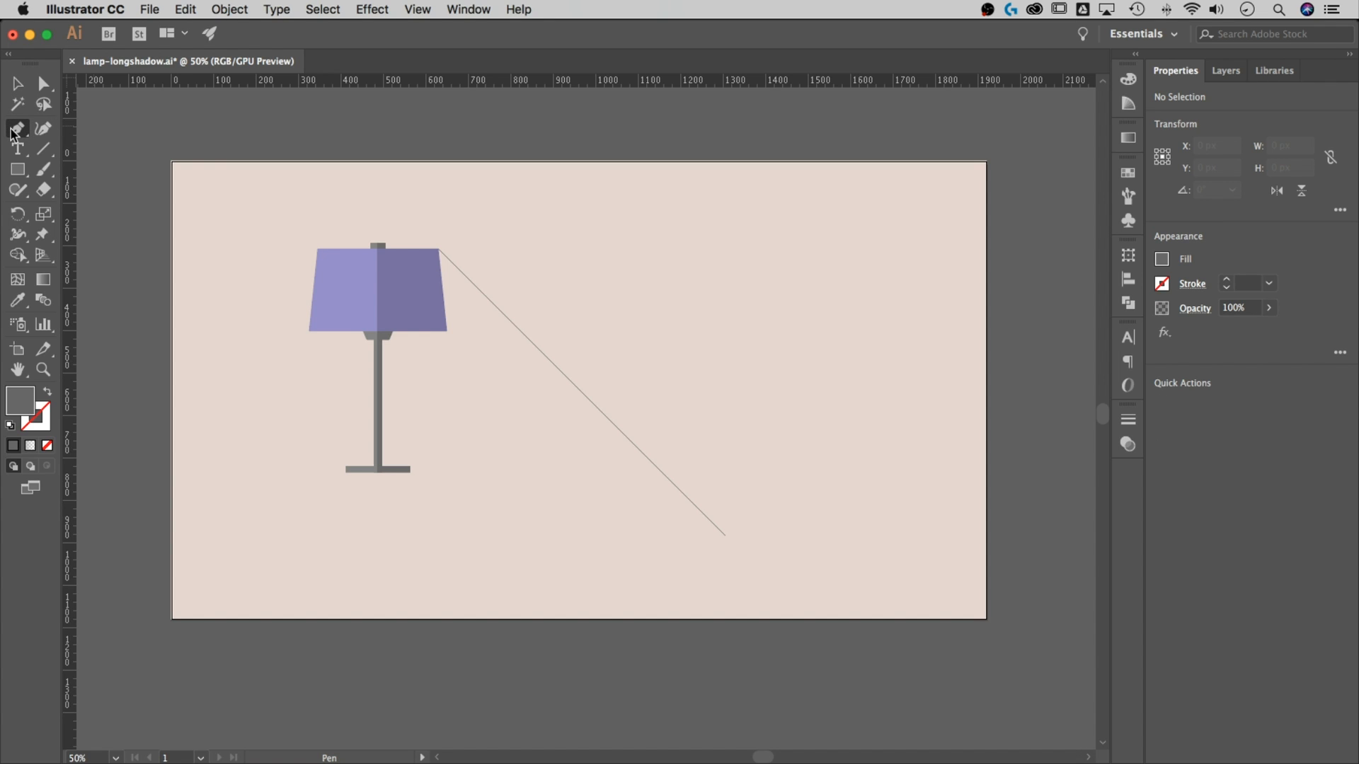
{"action": "left_click", "coordinate": [438, 248]}
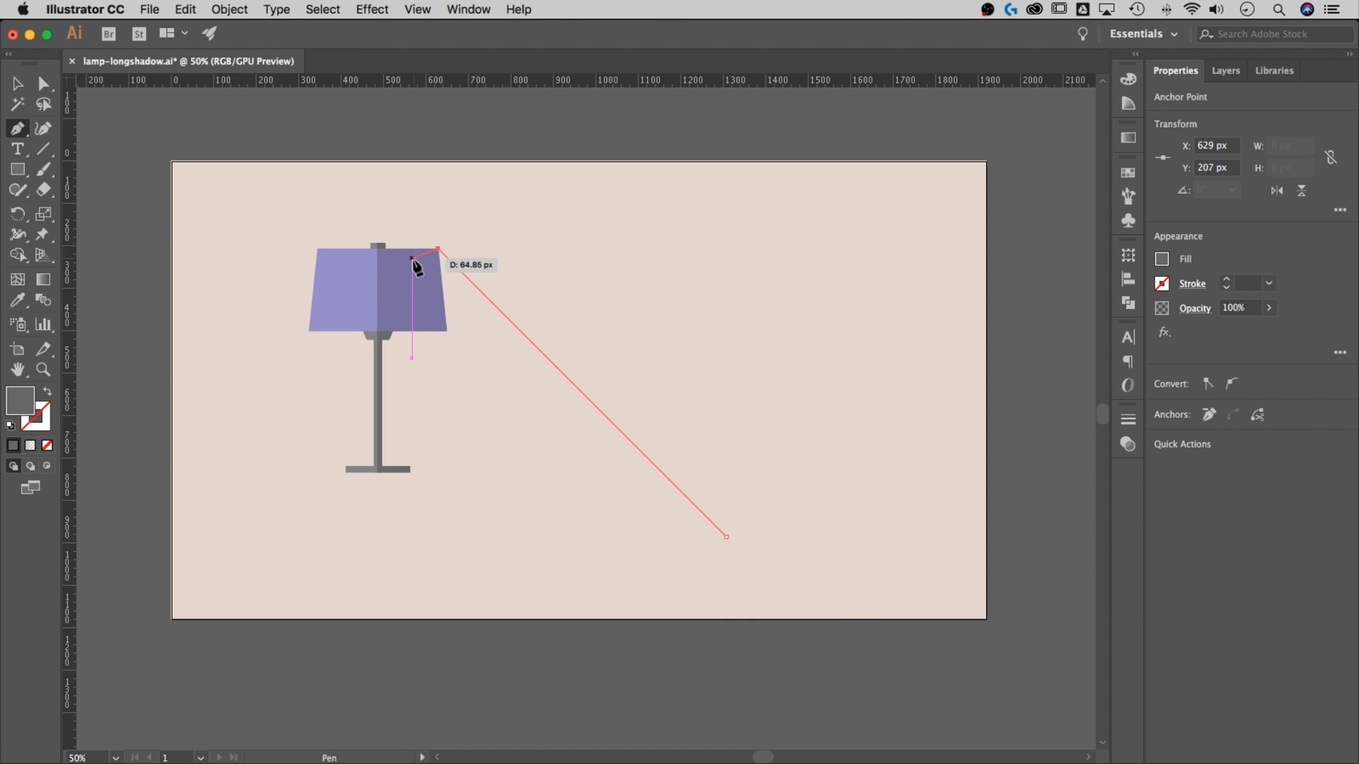
{"action": "left_click", "coordinate": [377, 330]}
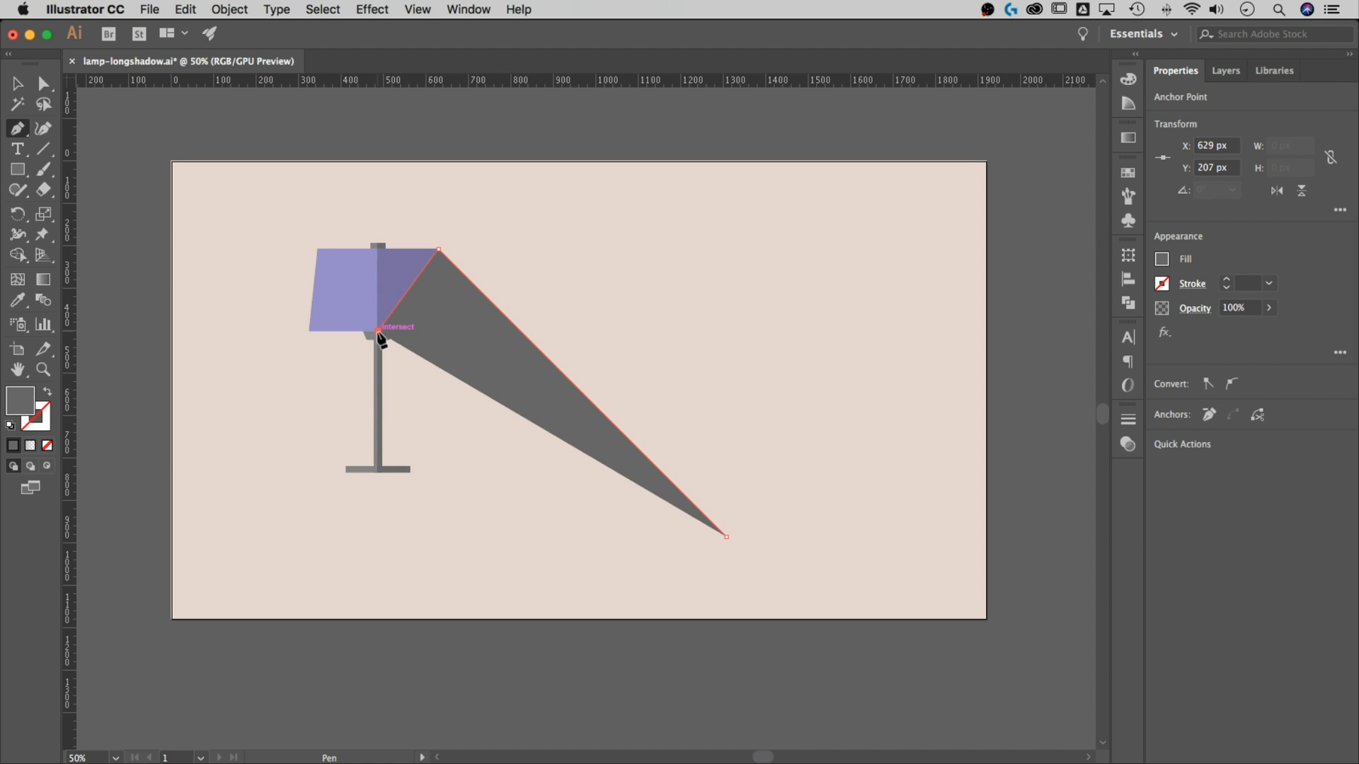
{"action": "left_click", "coordinate": [377, 472]}
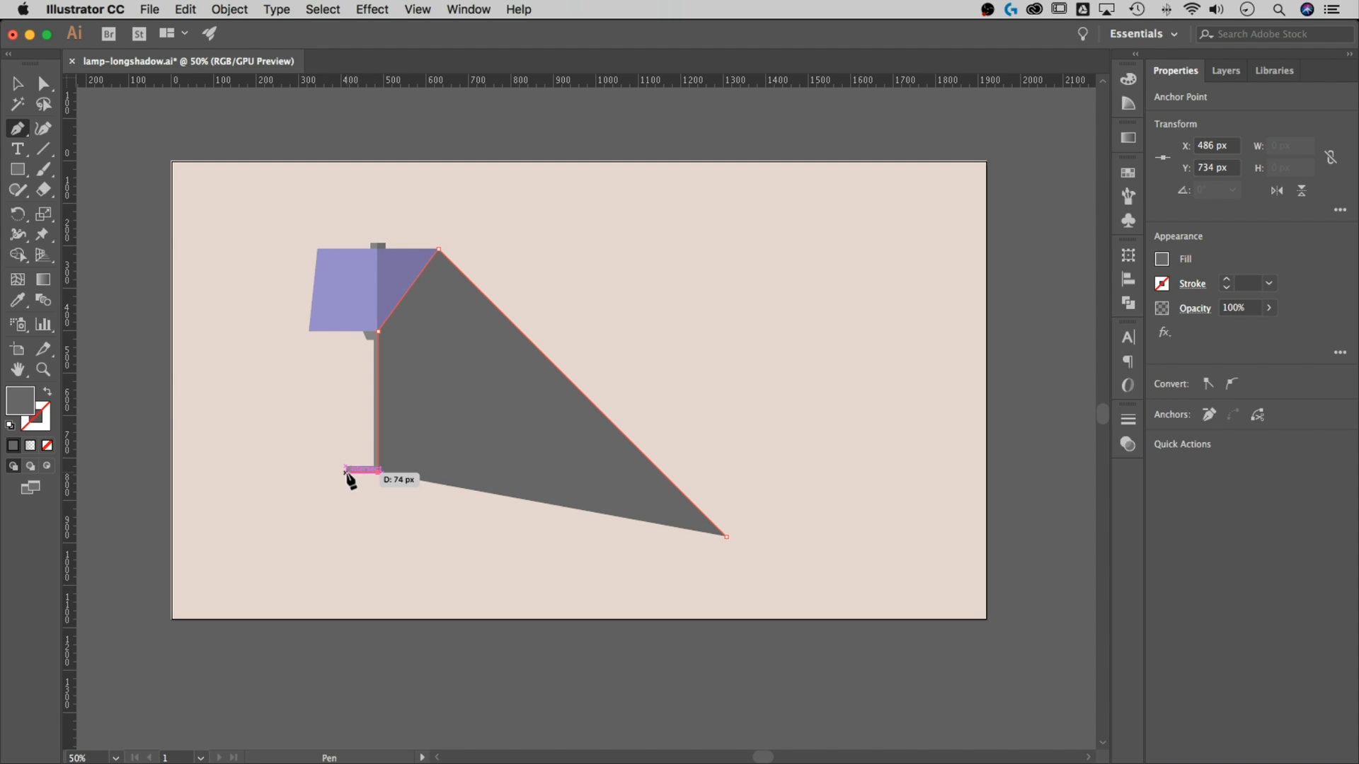
{"action": "left_click", "coordinate": [346, 471]}
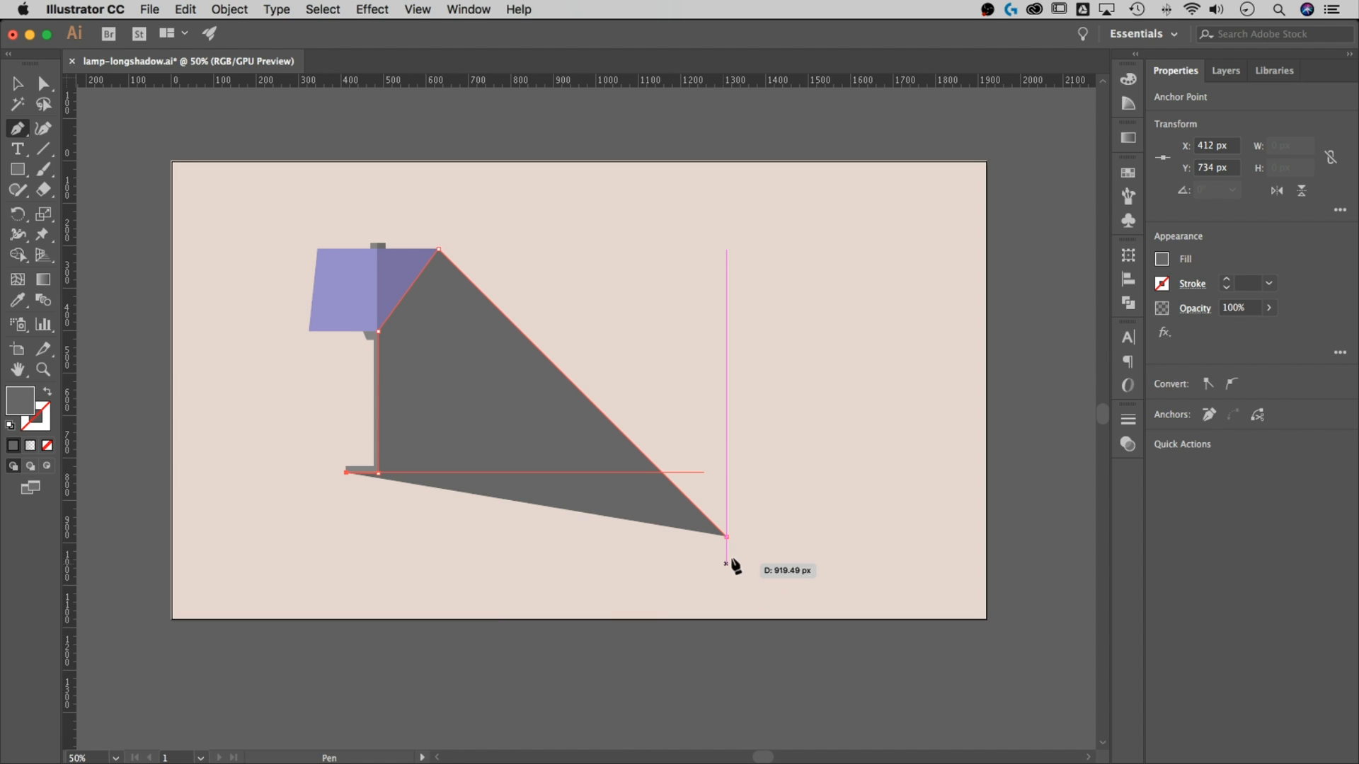
{"action": "left_click", "coordinate": [565, 691]}
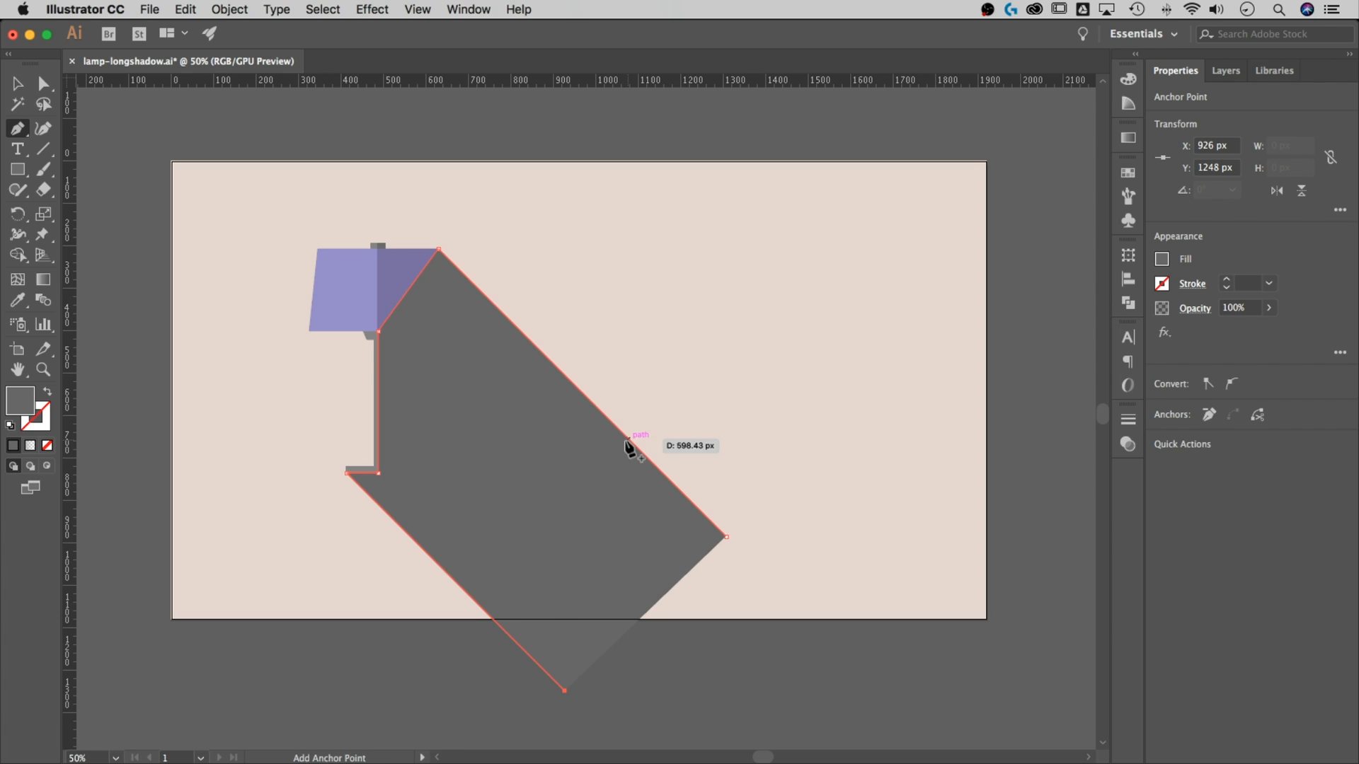
{"action": "left_click", "coordinate": [726, 537]}
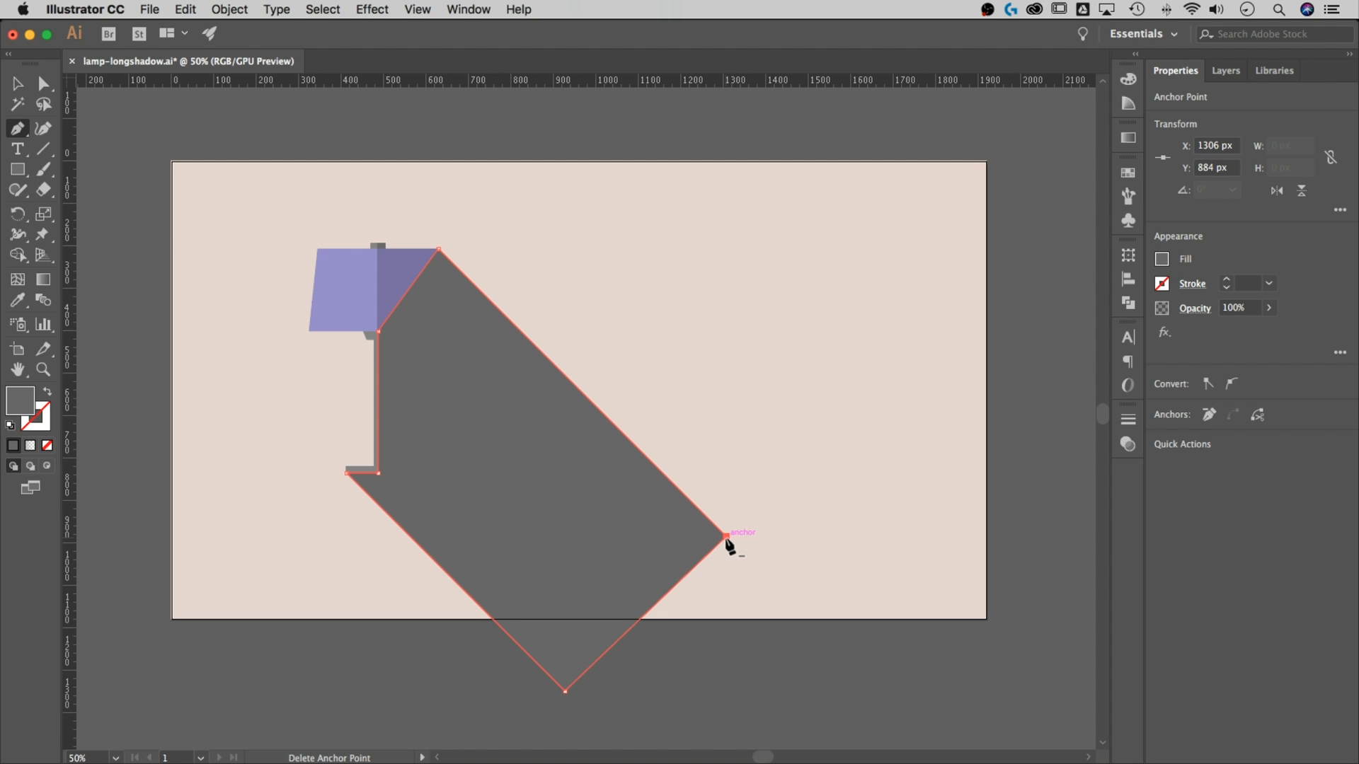
Send the shadow shape to the back behind the lamp and deselect it.
{"action": "left_click", "coordinate": [18, 83]}
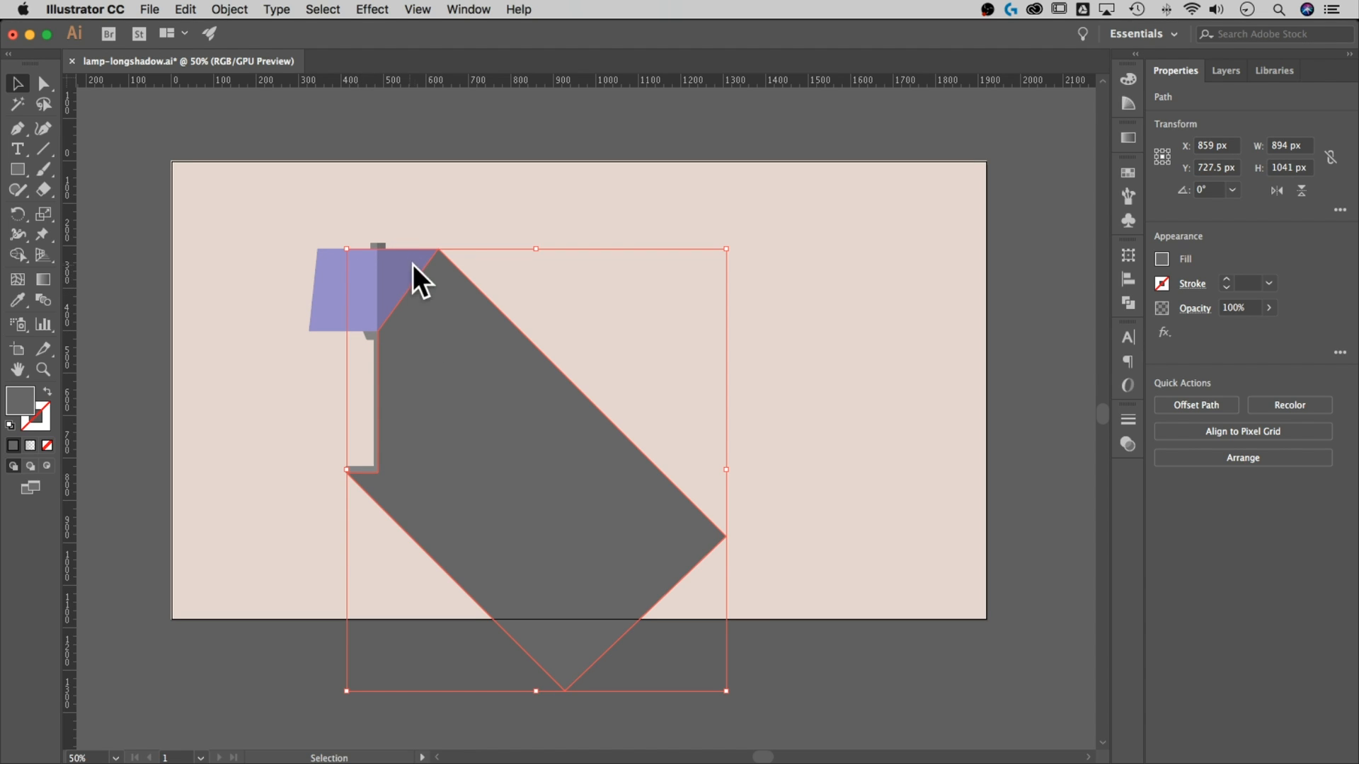
{"action": "right_click", "coordinate": [495, 397]}
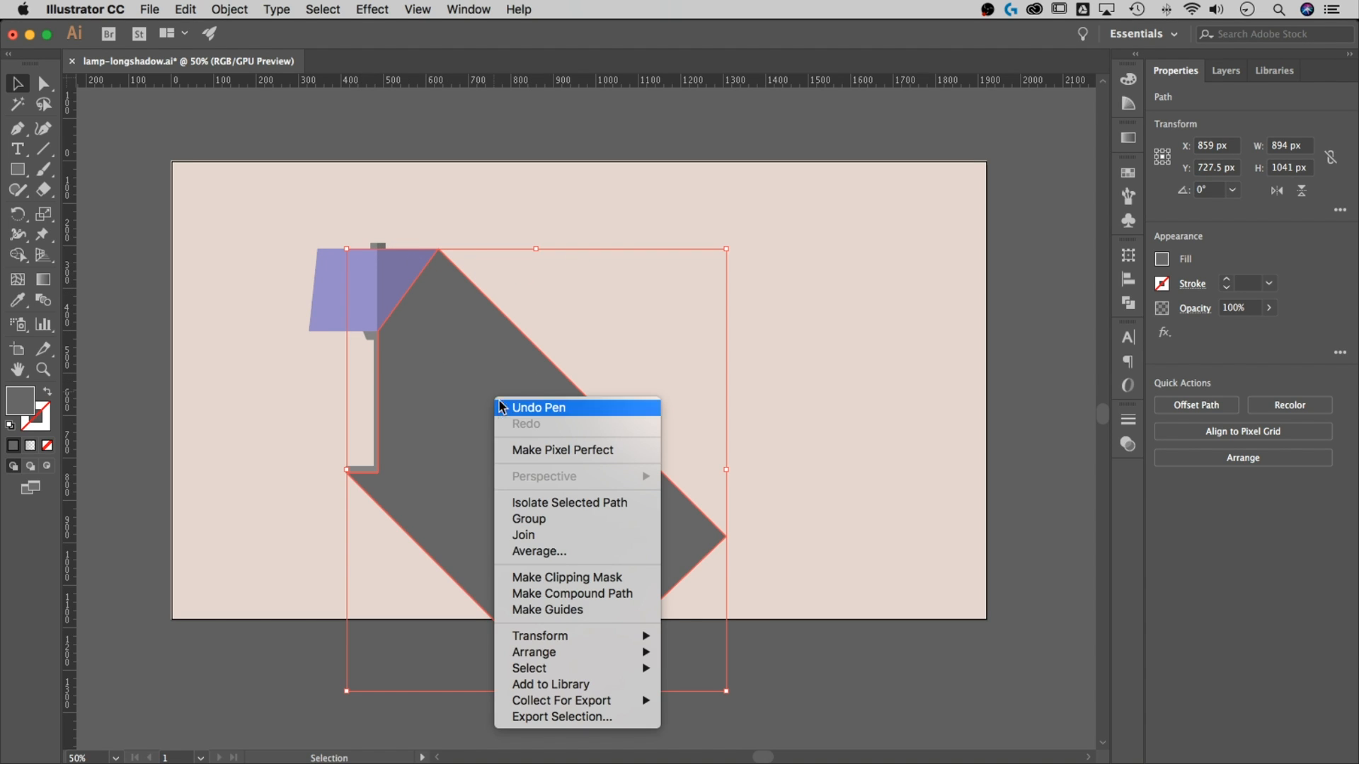
{"action": "mouse_move", "coordinate": [583, 652]}
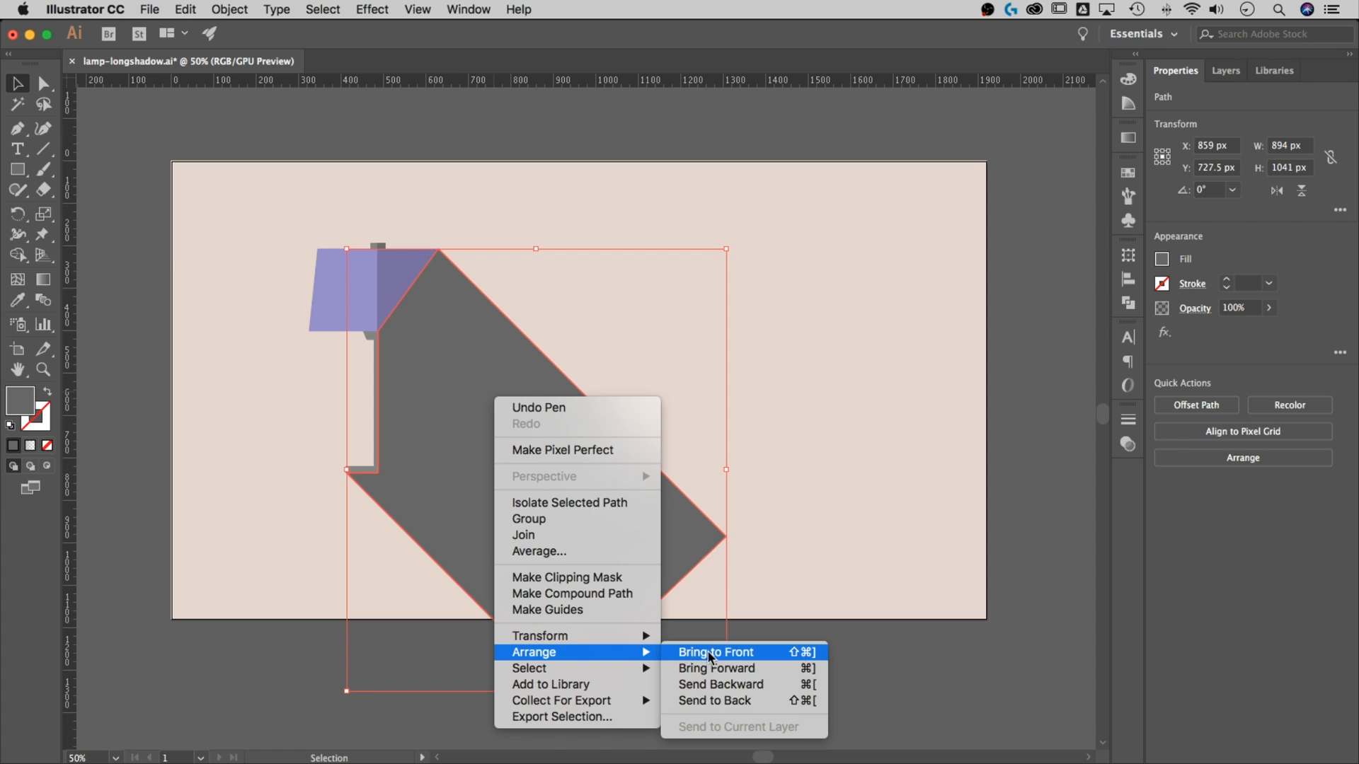
{"action": "left_click", "coordinate": [721, 700]}
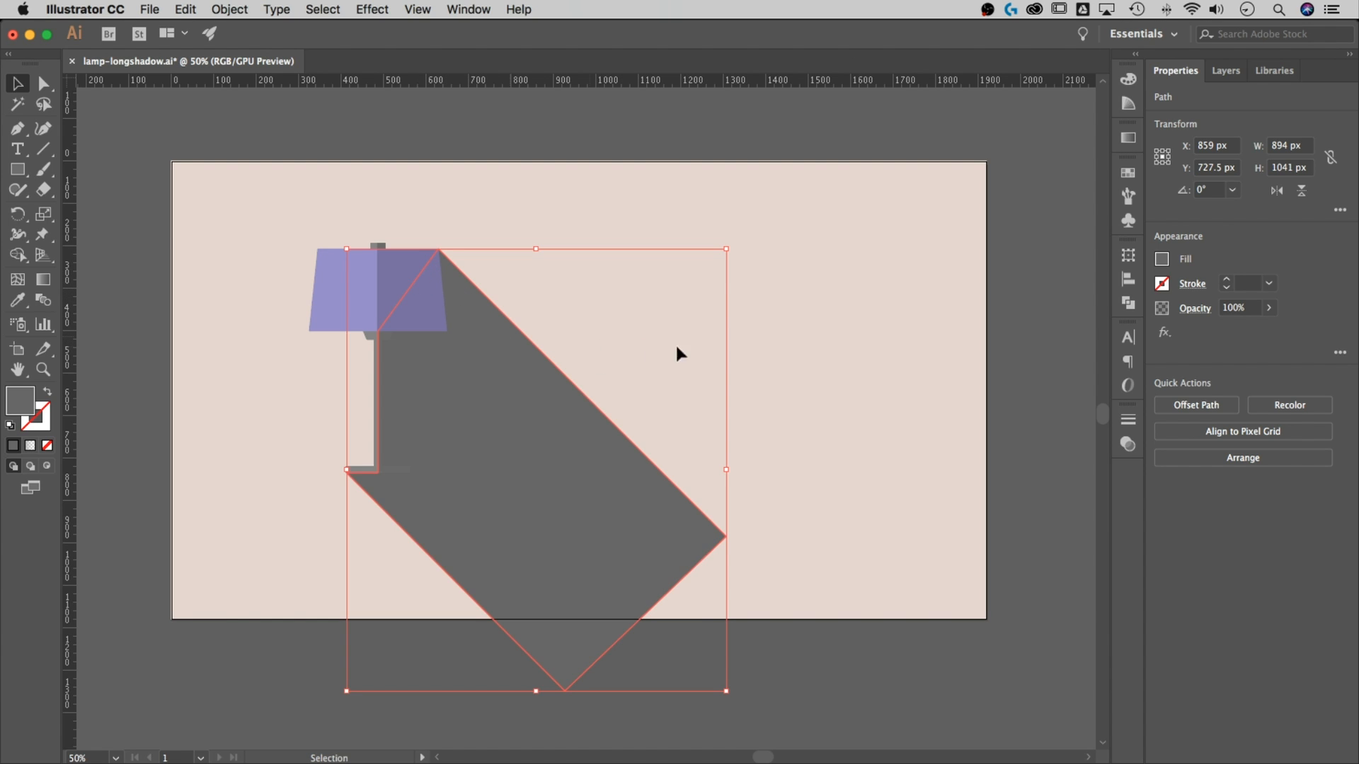
{"action": "left_click", "coordinate": [713, 344]}
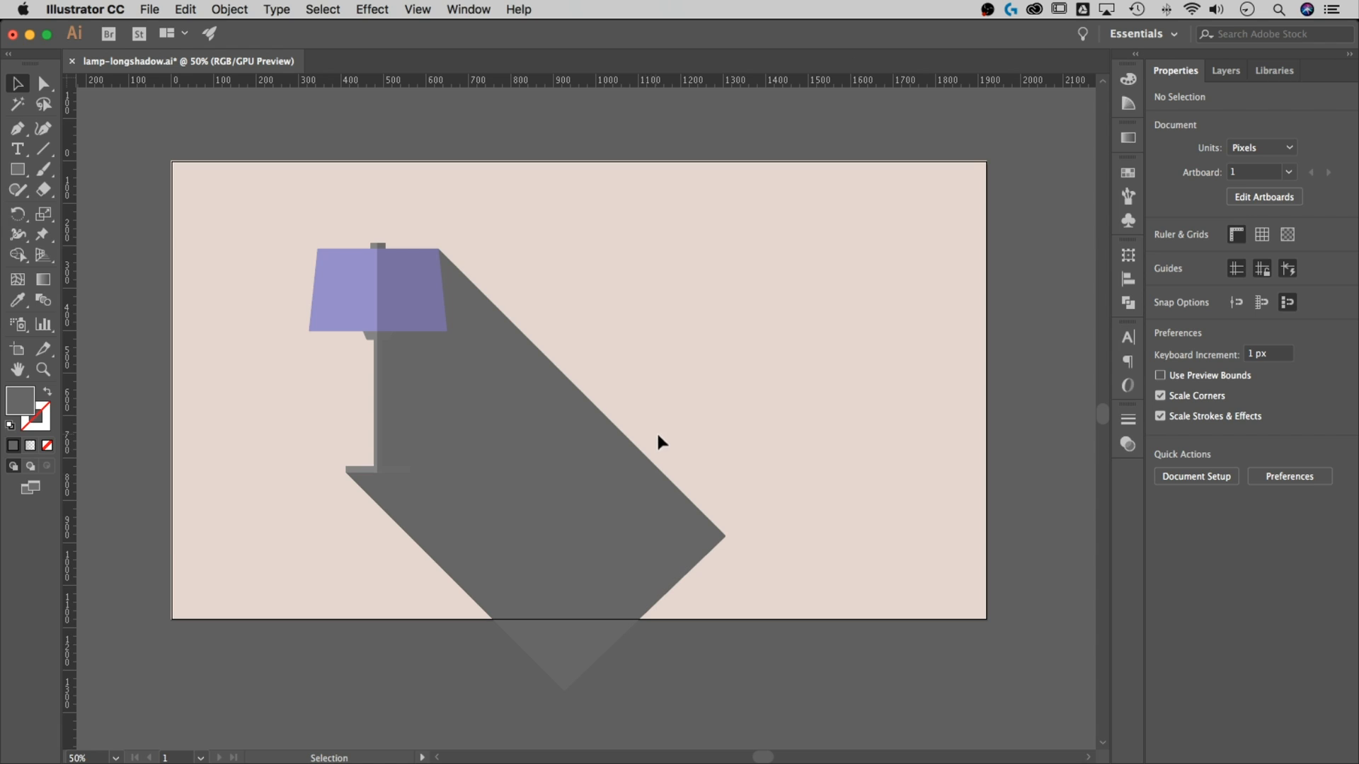
Fill the shadow shape with the light gray swatch R=204 G=204 B=204.
{"action": "left_click", "coordinate": [607, 456]}
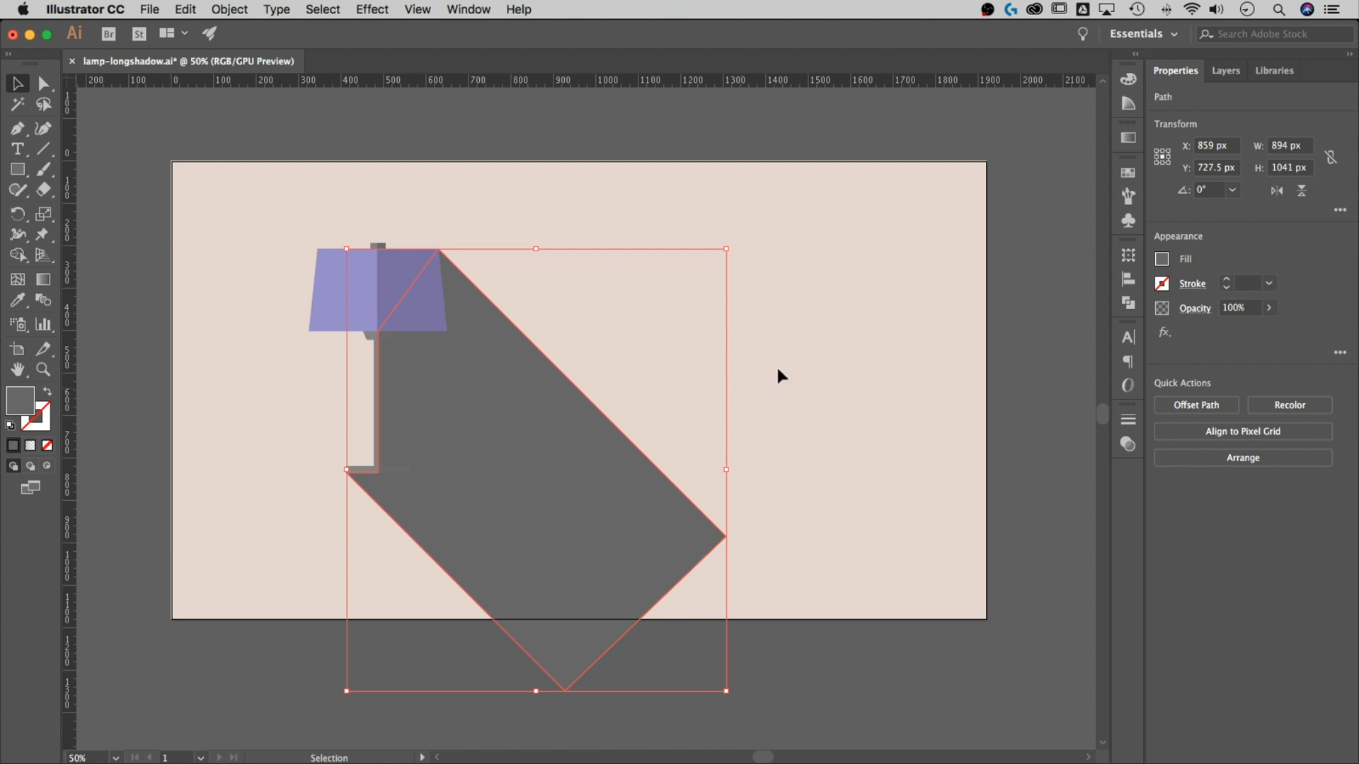
{"action": "left_click", "coordinate": [1161, 259]}
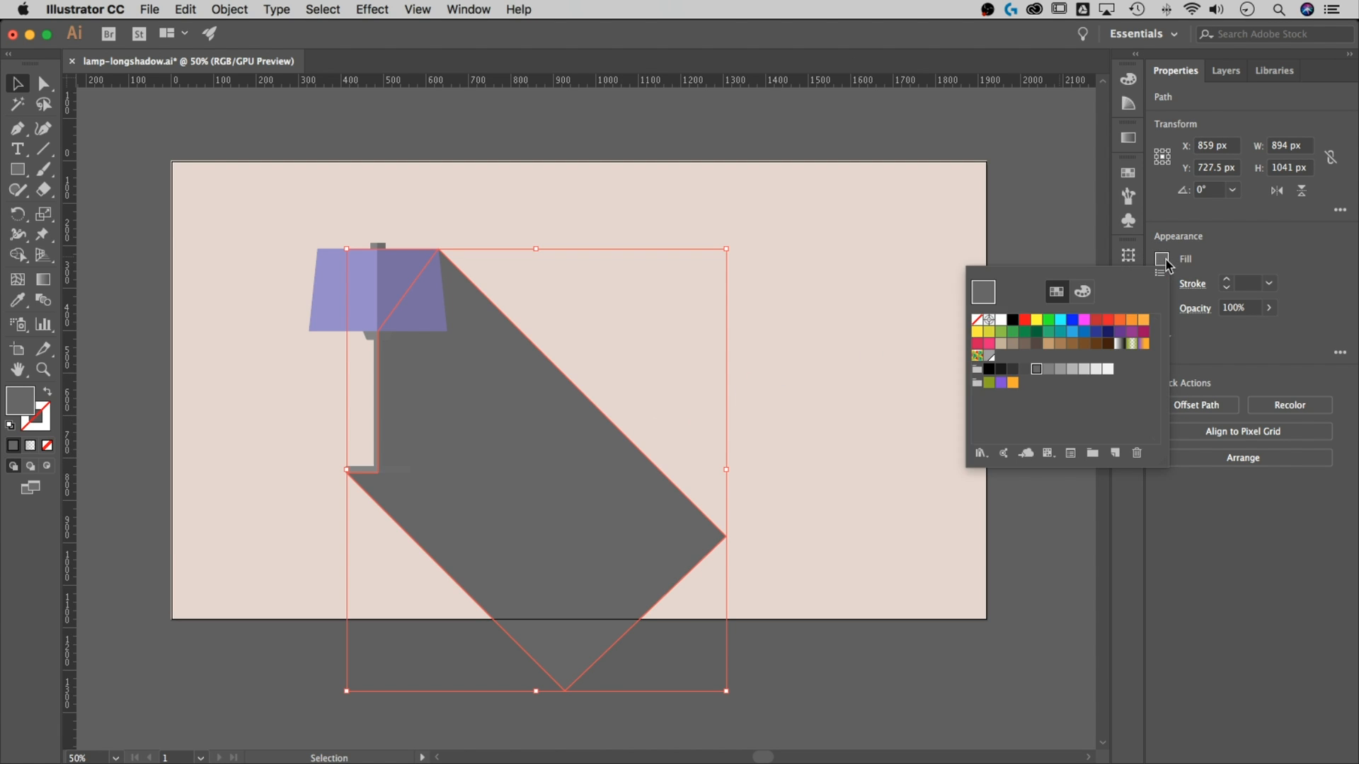
{"action": "left_click", "coordinate": [1084, 370]}
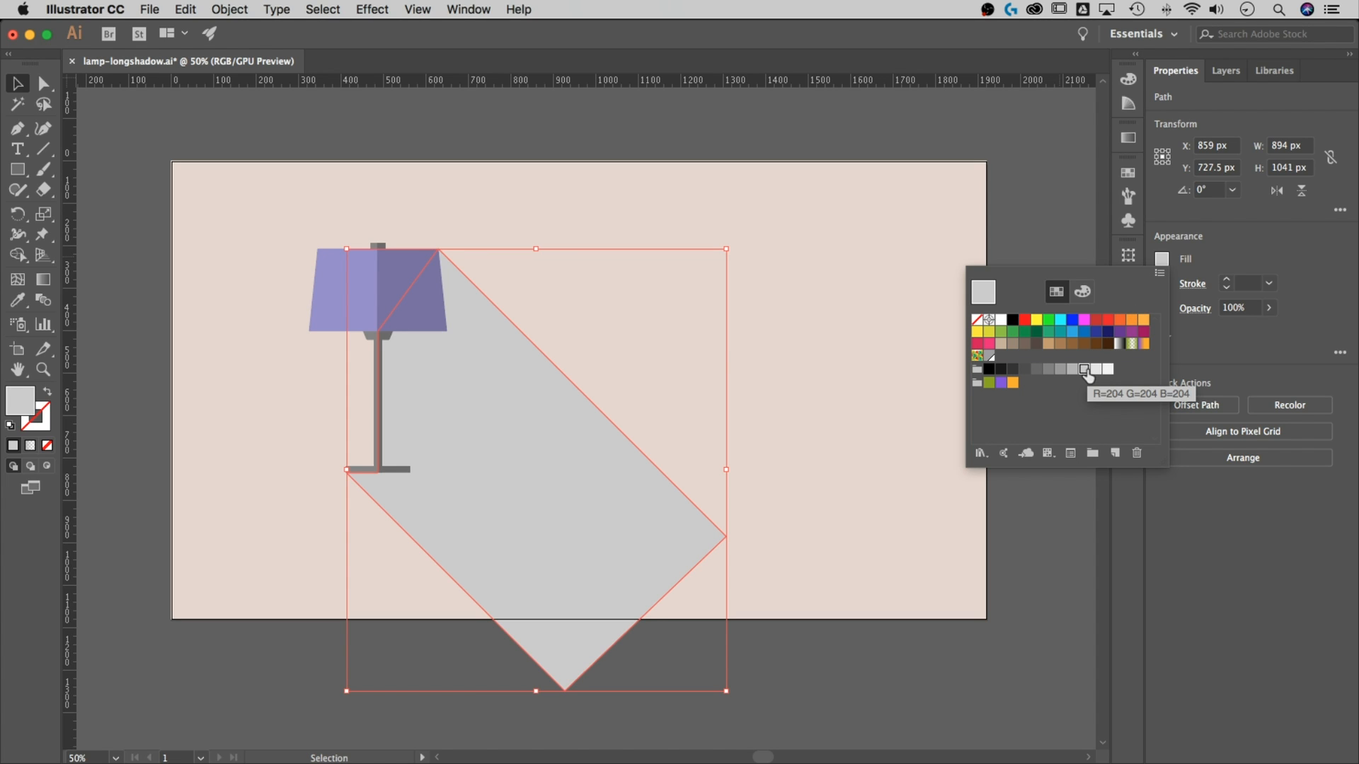
Set the shadow shape's opacity to 20%.
{"action": "left_click", "coordinate": [1237, 313]}
{"action": "triple_click", "coordinate": [1240, 308]}
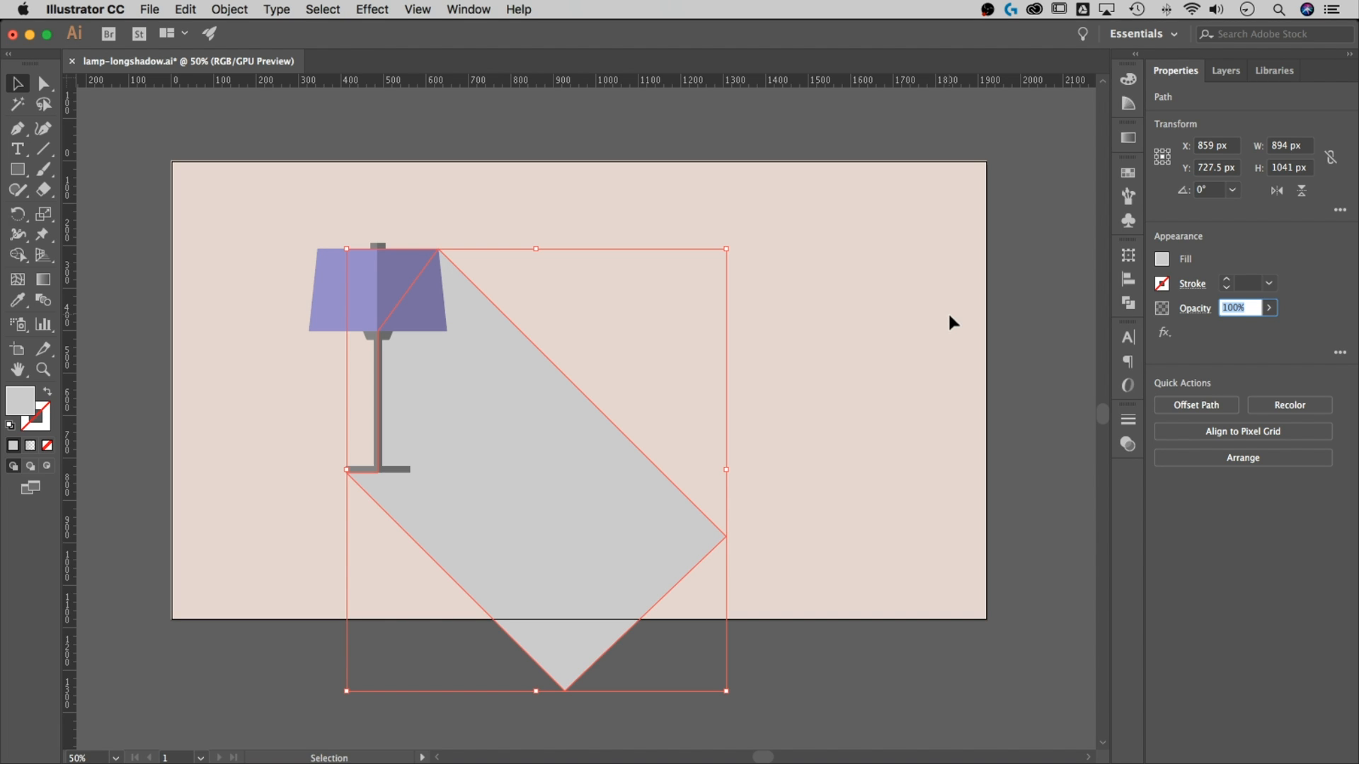
{"action": "type", "text": "20"}
{"action": "key", "text": "Return"}
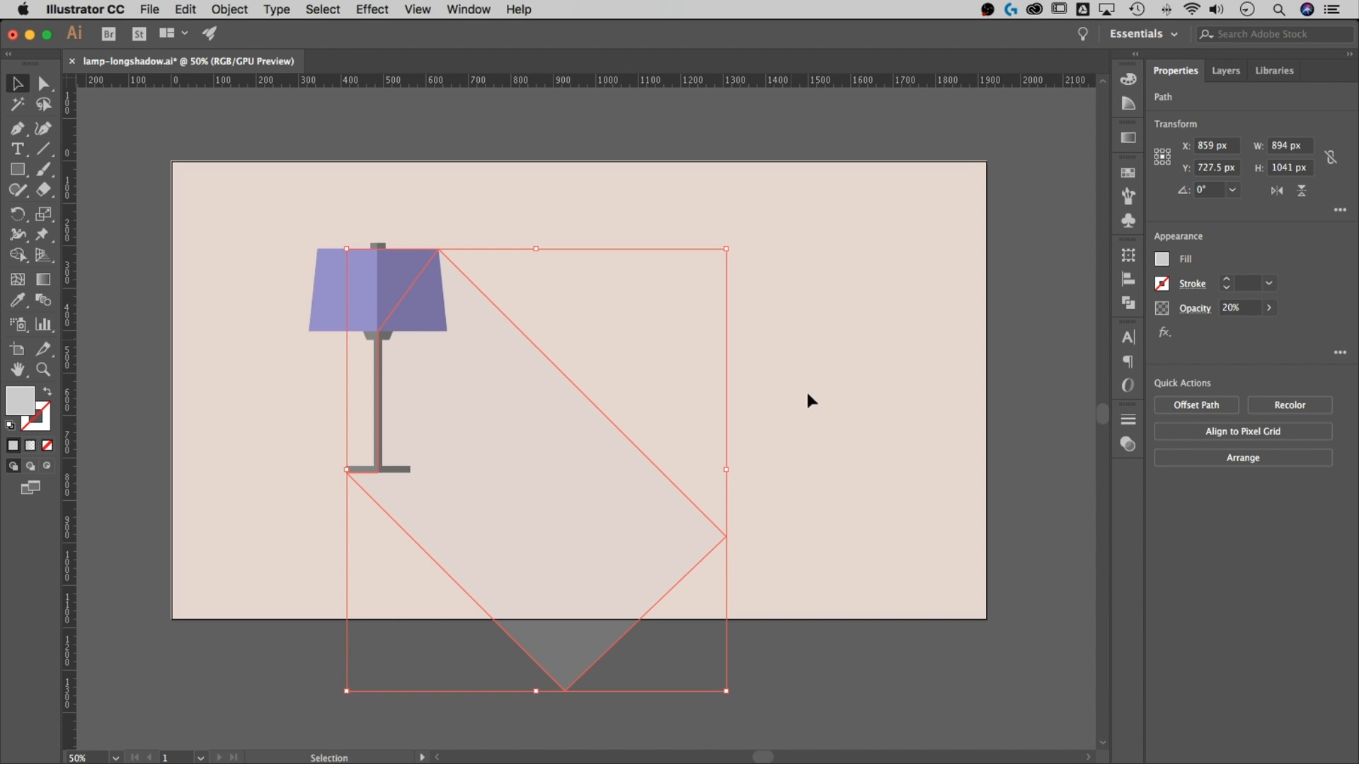
Change the shadow shape's fill to a darker gray swatch and deselect it.
{"action": "left_click", "coordinate": [1162, 259]}
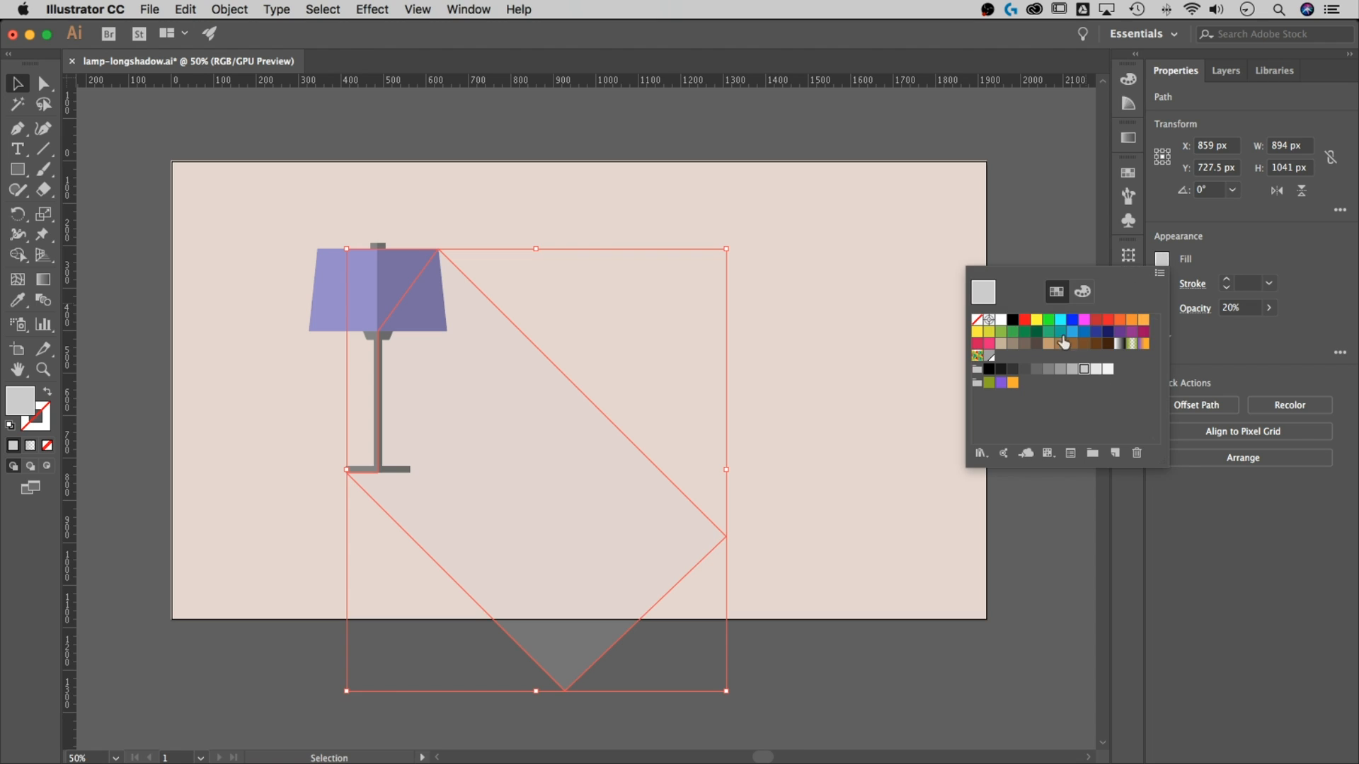
{"action": "left_click", "coordinate": [1046, 369]}
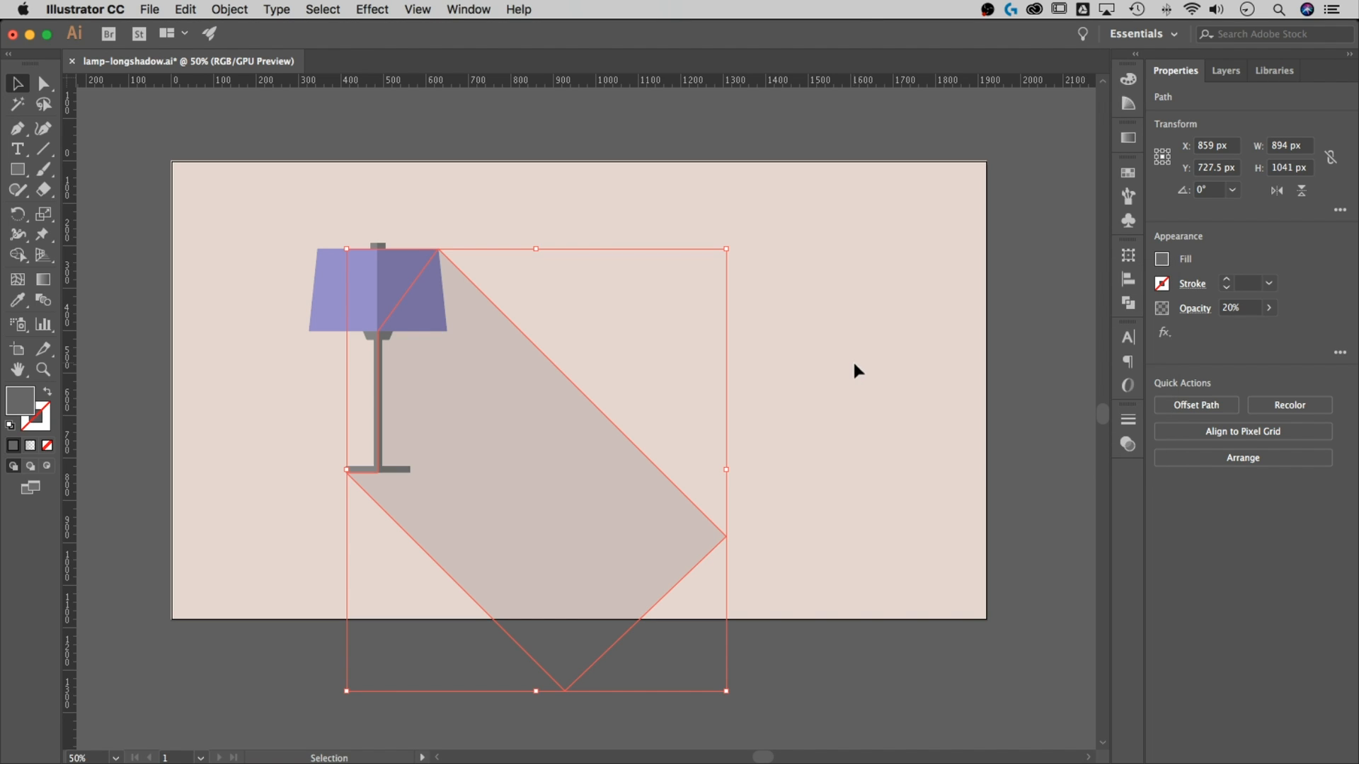
{"action": "left_click", "coordinate": [858, 452]}
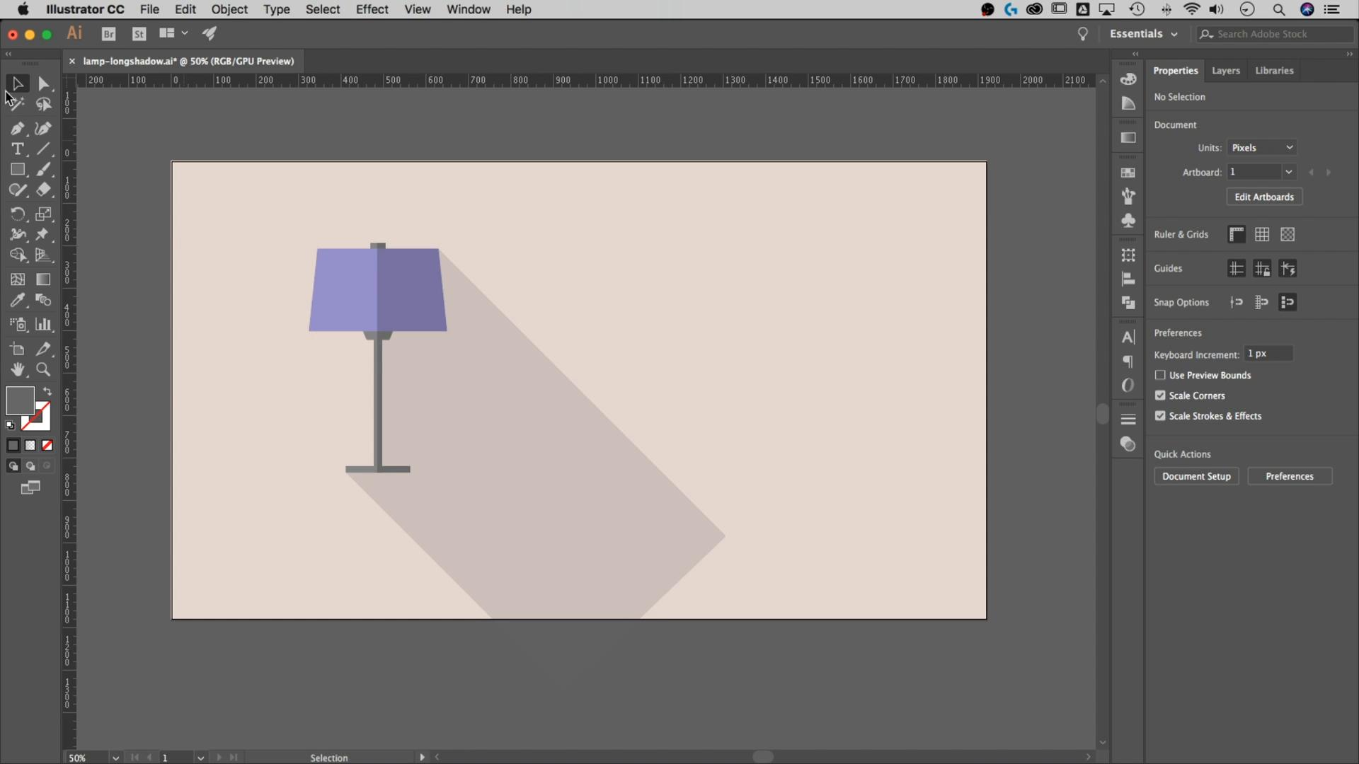
Move the shadow's two outer anchor points diagonally beyond the artboard's bottom edge, making the shape about 1170 × 1317 px, and deselect it.
{"action": "left_click", "coordinate": [43, 84]}
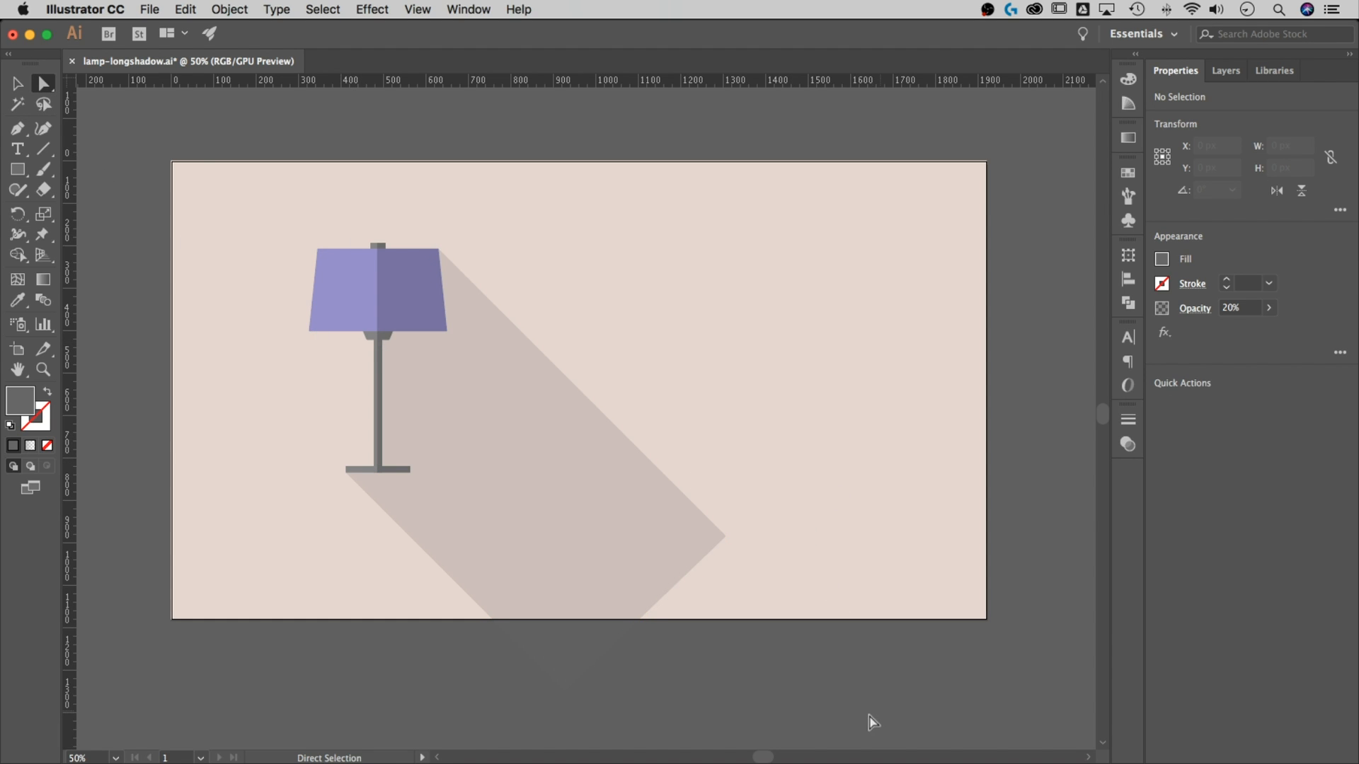
{"action": "left_click_drag", "start_coordinate": [864, 742], "coordinate": [503, 488]}
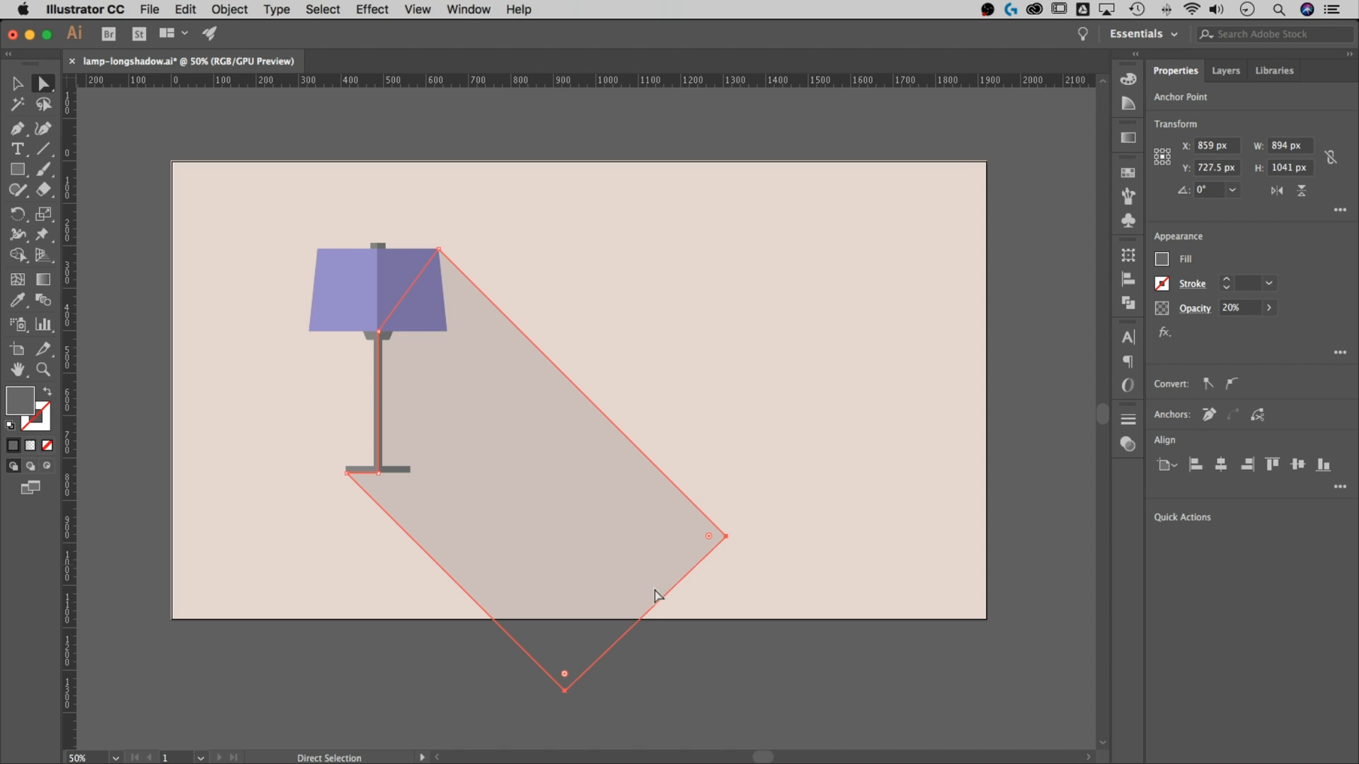
{"action": "left_click_drag", "start_coordinate": [669, 595], "coordinate": [792, 703]}
{"action": "left_click", "coordinate": [899, 518]}
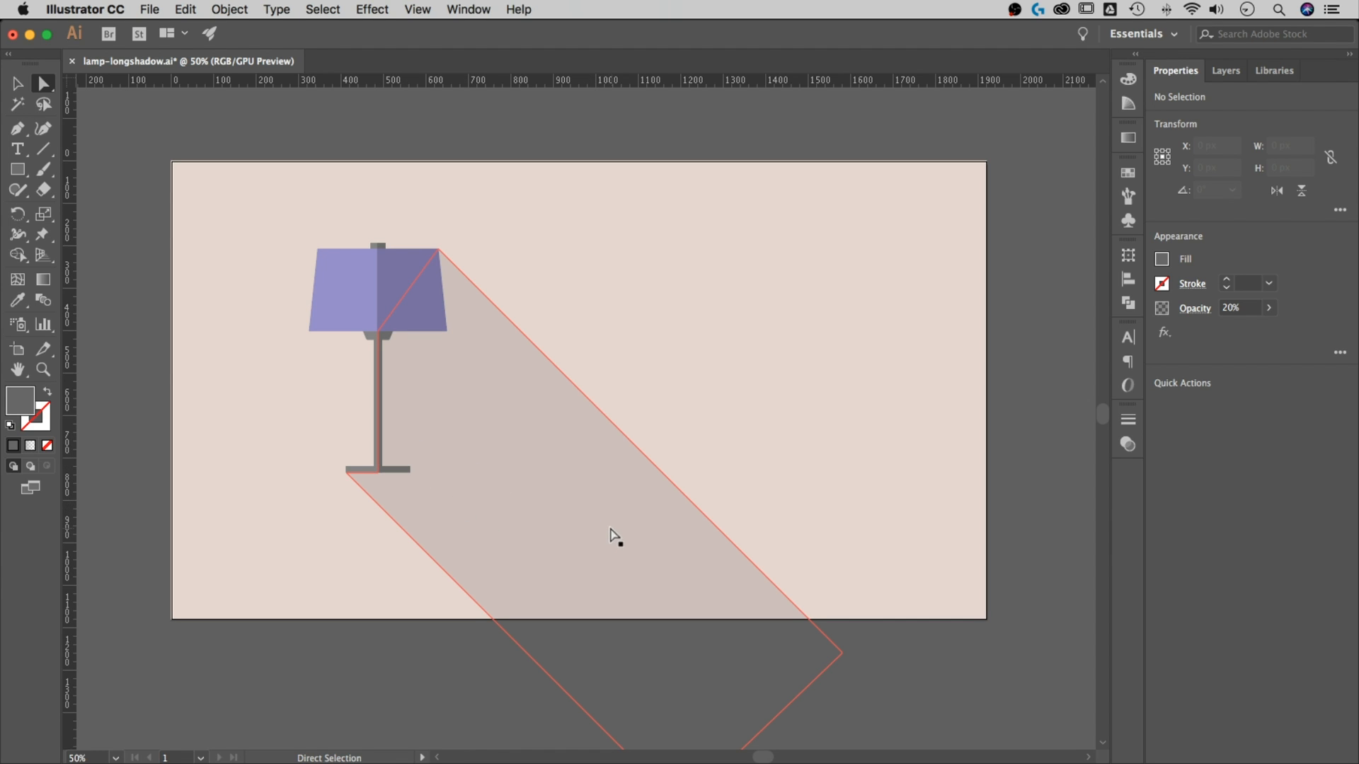
Apply a linear gradient fill to the extended shadow shape.
{"action": "left_click", "coordinate": [16, 85]}
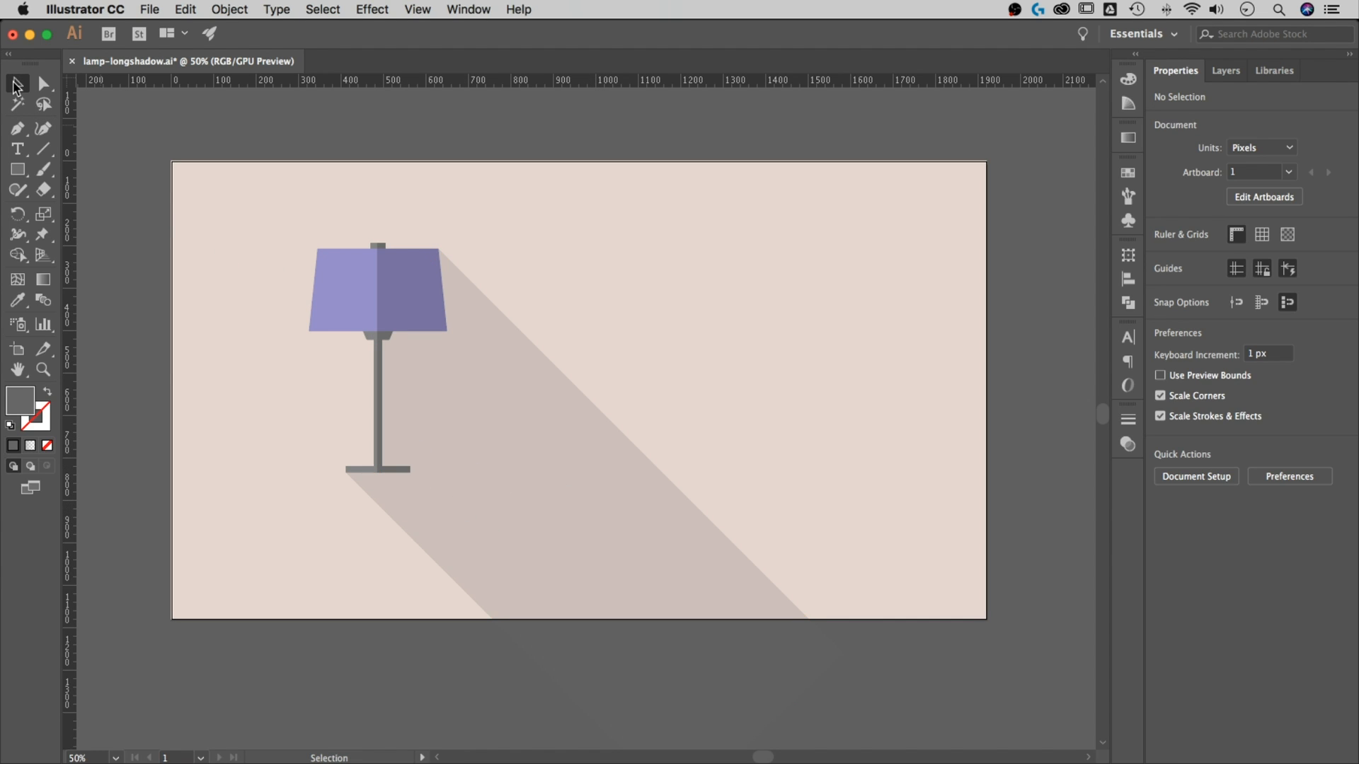
{"action": "left_click", "coordinate": [571, 487]}
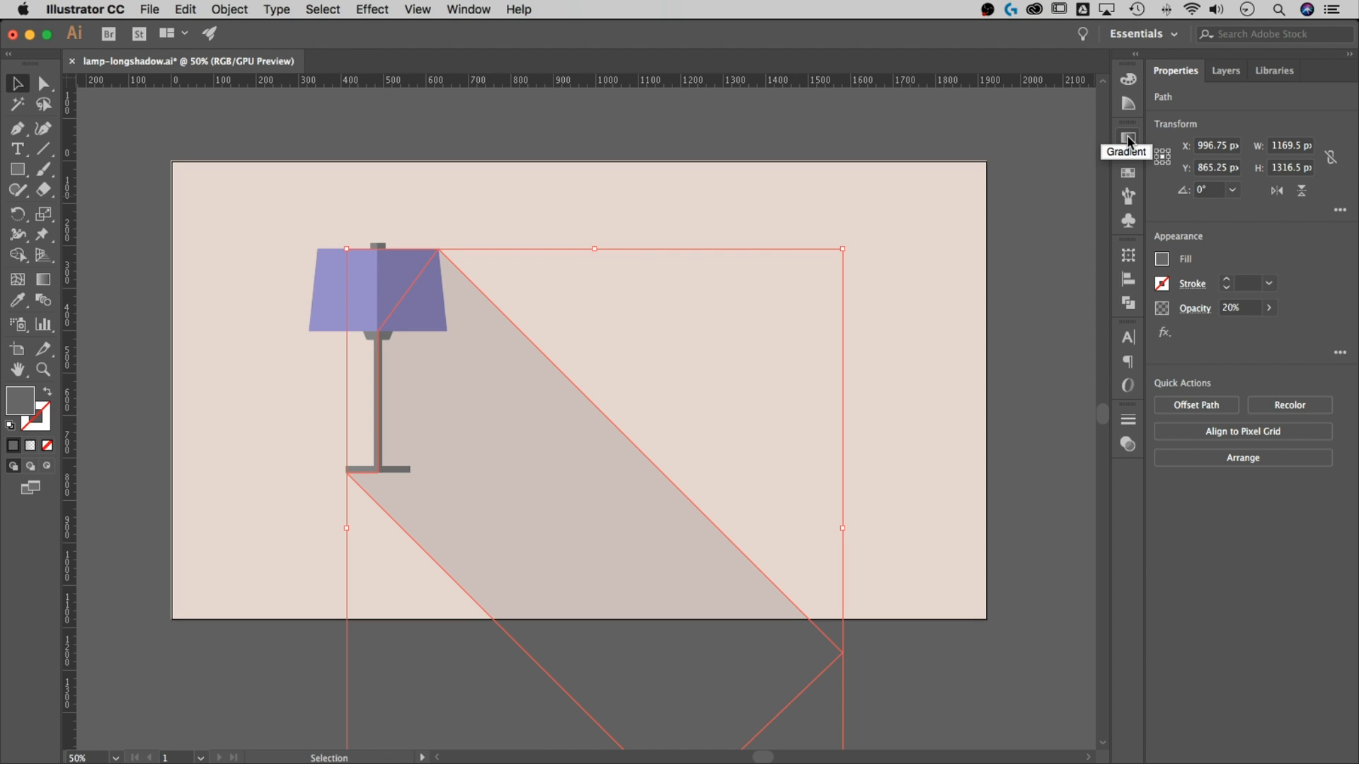
{"action": "left_click", "coordinate": [468, 9]}
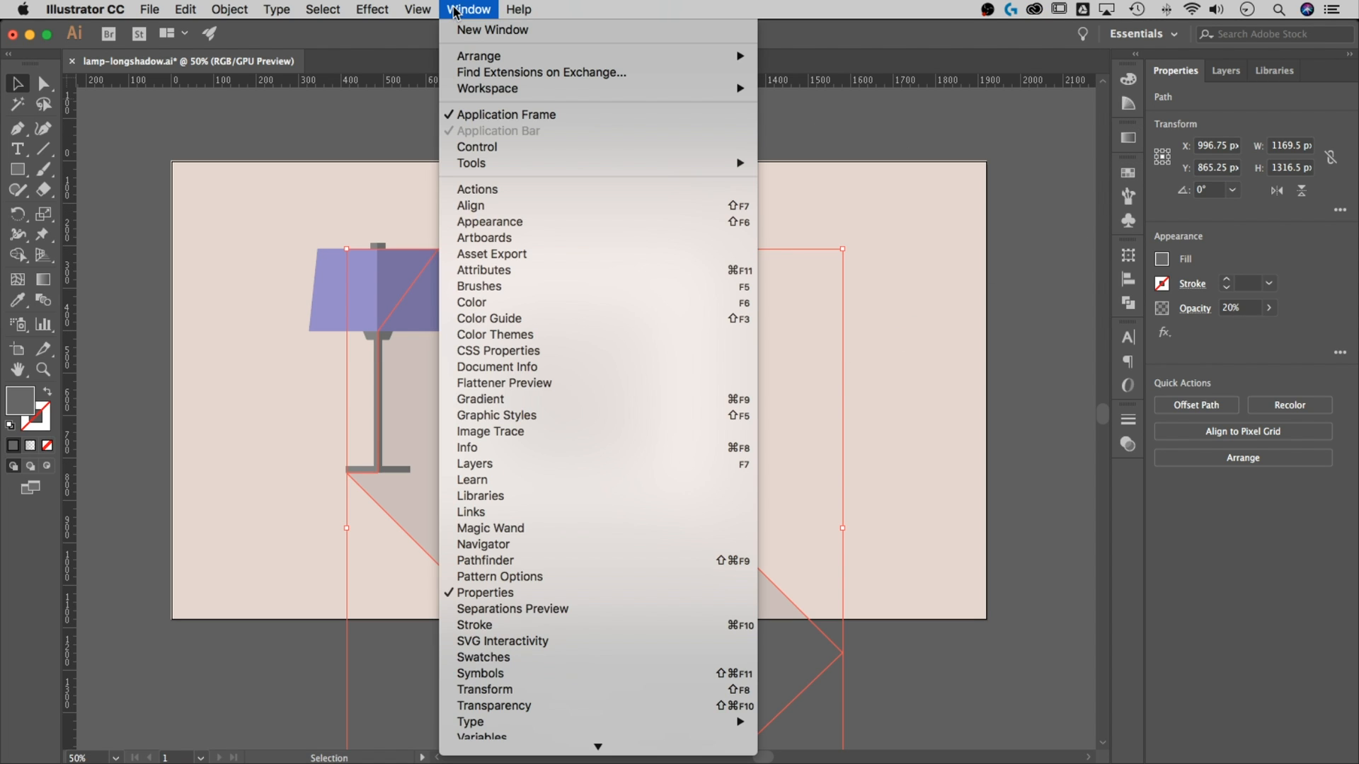
{"action": "left_click", "coordinate": [487, 399]}
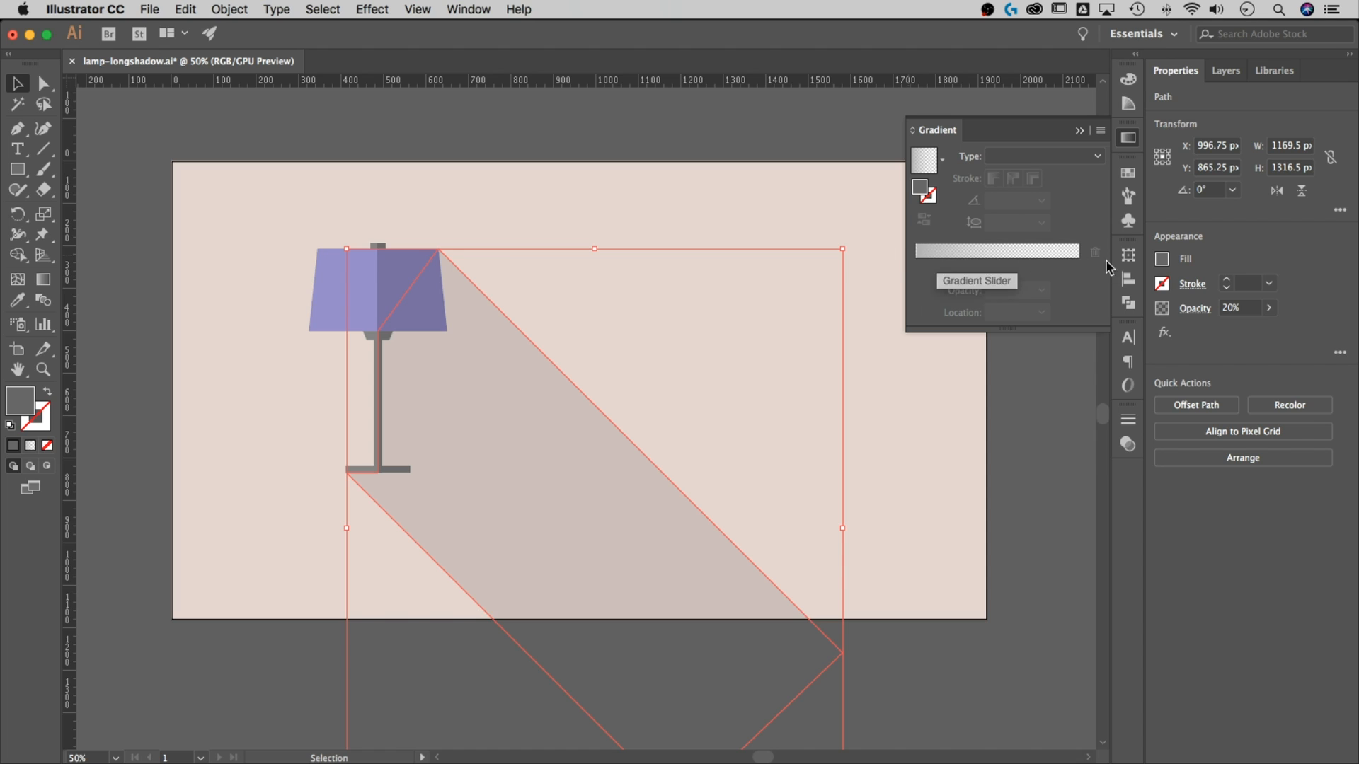
{"action": "left_click", "coordinate": [931, 252]}
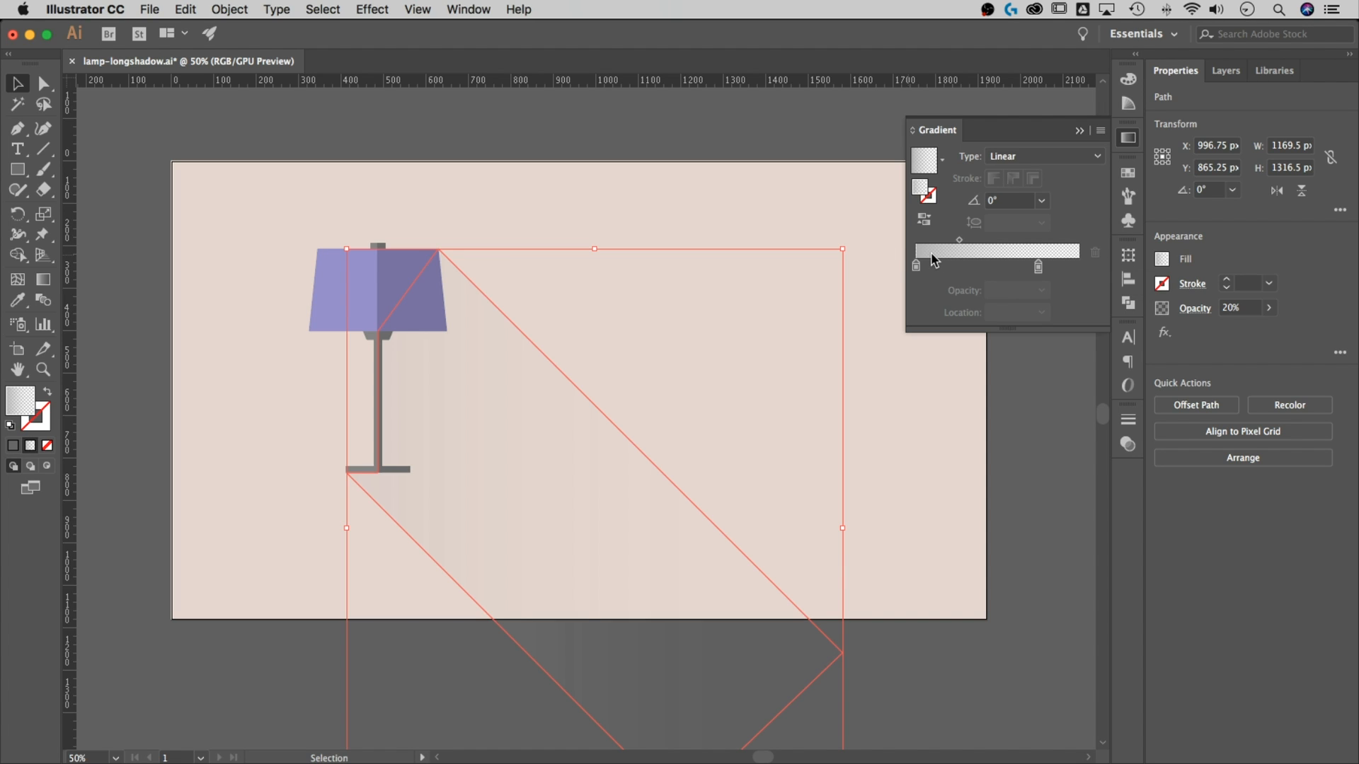
Set the gradient's start stop to white and its end stop to black at 100% location.
{"action": "double_click", "coordinate": [916, 266]}
{"action": "left_click", "coordinate": [881, 319]}
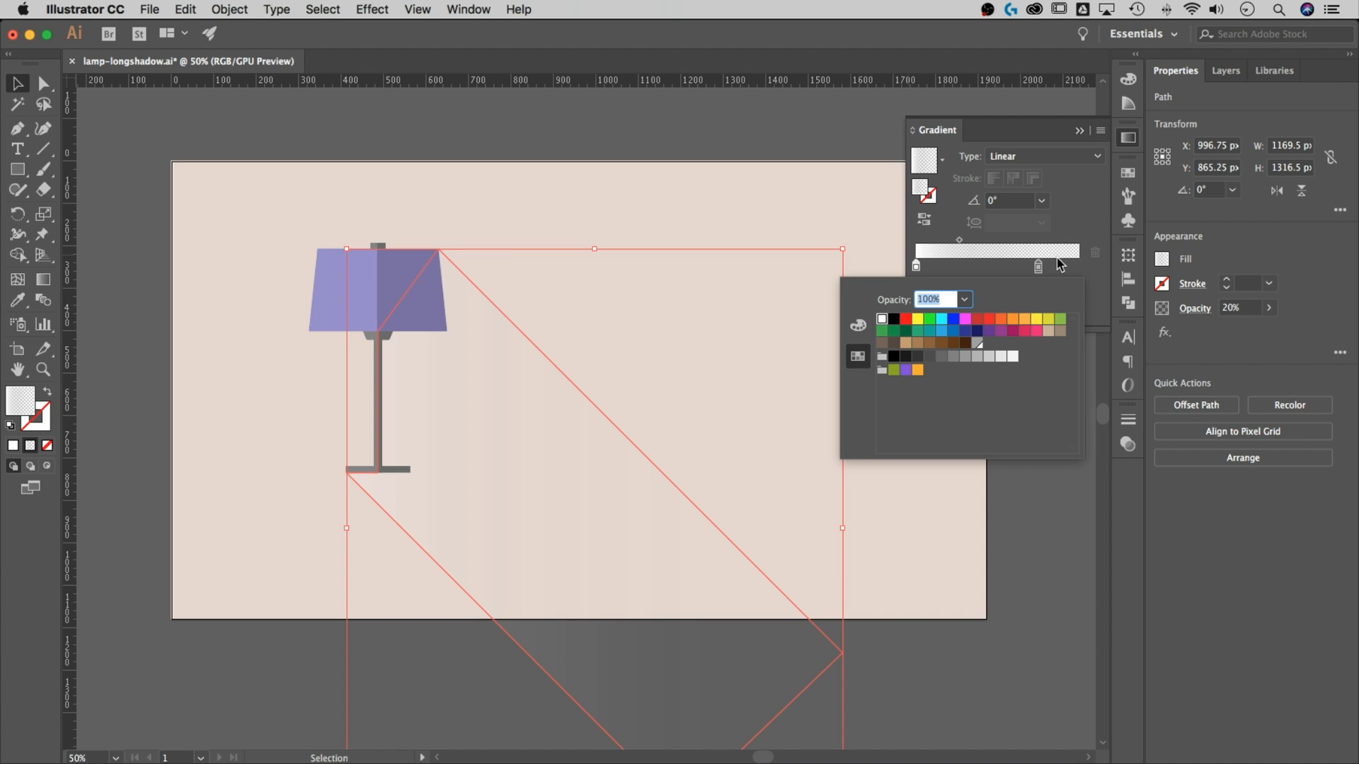
{"action": "left_click", "coordinate": [1043, 278]}
{"action": "double_click", "coordinate": [1041, 270]}
{"action": "left_click", "coordinate": [894, 319]}
{"action": "left_click_drag", "start_coordinate": [1038, 267], "coordinate": [1078, 266]}
{"action": "type", "text": "100"}
{"action": "left_click", "coordinate": [915, 266]}
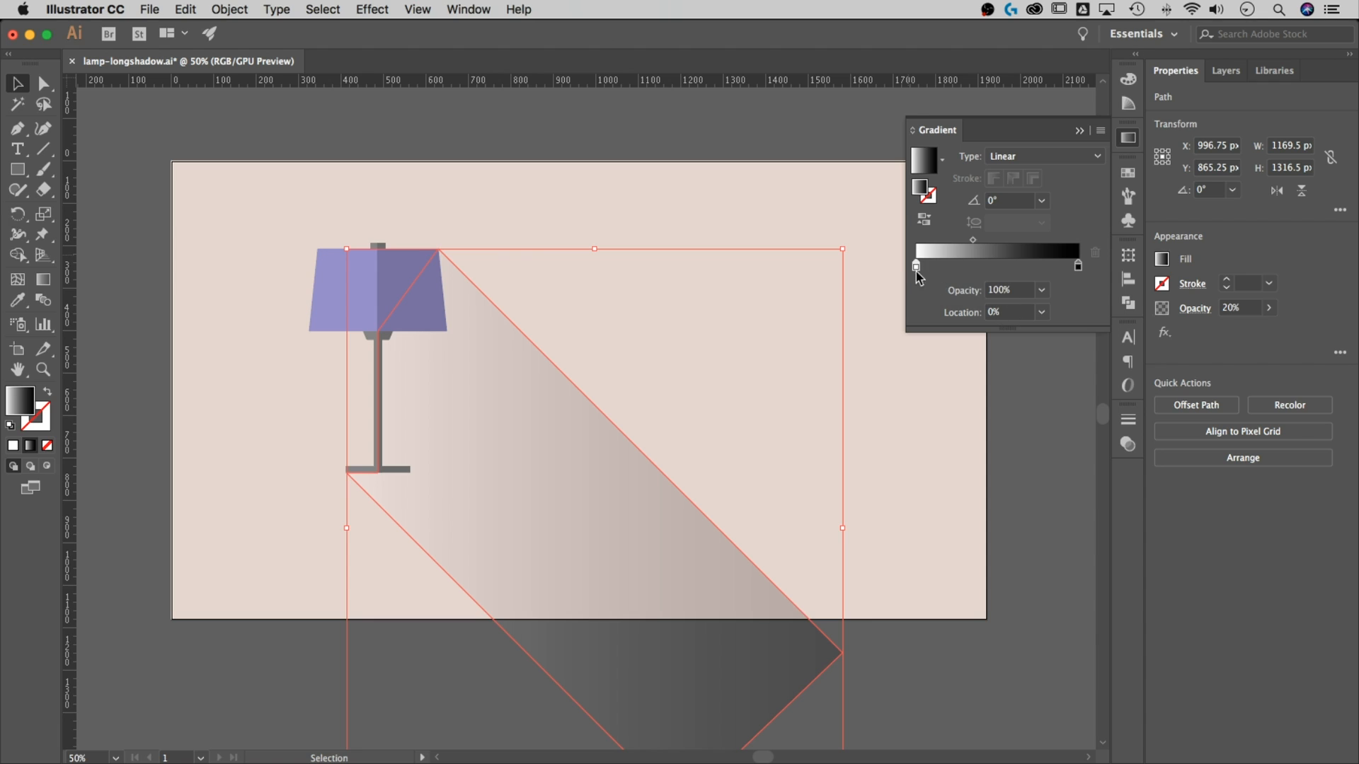
{"action": "left_click", "coordinate": [1078, 267]}
Set the overall opacity of the gradient-filled shadow shape to 100%.
{"action": "left_click", "coordinate": [1235, 308]}
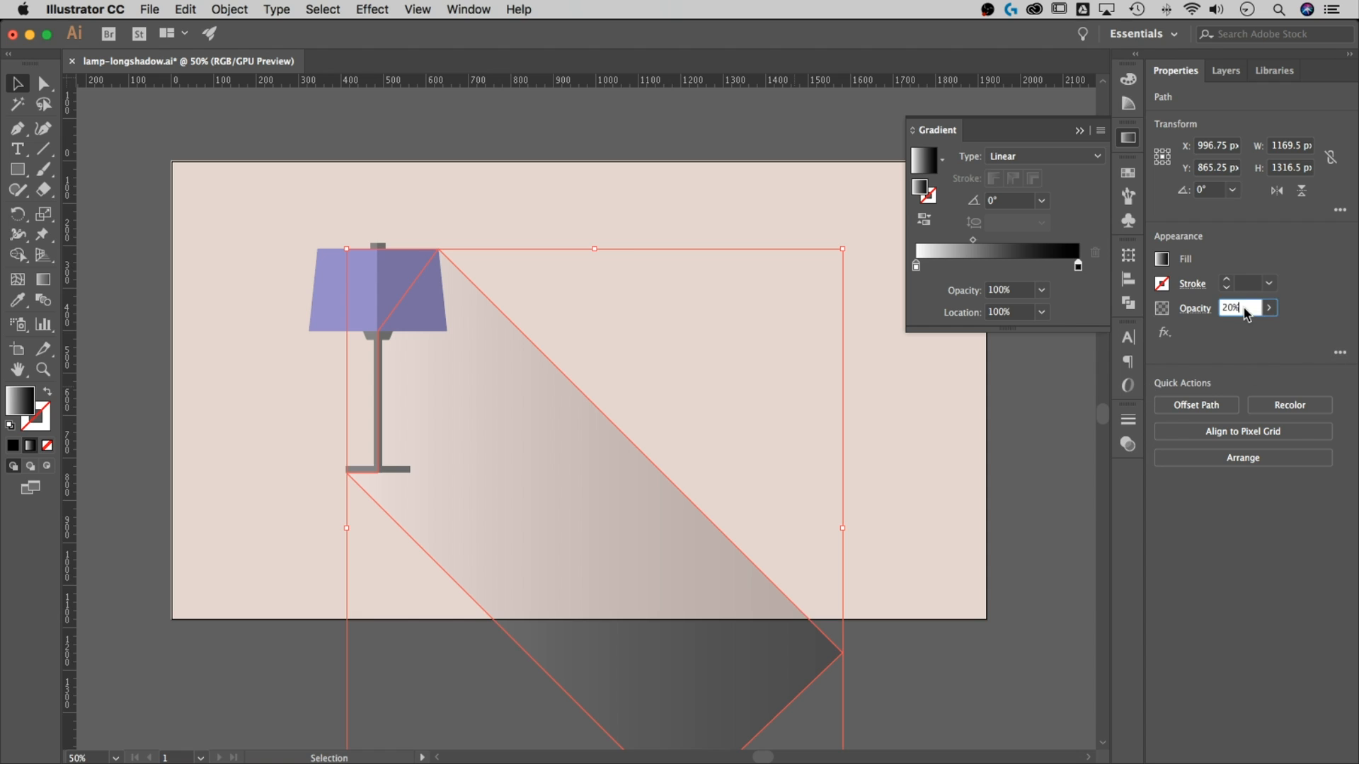
{"action": "type", "text": "100"}
{"action": "key", "text": "Return"}
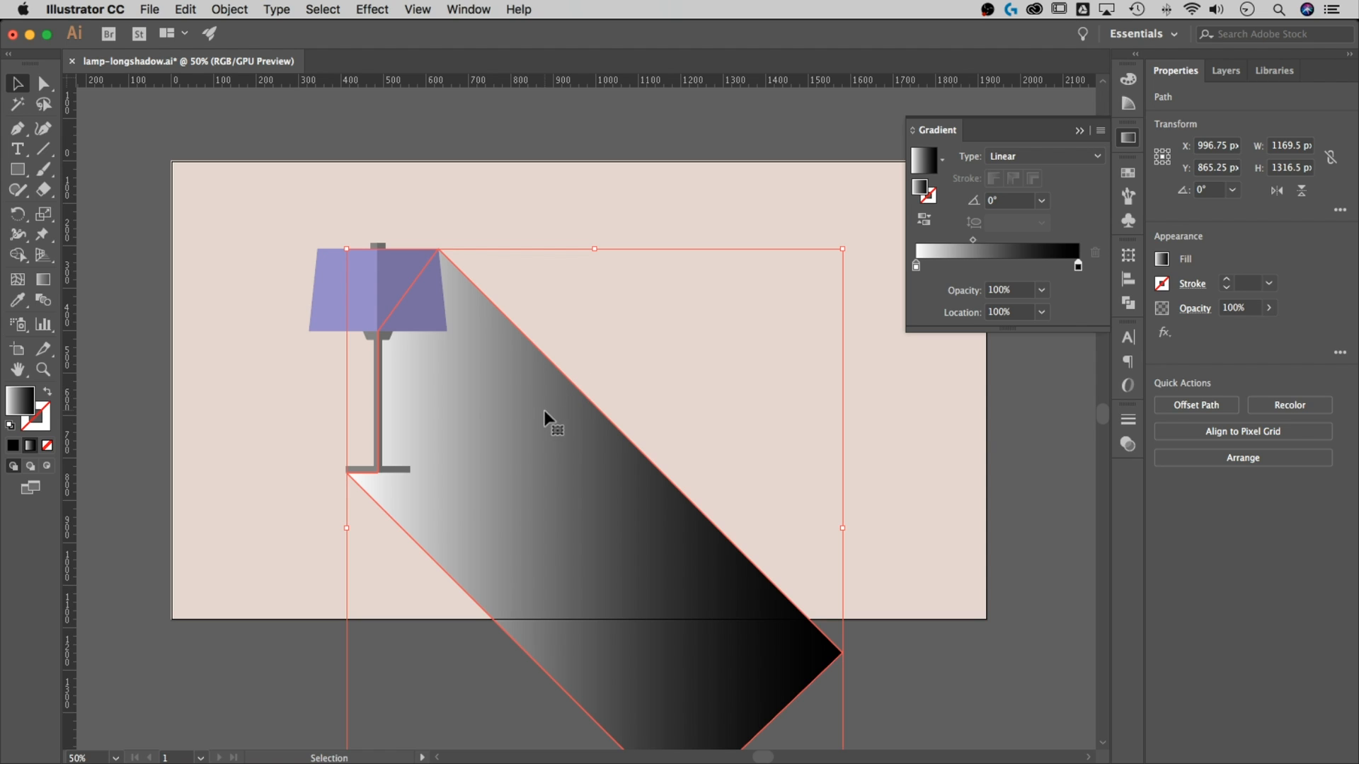
Set the gradient's start stop to black and select its end stop.
{"action": "left_click", "coordinate": [916, 267]}
{"action": "double_click", "coordinate": [916, 267]}
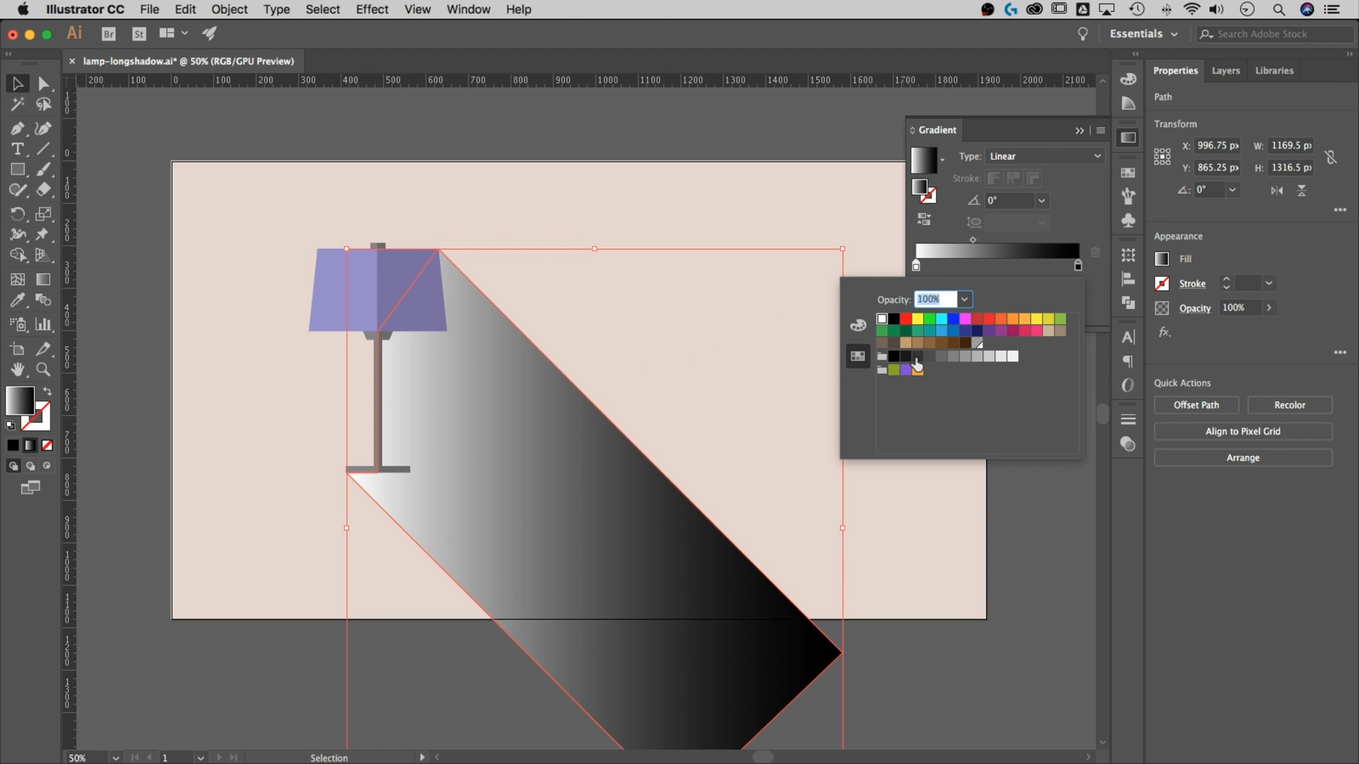
{"action": "left_click", "coordinate": [893, 320]}
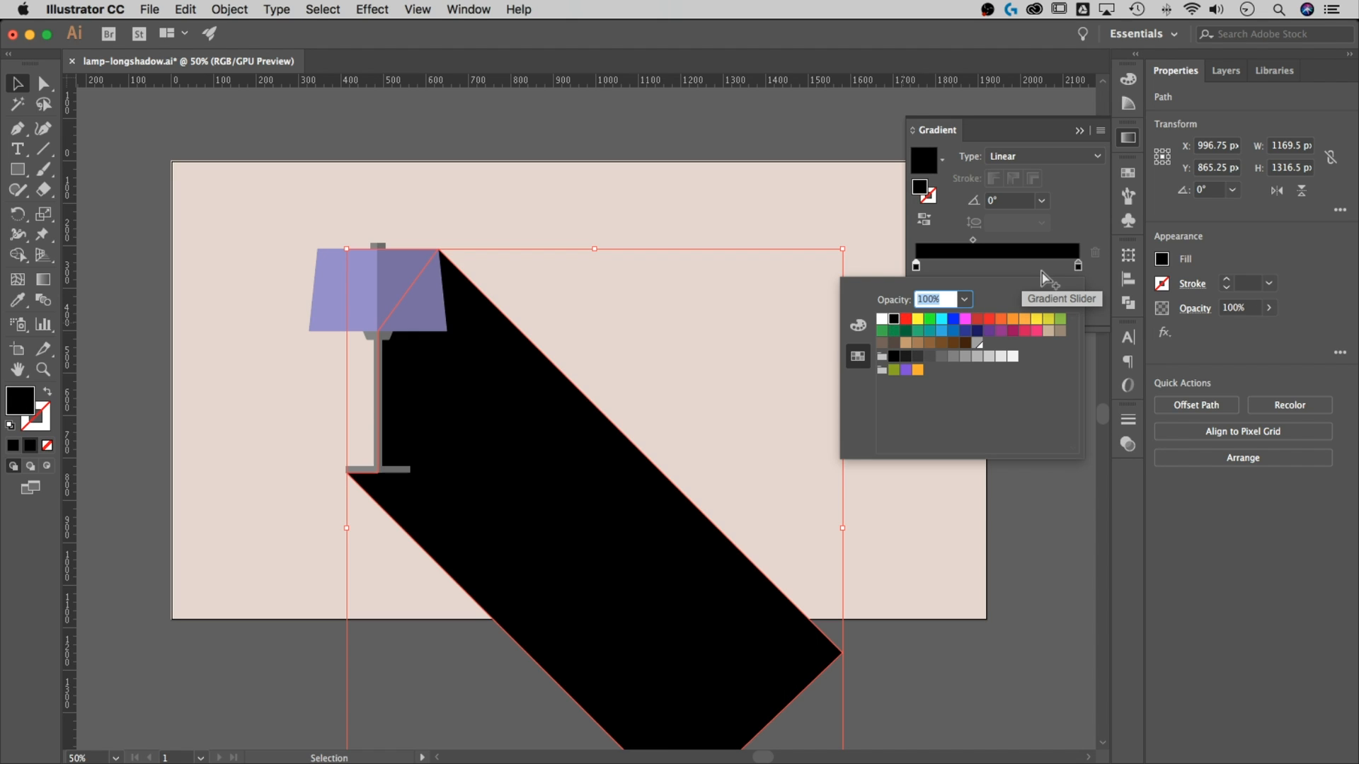
{"action": "left_click", "coordinate": [1077, 267]}
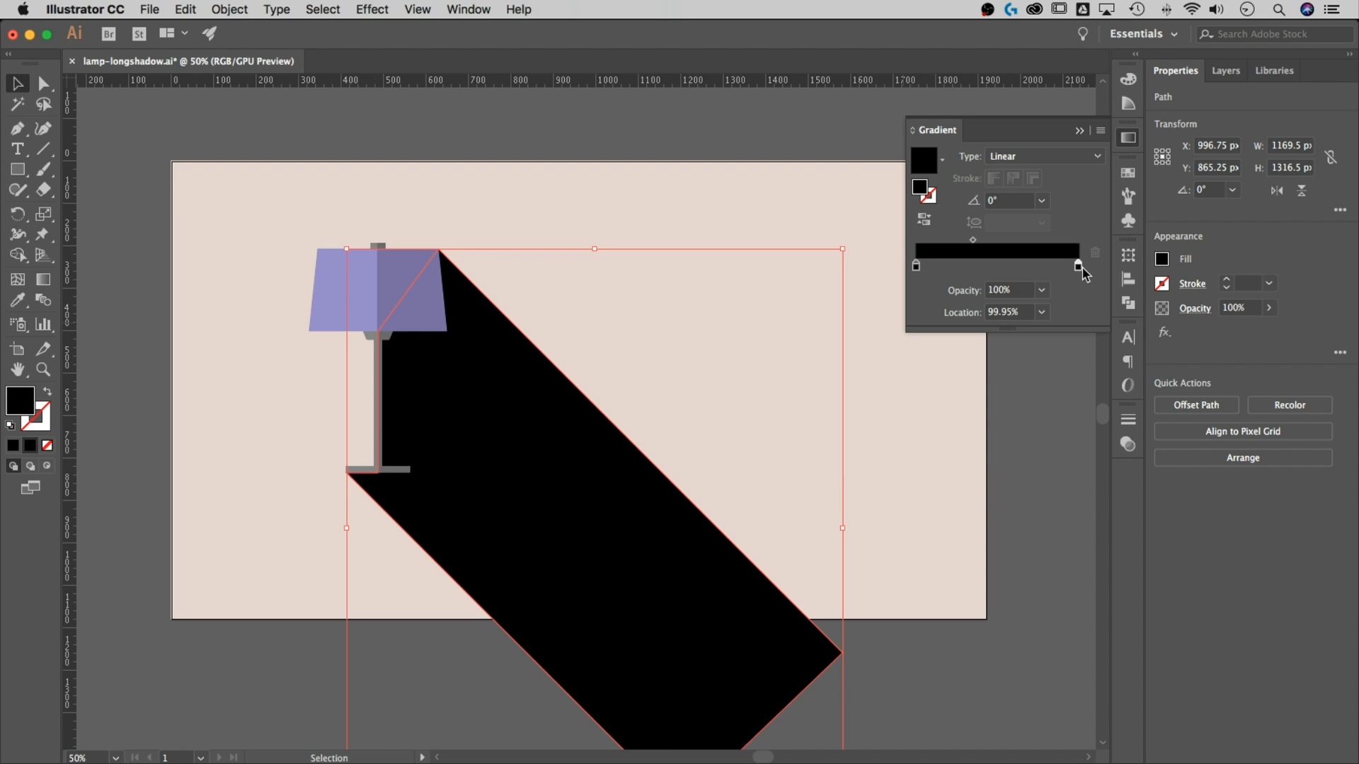
Set the shadow gradient's end stop to 0% opacity and shift its midpoint to about 52%.
{"action": "double_click", "coordinate": [1003, 290]}
{"action": "type", "text": "0"}
{"action": "key", "text": "Return"}
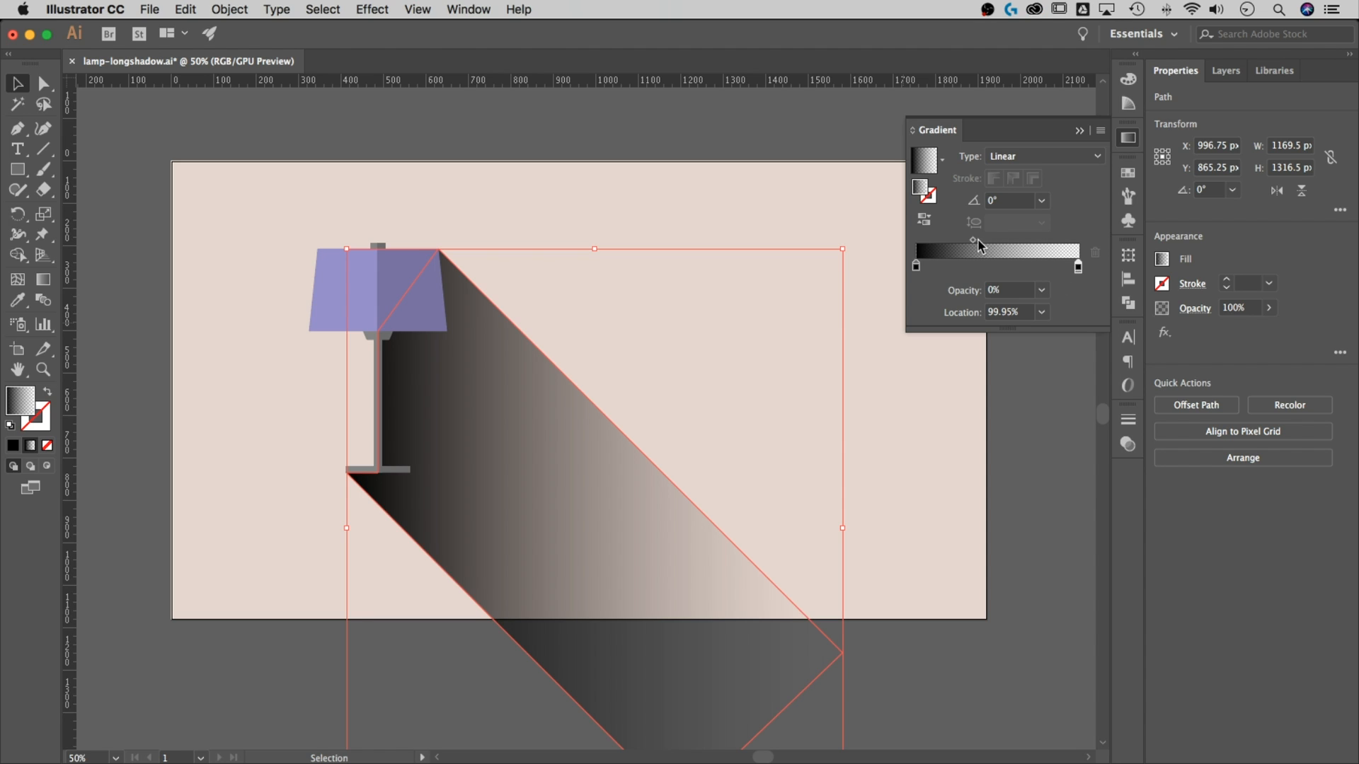
{"action": "left_click", "coordinate": [974, 239]}
{"action": "mouse_move", "coordinate": [974, 240]}
{"action": "left_mouse_down"}
{"action": "mouse_move", "coordinate": [1014, 241]}
{"action": "mouse_move", "coordinate": [978, 237]}
{"action": "mouse_move", "coordinate": [1001, 240]}
{"action": "left_mouse_up"}
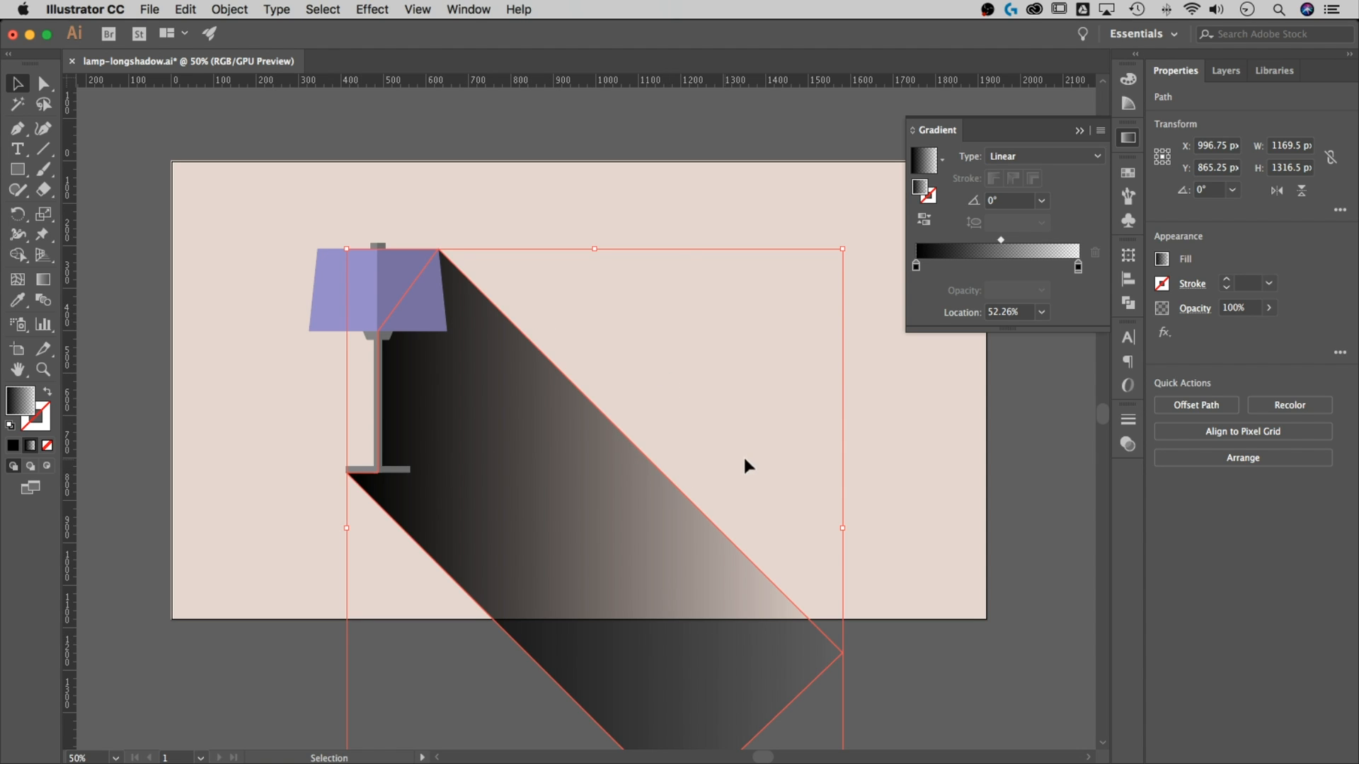
{"action": "left_click", "coordinate": [715, 458]}
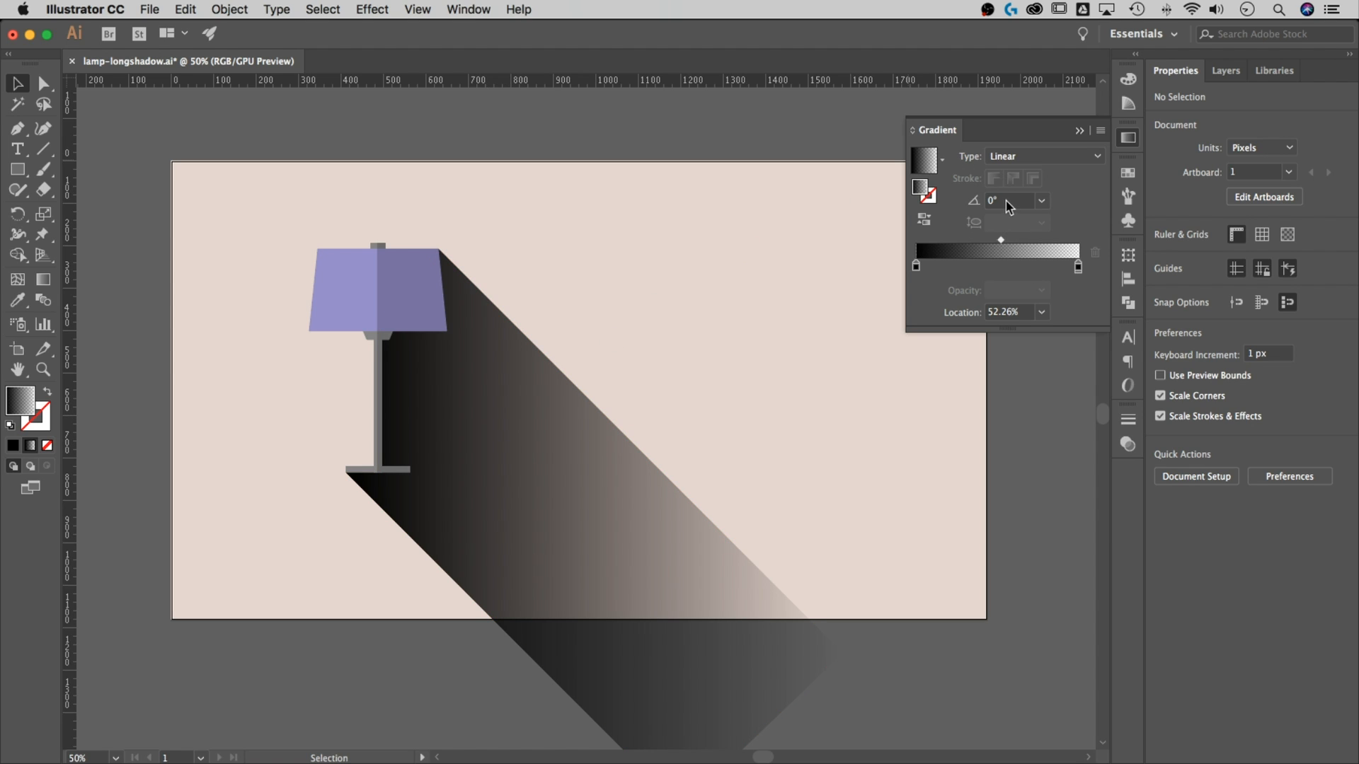
Redirect the shadow's gradient to −45° with the Gradient tool, running from beneath the lampshade to the shadow's far edge.
{"action": "left_click", "coordinate": [498, 433]}
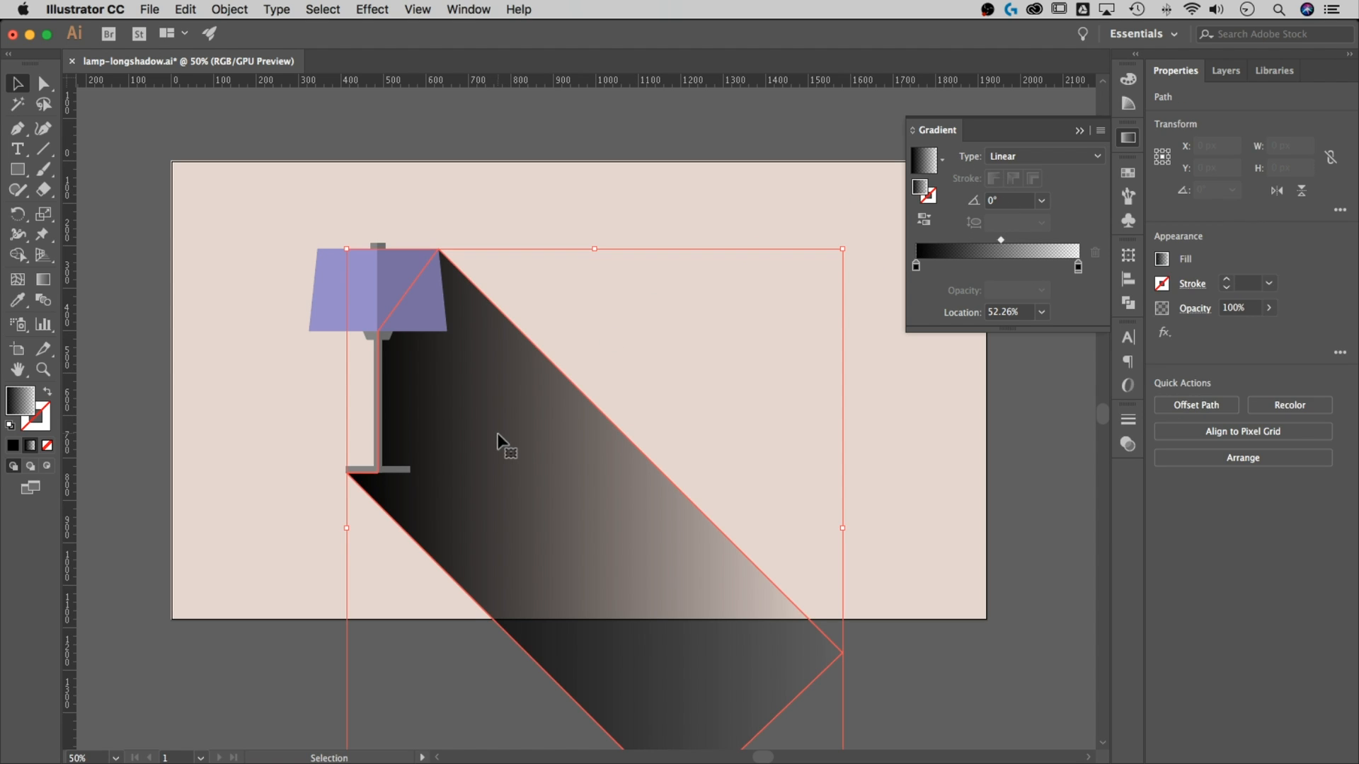
{"action": "left_click", "coordinate": [42, 282]}
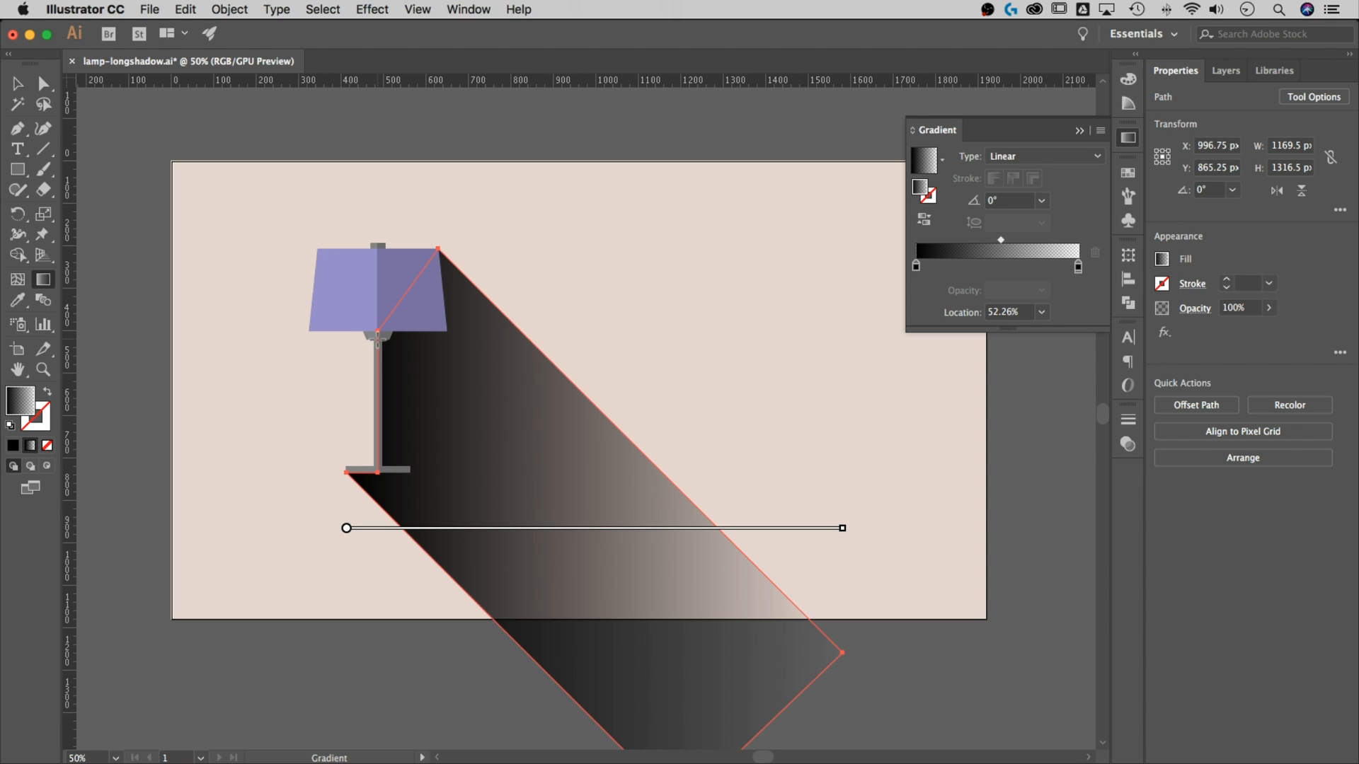
{"action": "mouse_move", "coordinate": [377, 337]}
{"action": "left_mouse_down"}
{"action": "mouse_move", "coordinate": [520, 499]}
{"action": "mouse_move", "coordinate": [694, 629]}
{"action": "left_mouse_up"}
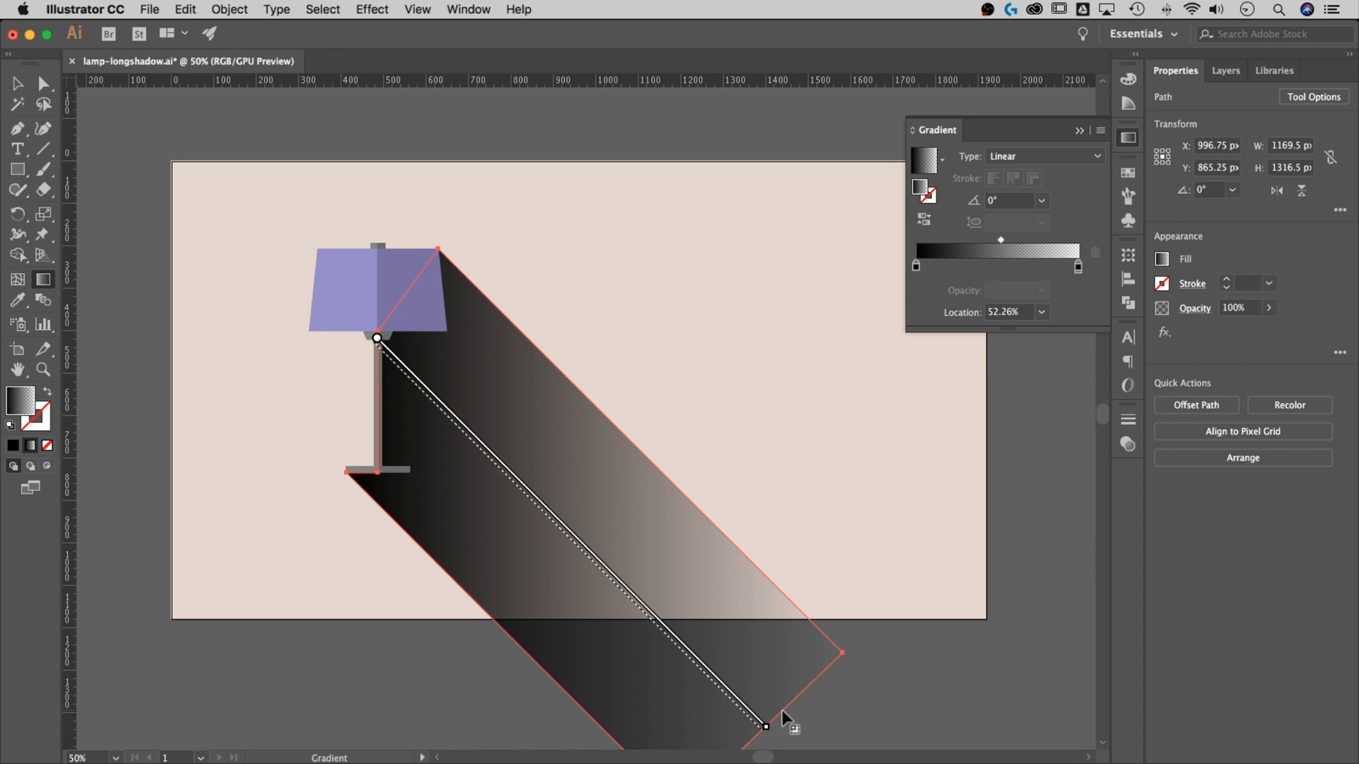
{"action": "left_click_drag", "start_coordinate": [776, 708], "coordinate": [773, 711]}
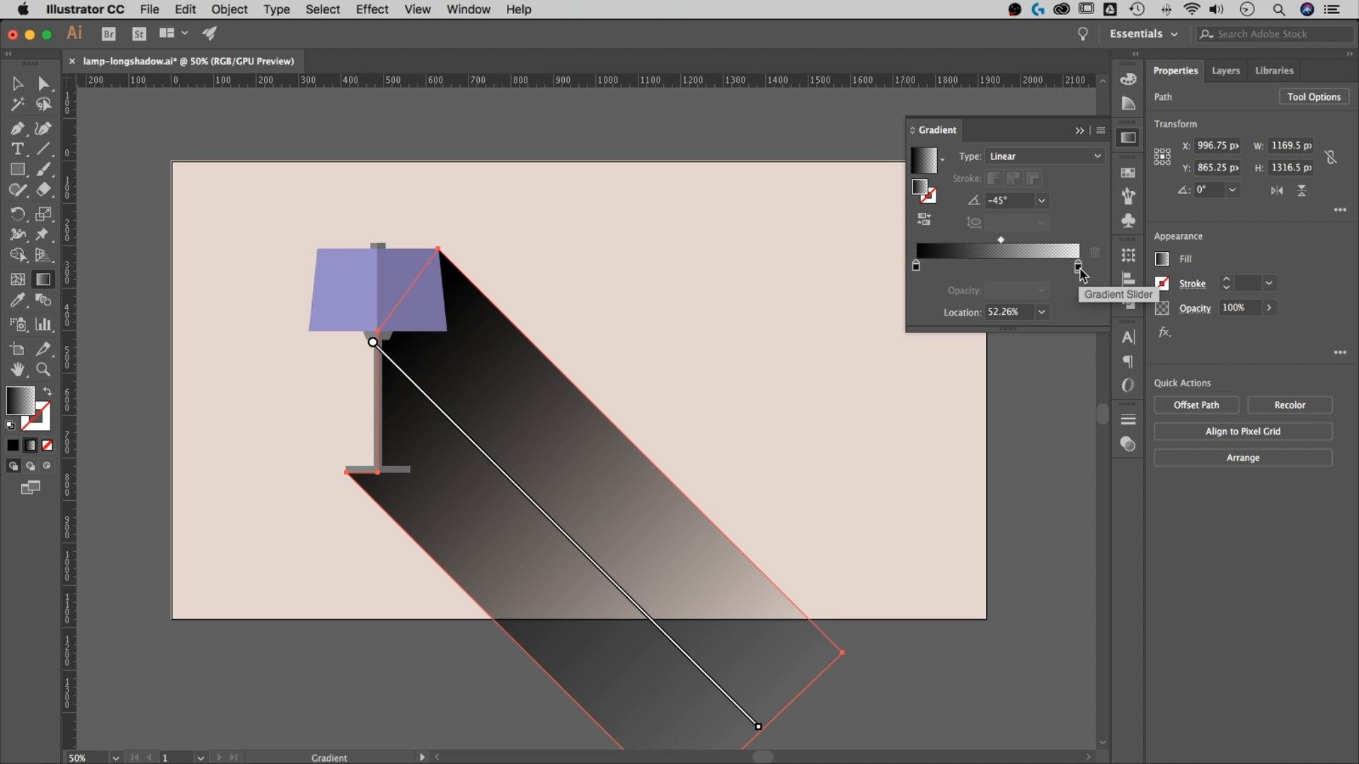
Fine-tune the shadow gradient's midpoint to about 54% and place its end stop at 100% location.
{"action": "left_click_drag", "start_coordinate": [1000, 240], "coordinate": [967, 248]}
{"action": "left_click_drag", "start_coordinate": [987, 241], "coordinate": [1004, 239]}
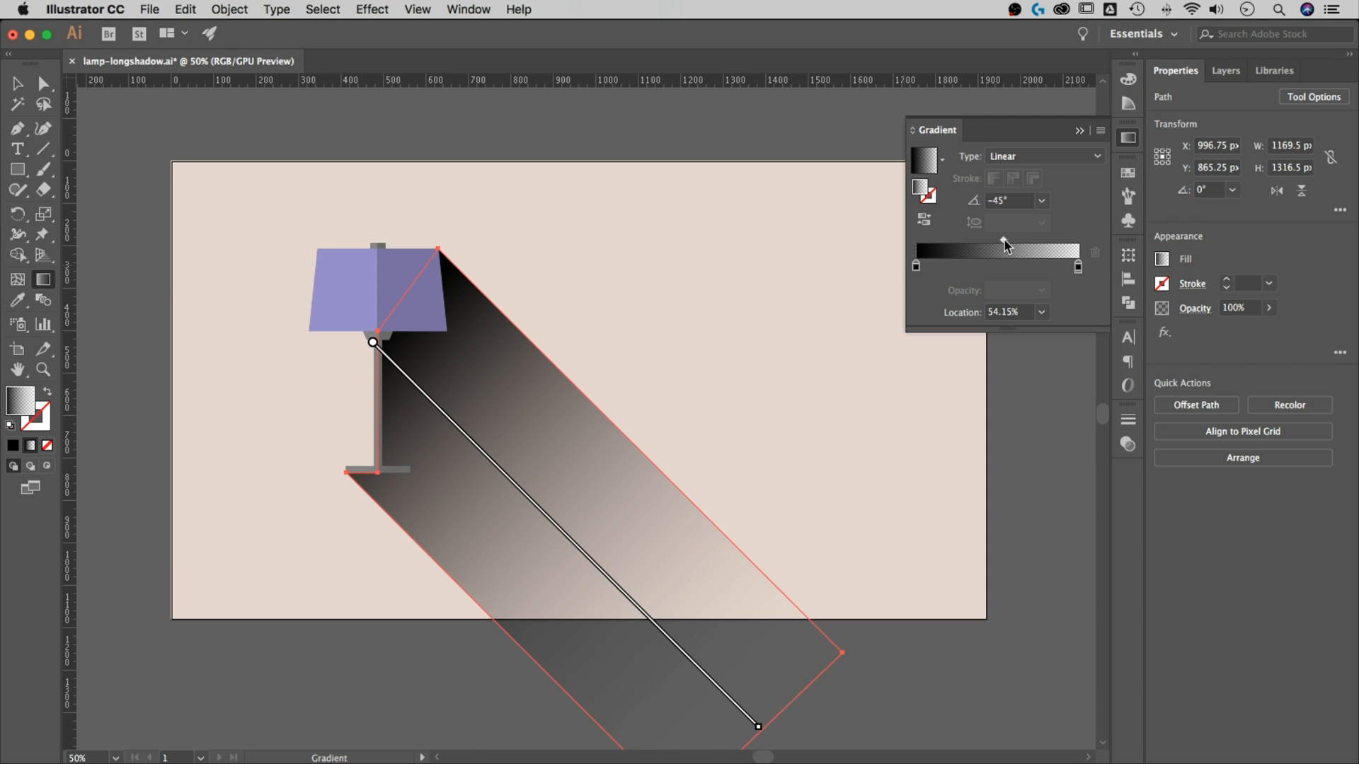
{"action": "left_click_drag", "start_coordinate": [1078, 268], "coordinate": [1039, 270]}
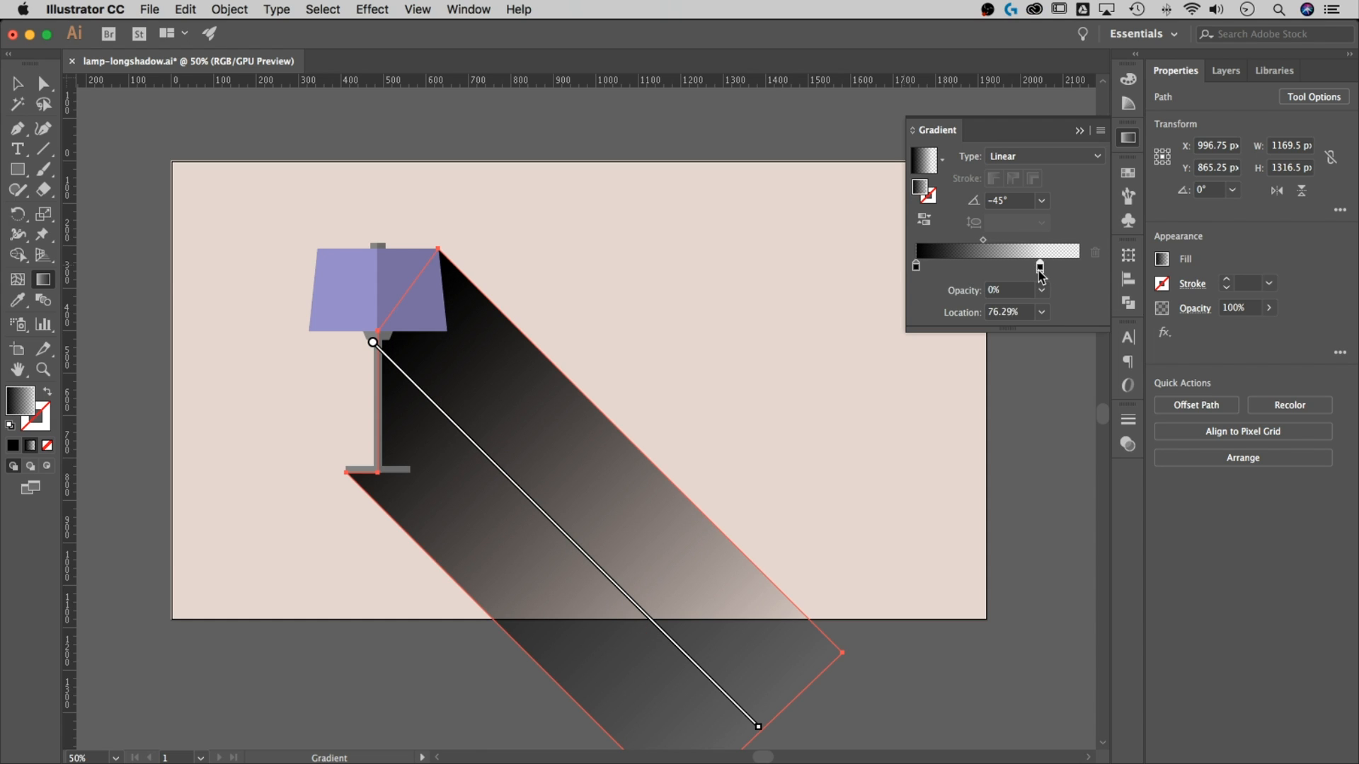
{"action": "left_click_drag", "start_coordinate": [1039, 270], "coordinate": [1078, 267]}
{"action": "left_click", "coordinate": [17, 83]}
{"action": "left_click", "coordinate": [964, 591]}
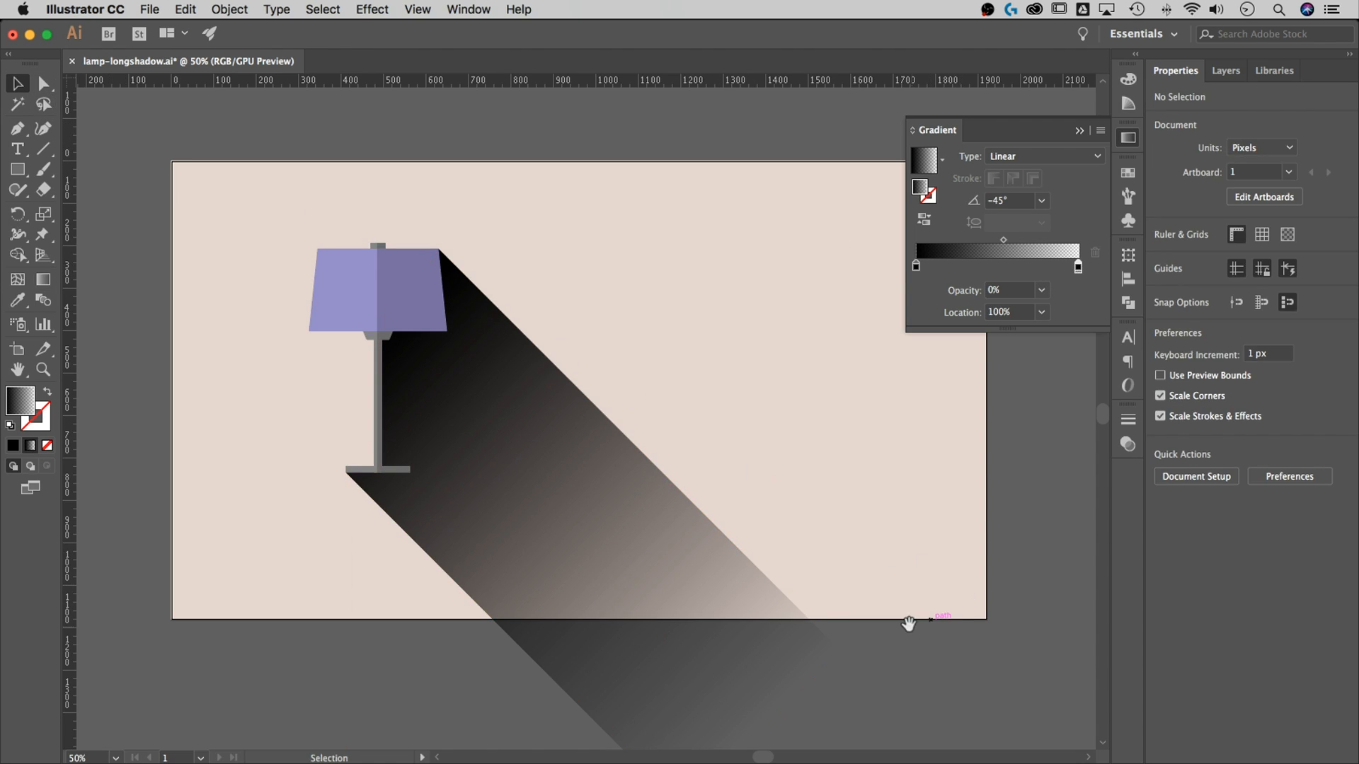
Shorten the shadow diagonally toward the lamp by moving its two far anchor points, making the shape about 703.5 by 850.5 px.
{"action": "left_click_drag", "start_coordinate": [907, 621], "coordinate": [897, 573]}
{"action": "left_click_drag", "start_coordinate": [826, 658], "coordinate": [819, 601]}
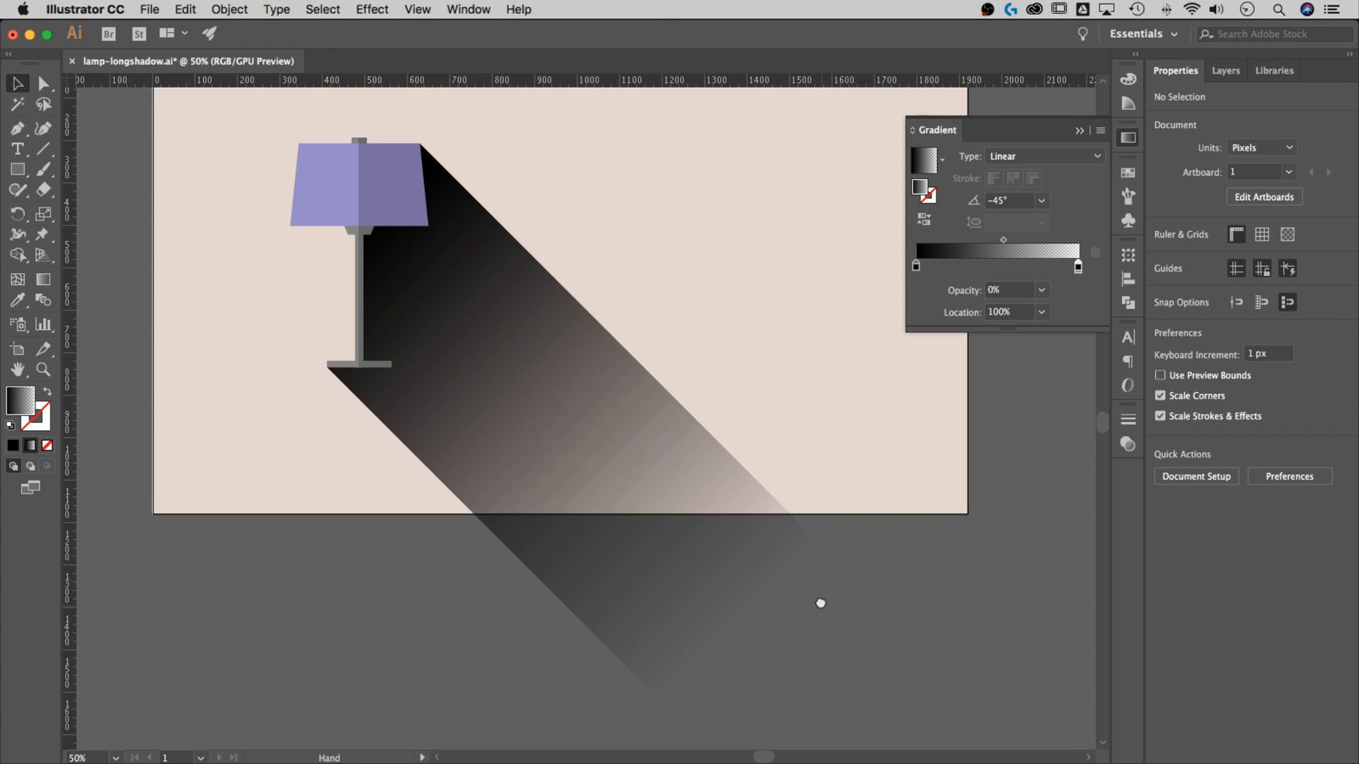
{"action": "key", "text": "a"}
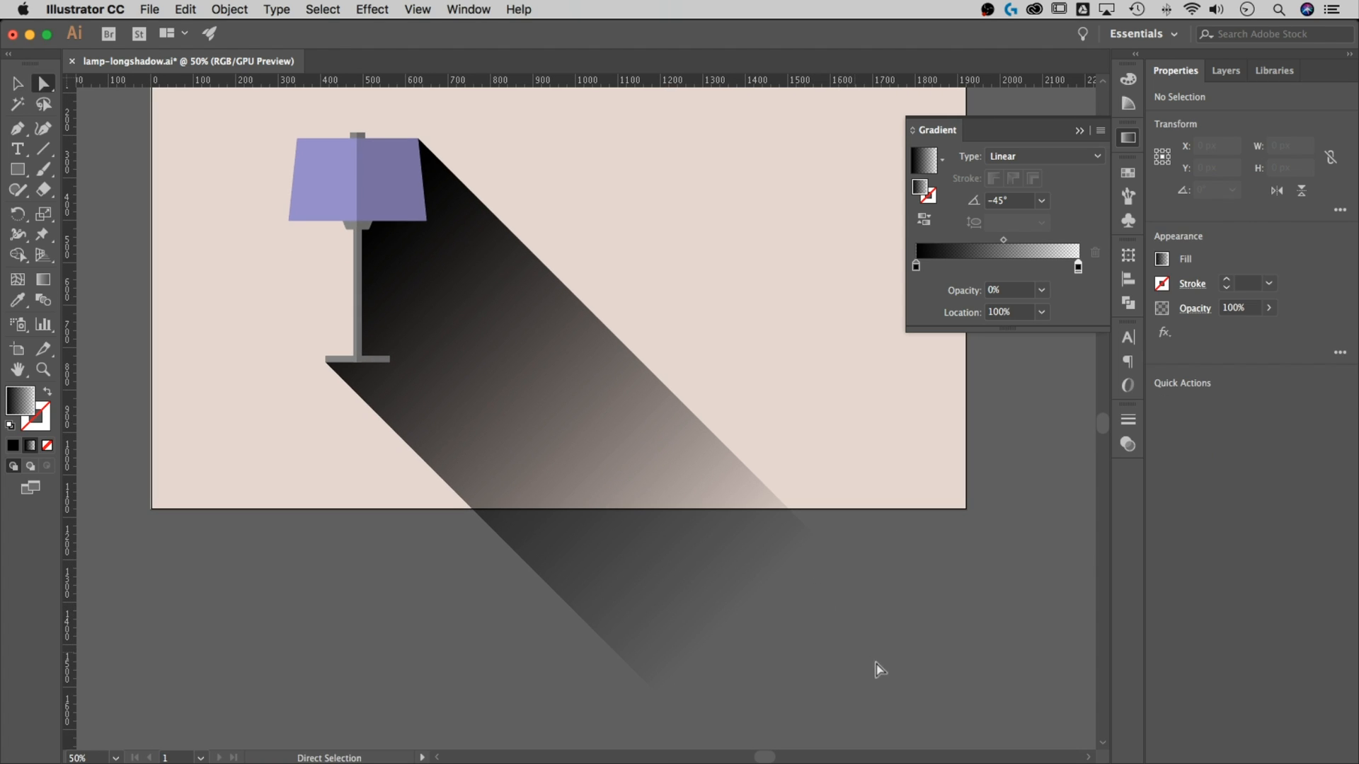
{"action": "left_click", "coordinate": [577, 473]}
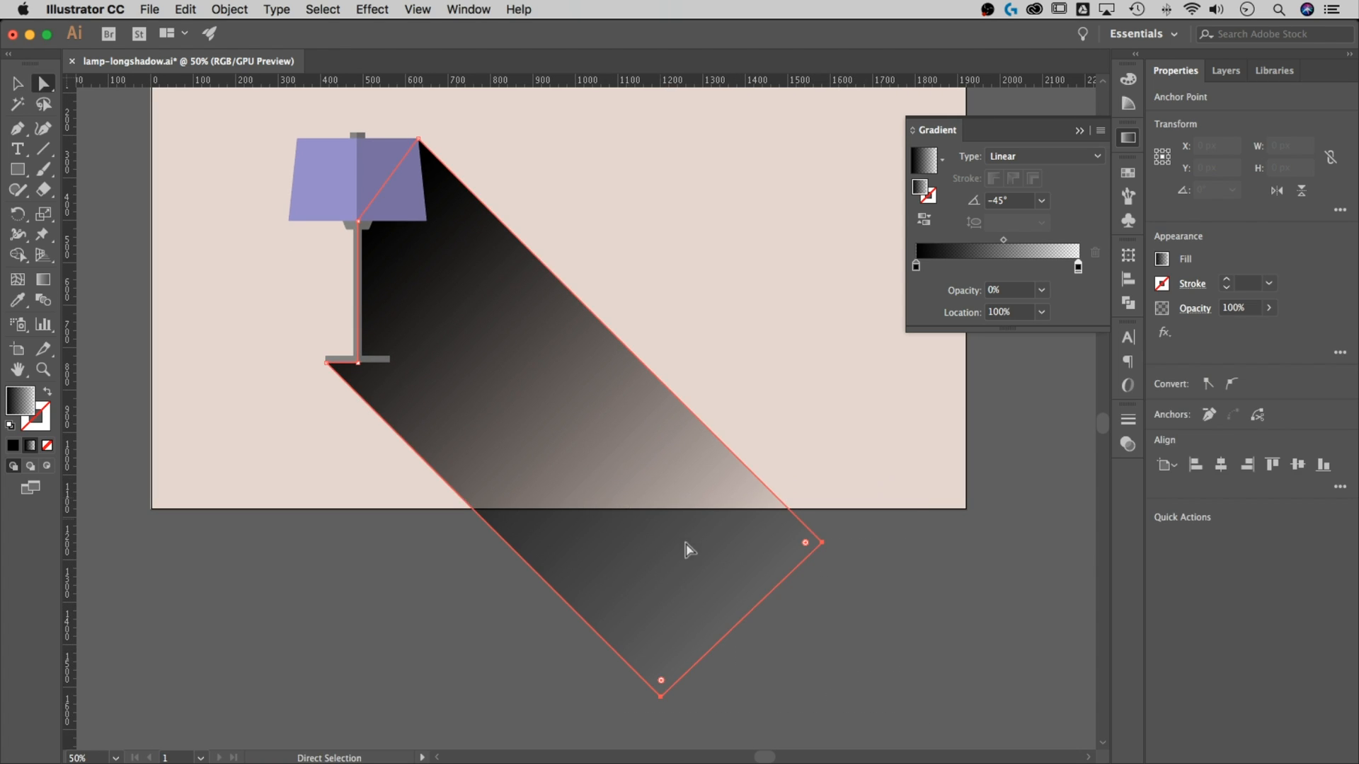
{"action": "left_click_drag", "start_coordinate": [735, 626], "coordinate": [548, 418]}
{"action": "left_click_drag", "start_coordinate": [596, 353], "coordinate": [655, 422]}
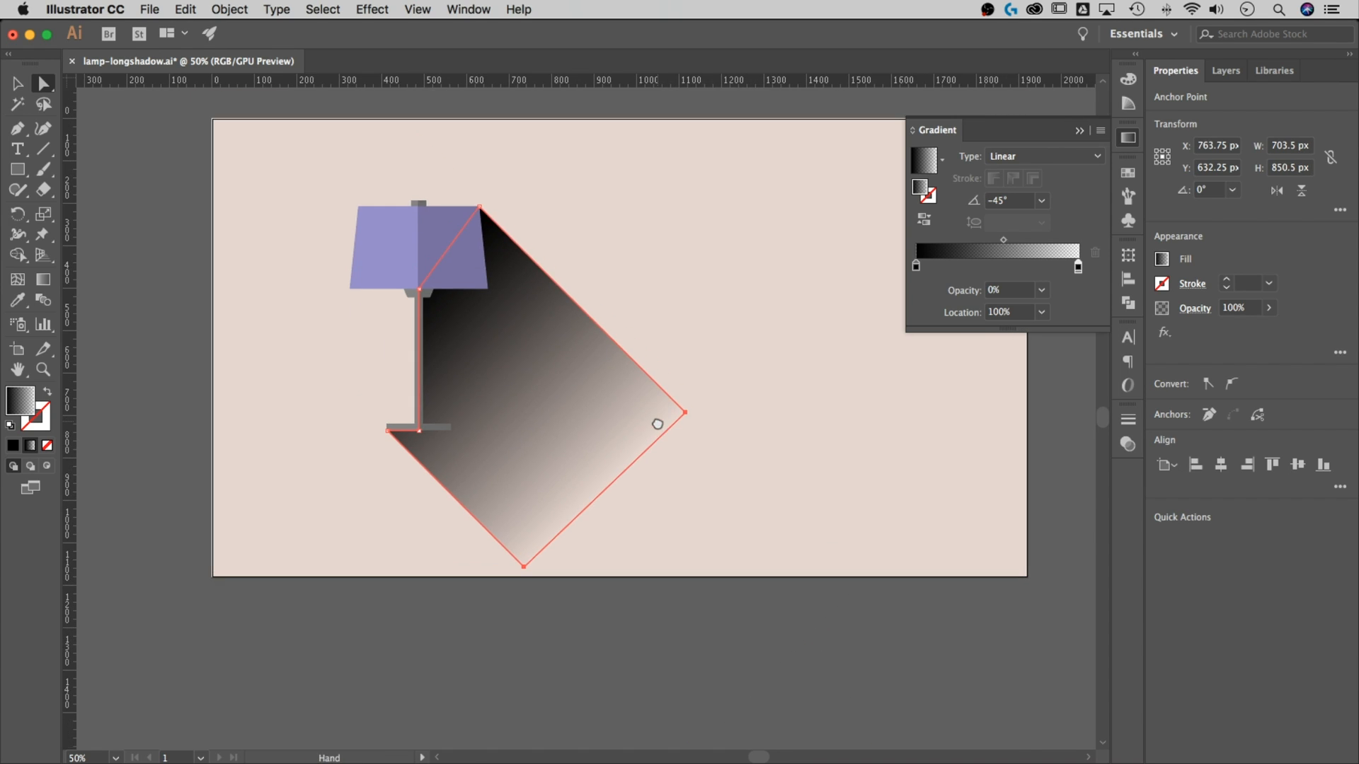
{"action": "left_click", "coordinate": [800, 304]}
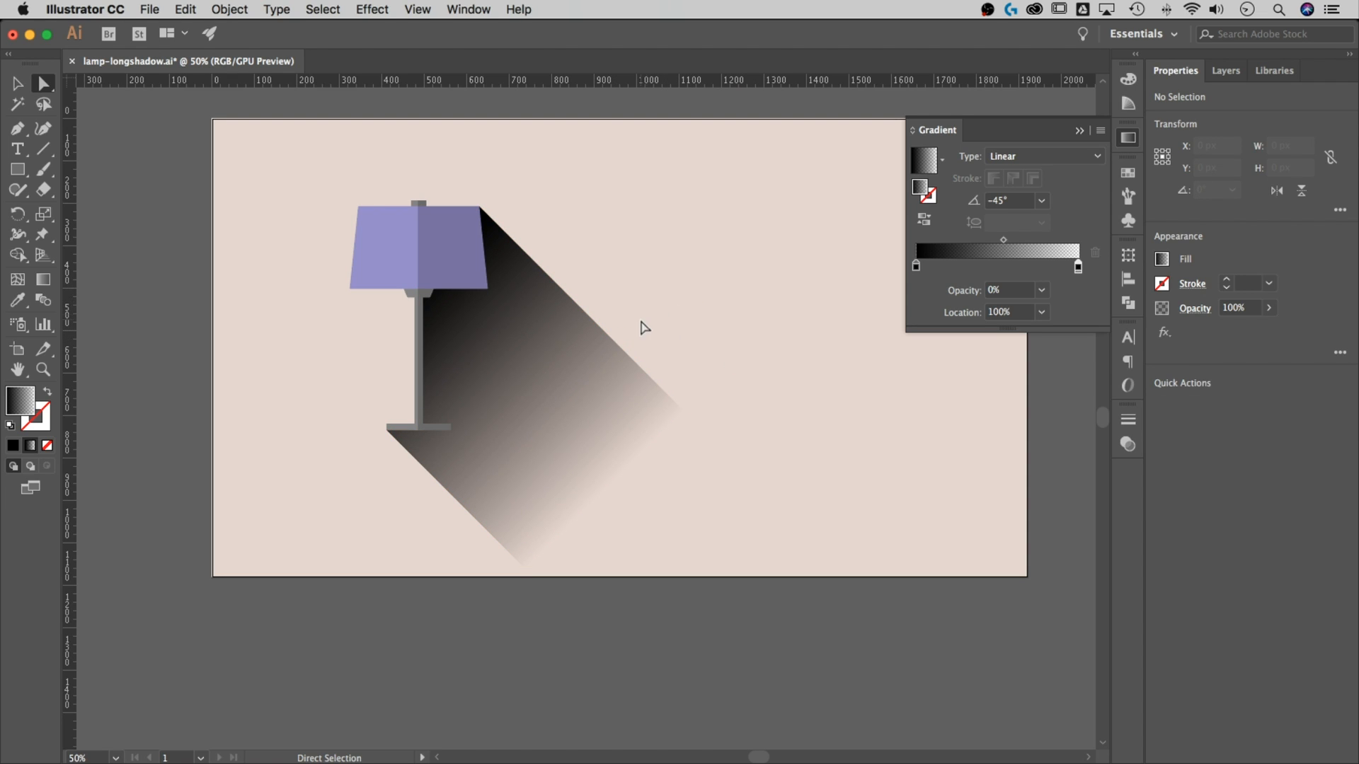
Set the whole shadow shape's opacity to 20%.
{"action": "left_click", "coordinate": [17, 83]}
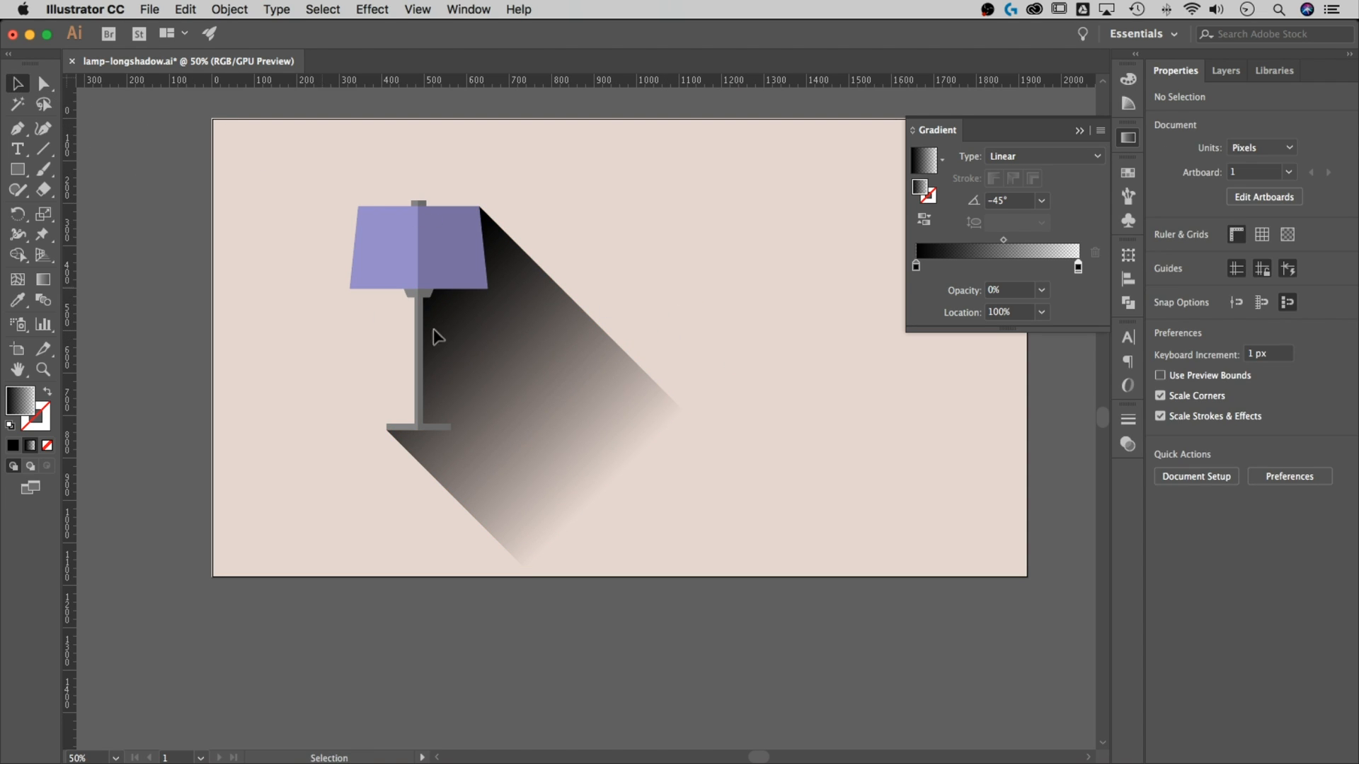
{"action": "left_click", "coordinate": [524, 364]}
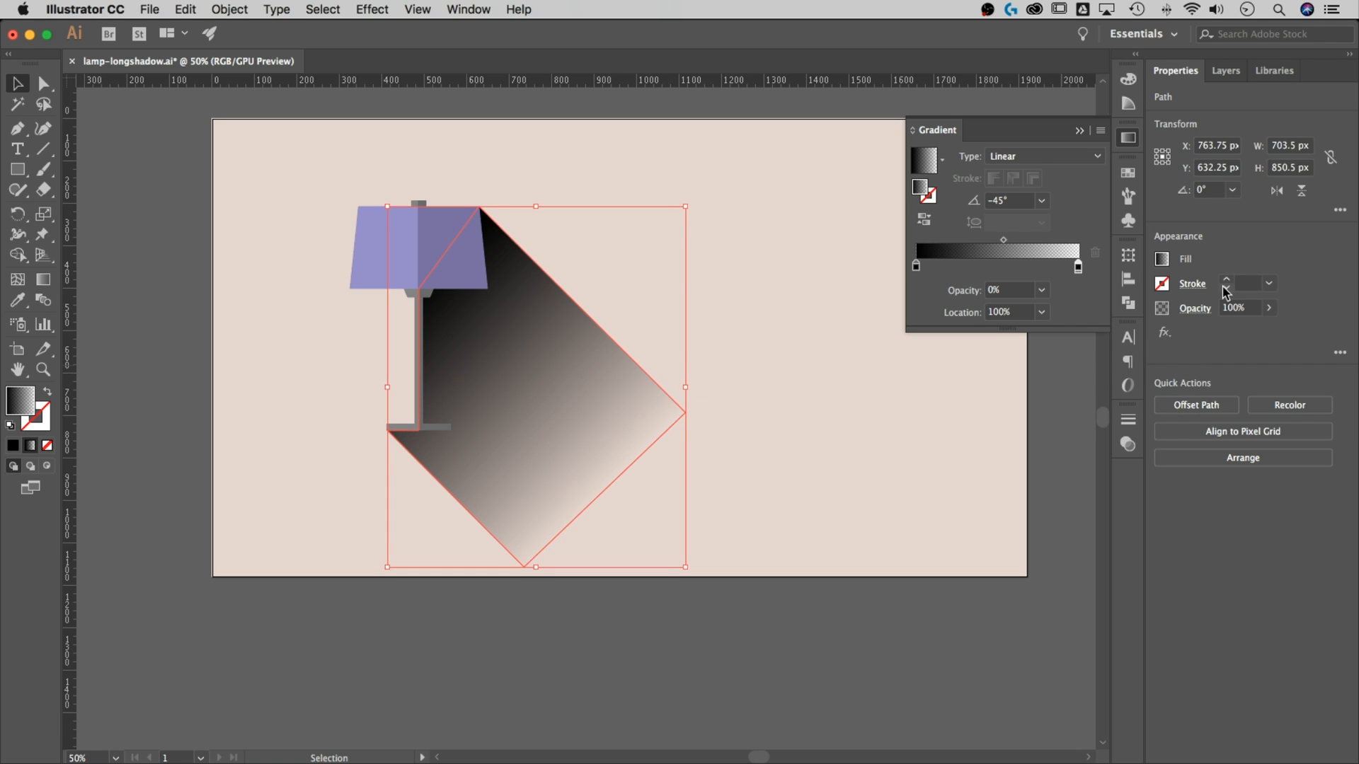
{"action": "left_click", "coordinate": [1250, 311]}
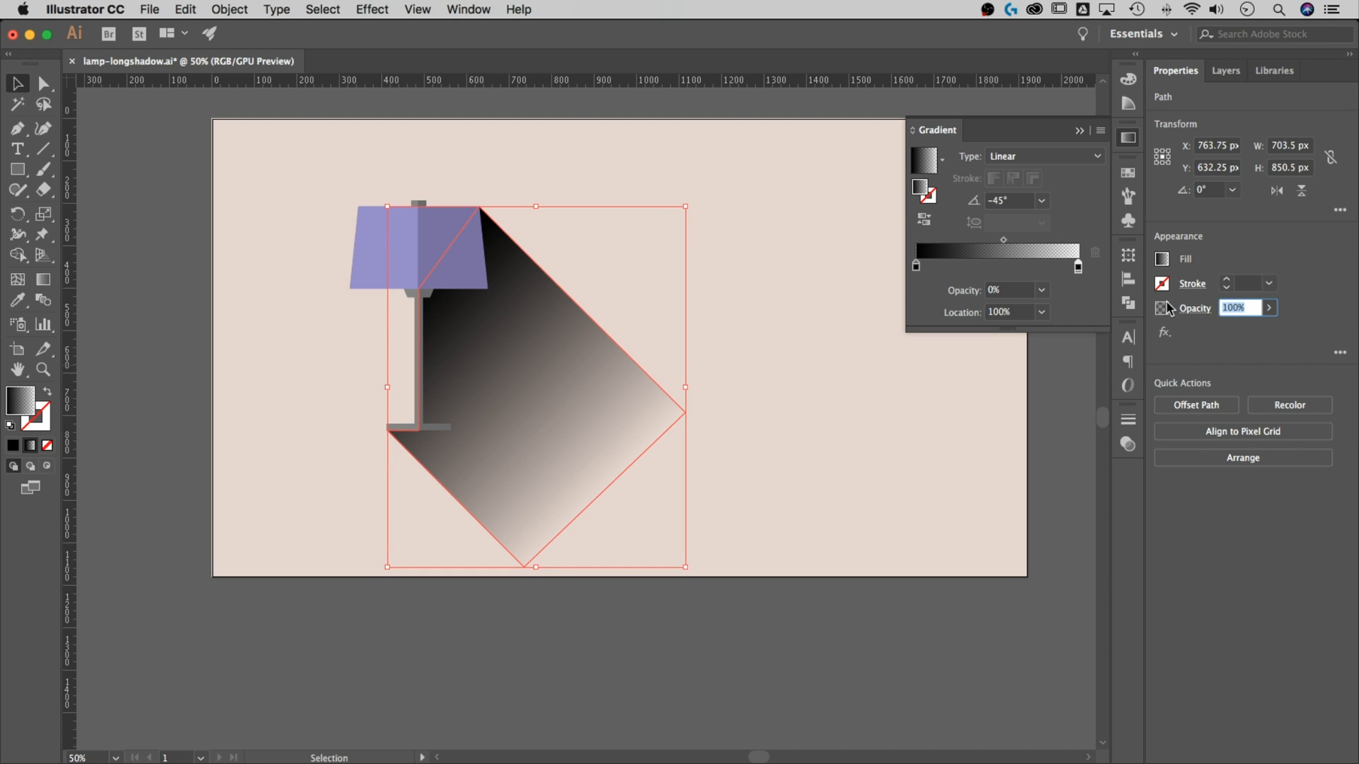
{"action": "type", "text": "20"}
{"action": "key", "text": "Return"}
{"action": "left_click", "coordinate": [910, 468]}
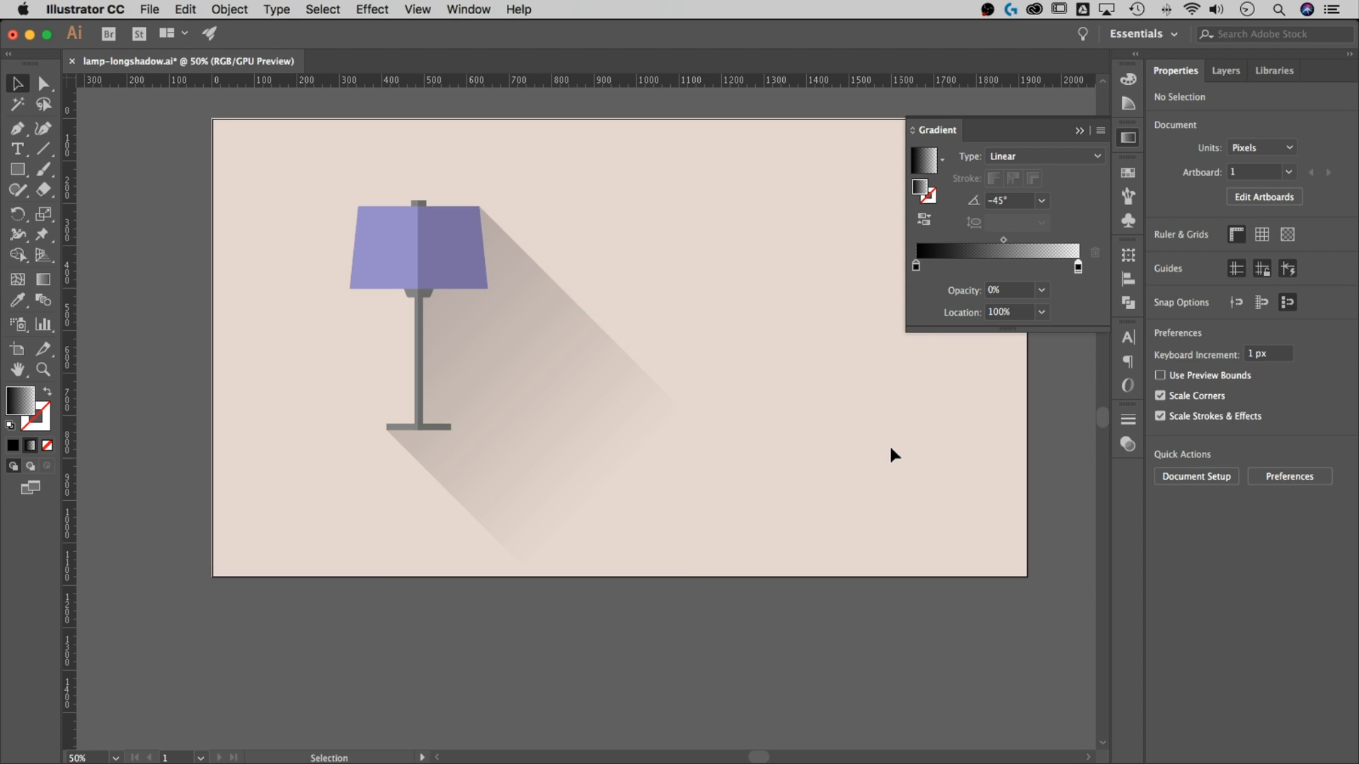
Try to select the lamp together with its shadow and move them up and left, and undo the move.
{"action": "scroll", "coordinate": [786, 397], "scroll_direction": "up", "scroll_amount": 2}
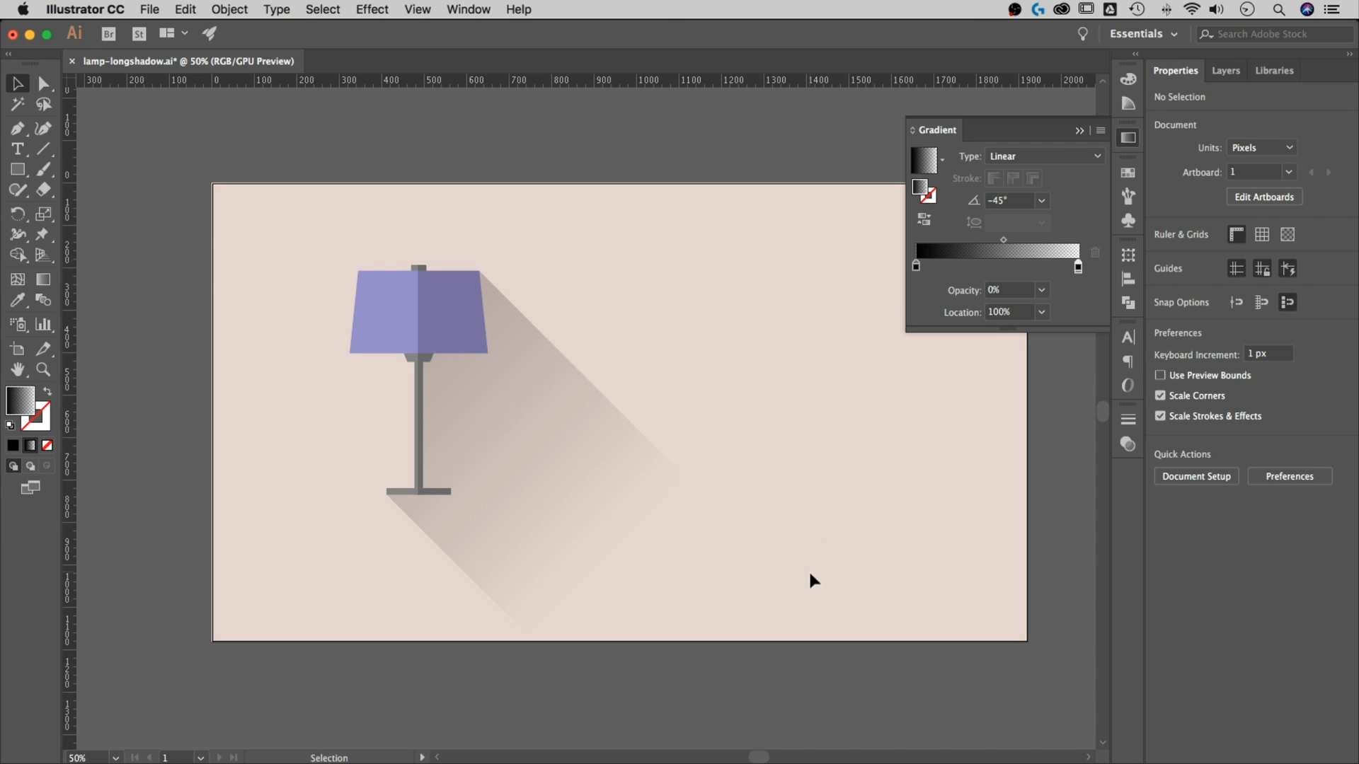
{"action": "left_click_drag", "start_coordinate": [802, 580], "coordinate": [358, 249]}
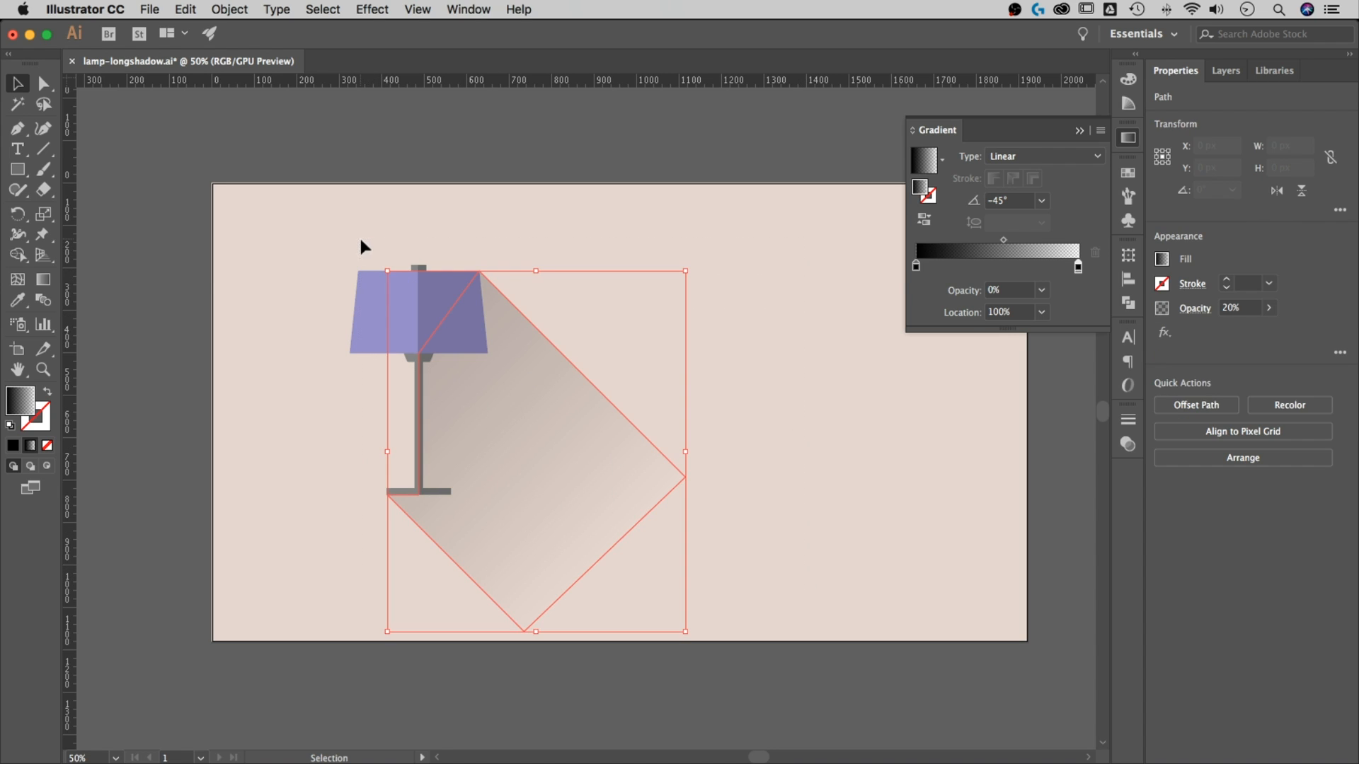
{"action": "left_click_drag", "start_coordinate": [457, 321], "coordinate": [396, 297]}
{"action": "key", "text": "super+z"}
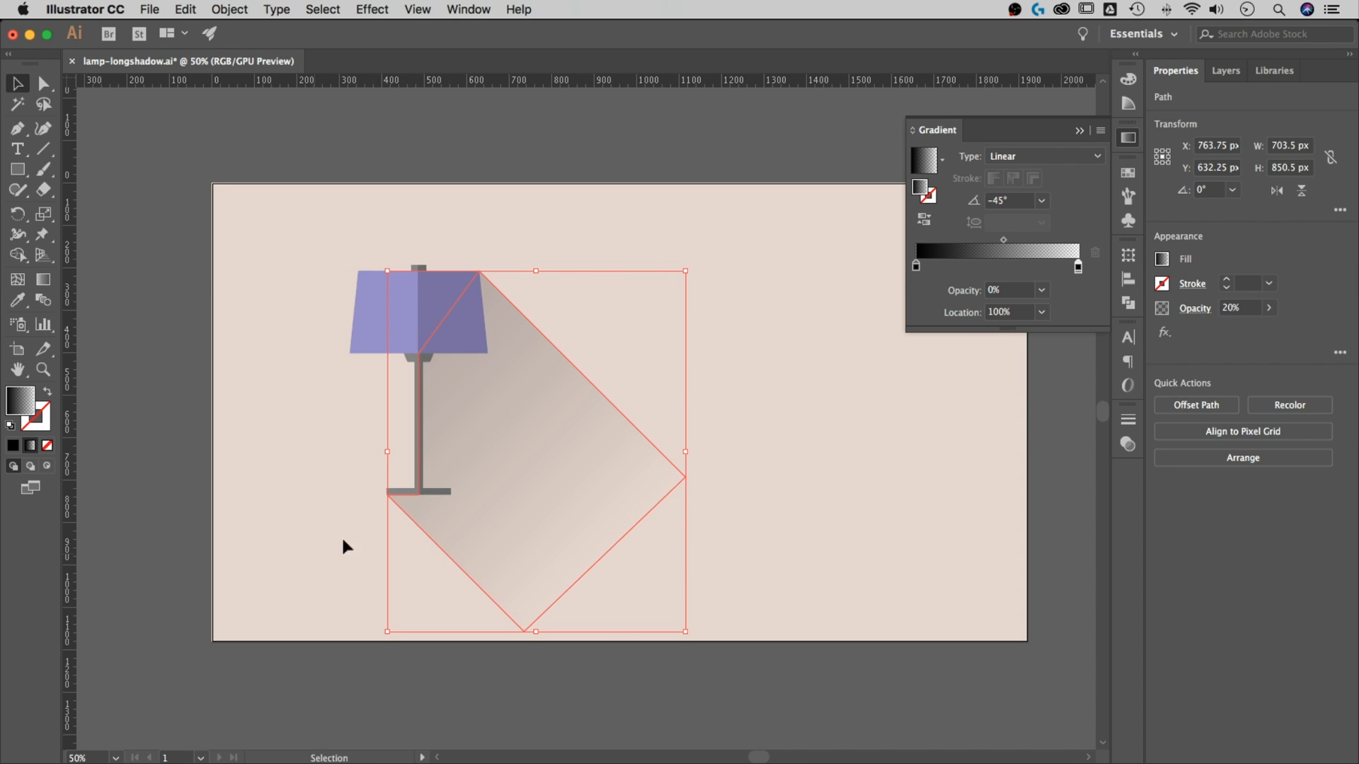
{"action": "left_click", "coordinate": [511, 206]}
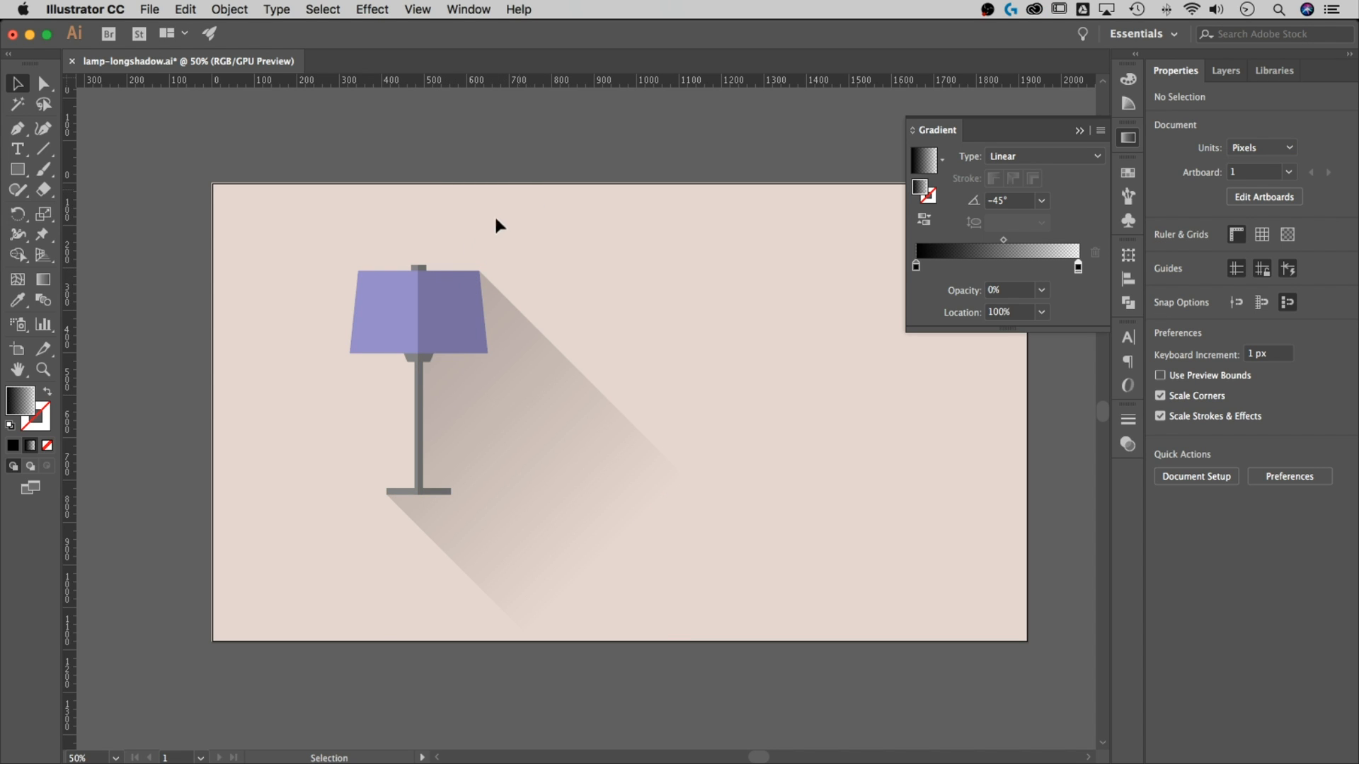
Unlock all objects in the artwork and lock only the background rectangle again.
{"action": "key", "text": "a"}
{"action": "key", "text": "super+a"}
{"action": "key", "text": "v"}
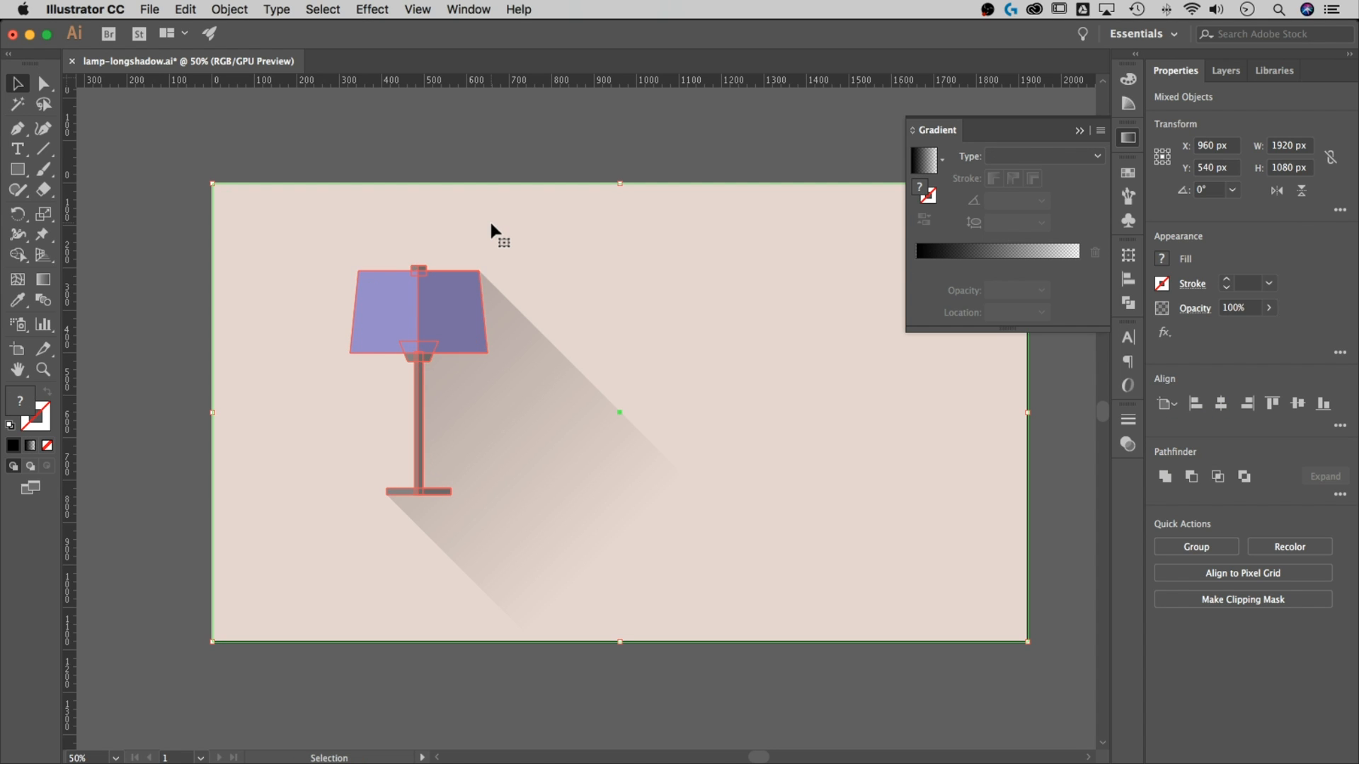
{"action": "left_click", "coordinate": [608, 145]}
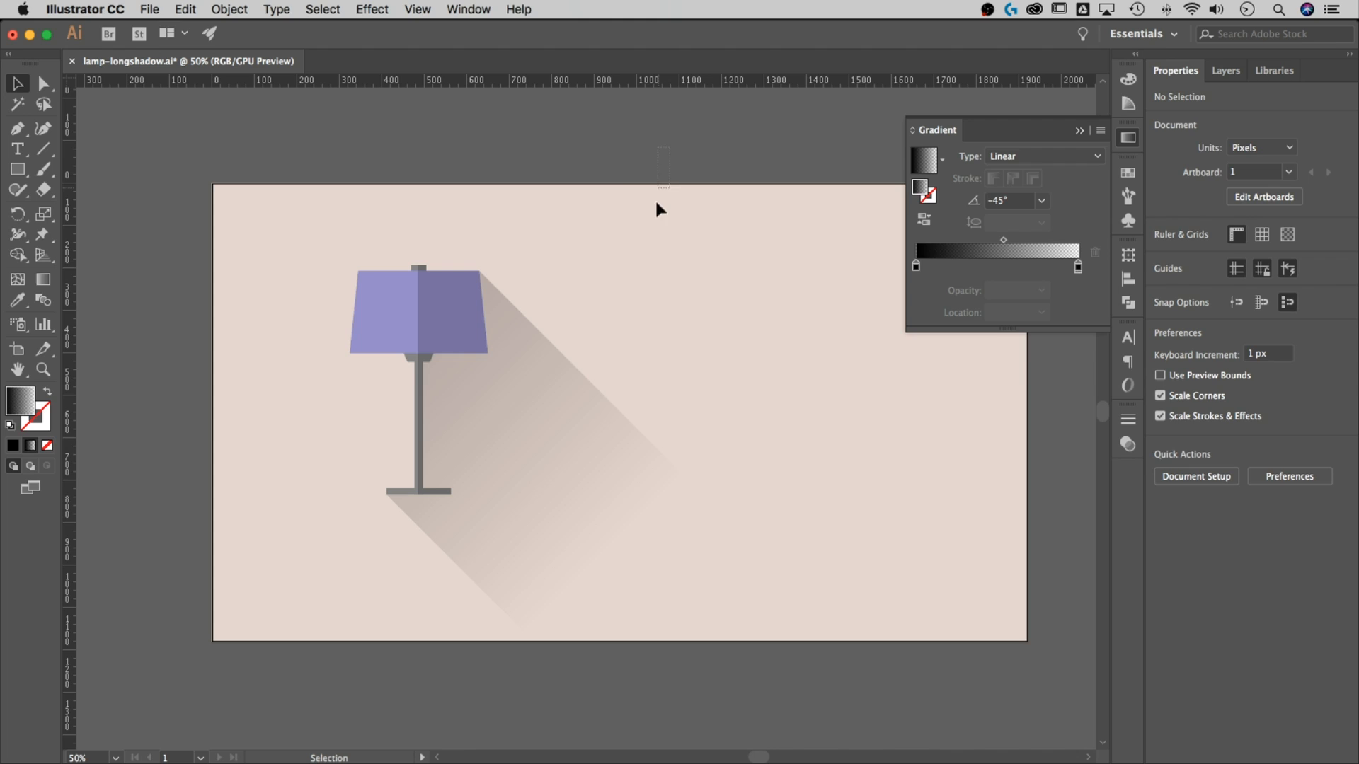
{"action": "left_click", "coordinate": [650, 223]}
{"action": "key", "text": "super+shift+a"}
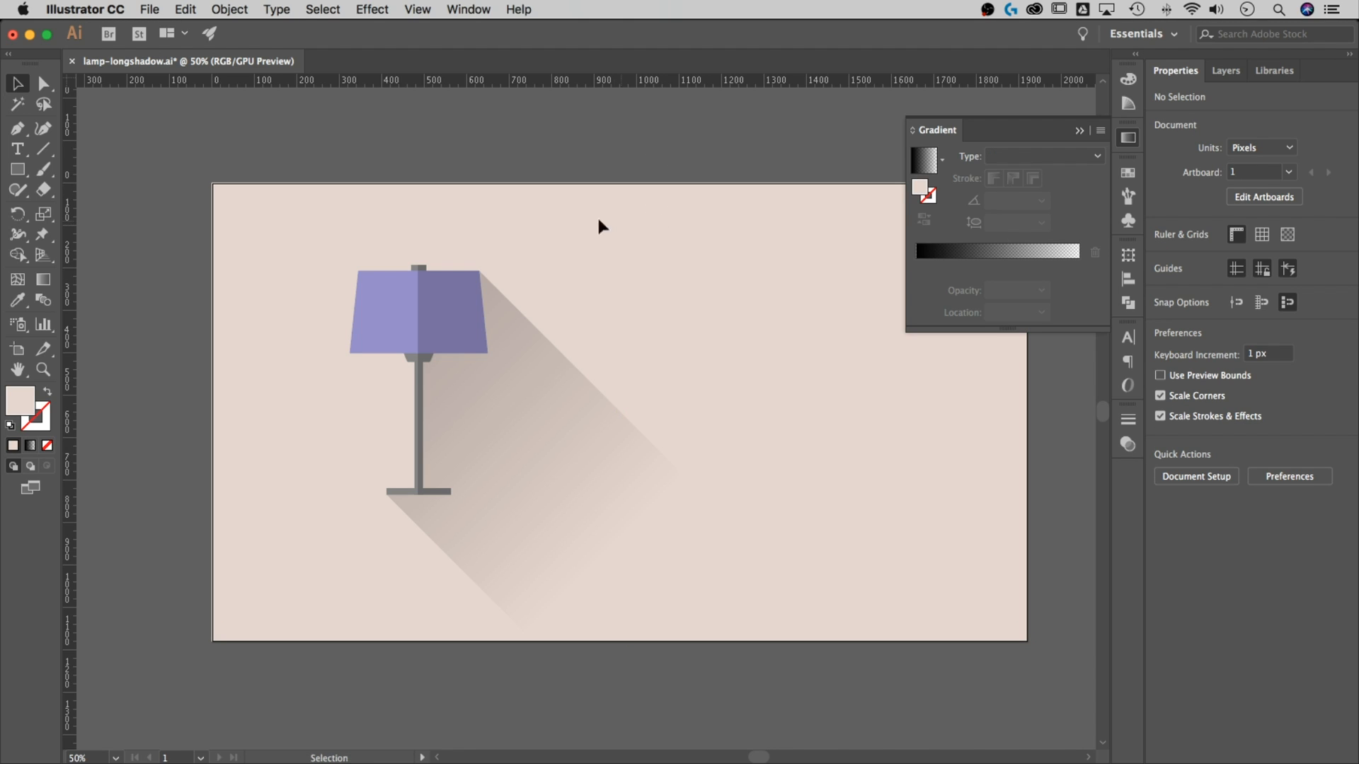
{"action": "left_click", "coordinate": [448, 294]}
{"action": "left_click", "coordinate": [227, 9]}
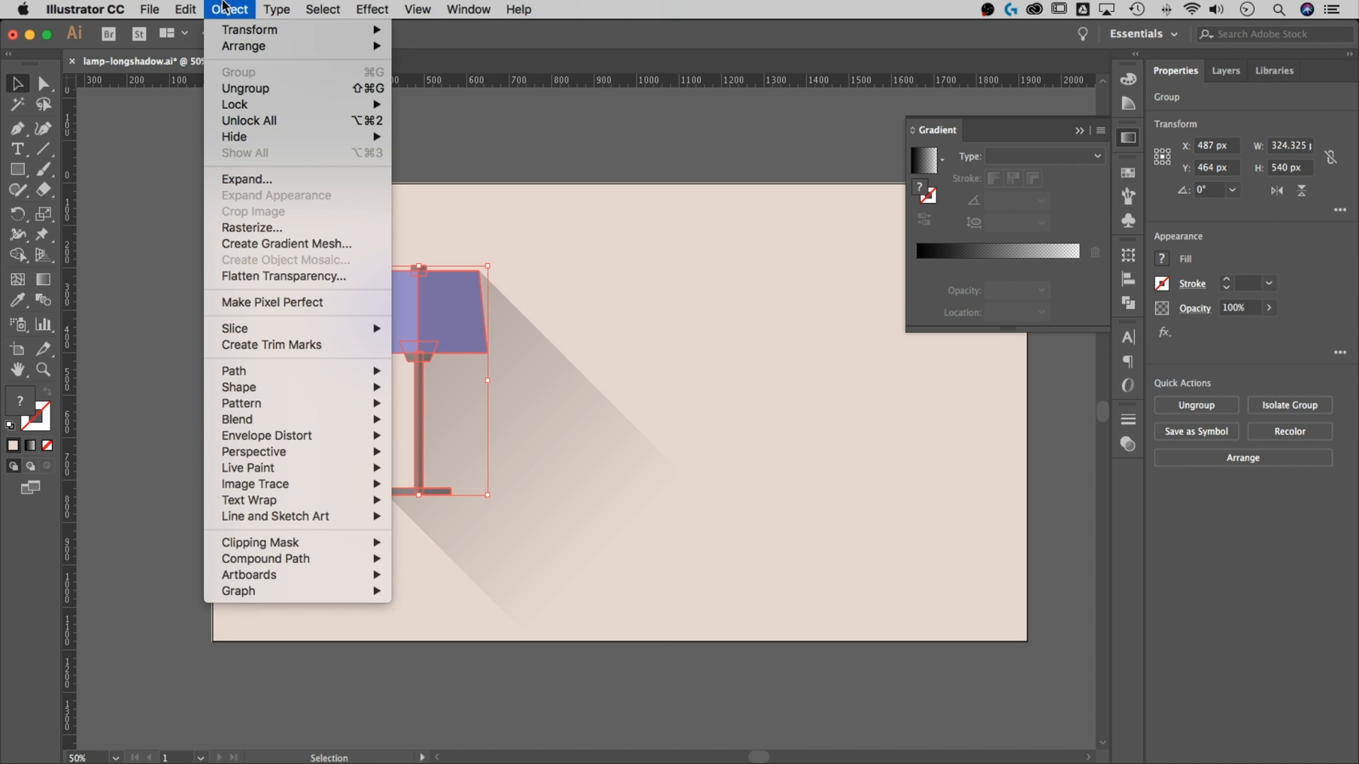
{"action": "mouse_move", "coordinate": [236, 104]}
{"action": "left_click", "coordinate": [583, 133]}
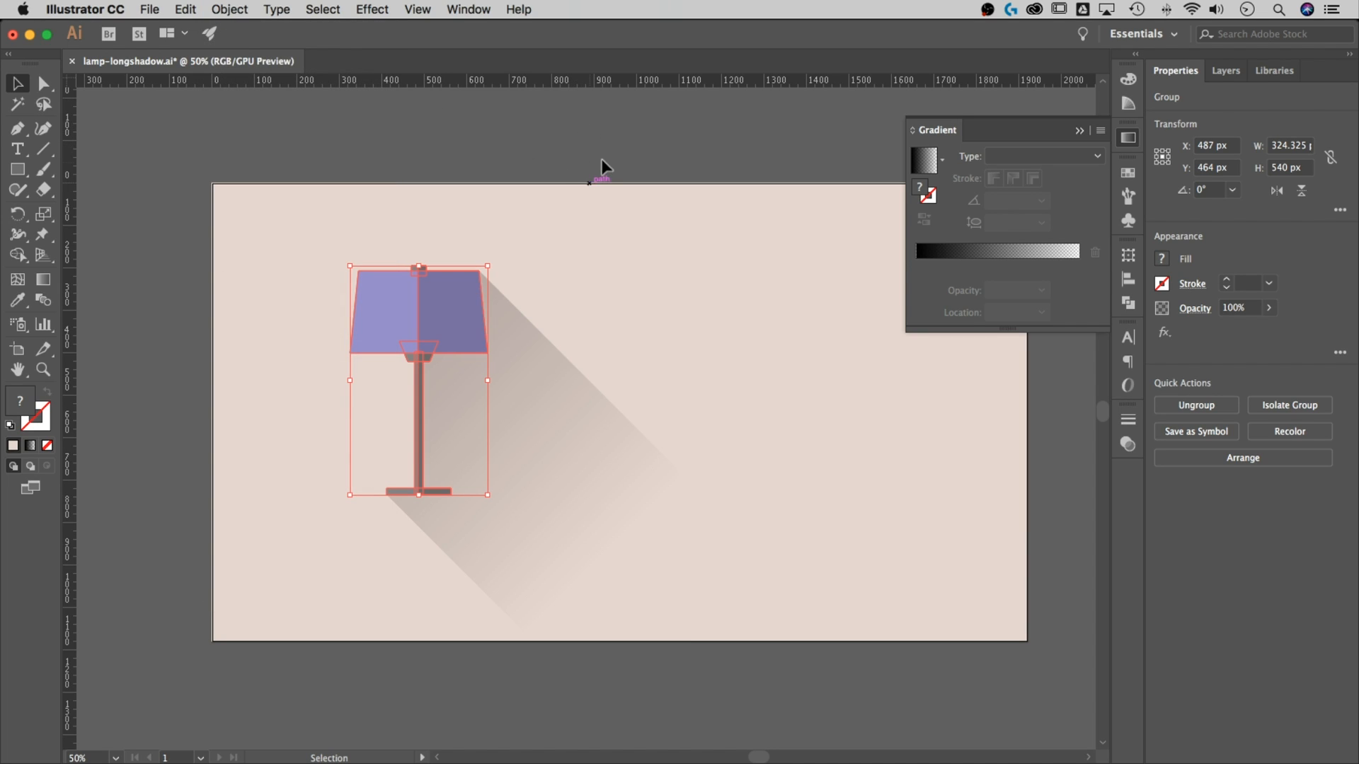
Select the lamp and its shadow and move them together about 104 px left and 60 px up.
{"action": "left_click_drag", "start_coordinate": [598, 155], "coordinate": [384, 496]}
{"action": "left_click_drag", "start_coordinate": [327, 547], "coordinate": [327, 546]}
{"action": "left_click_drag", "start_coordinate": [443, 301], "coordinate": [402, 266]}
{"action": "left_click", "coordinate": [482, 152]}
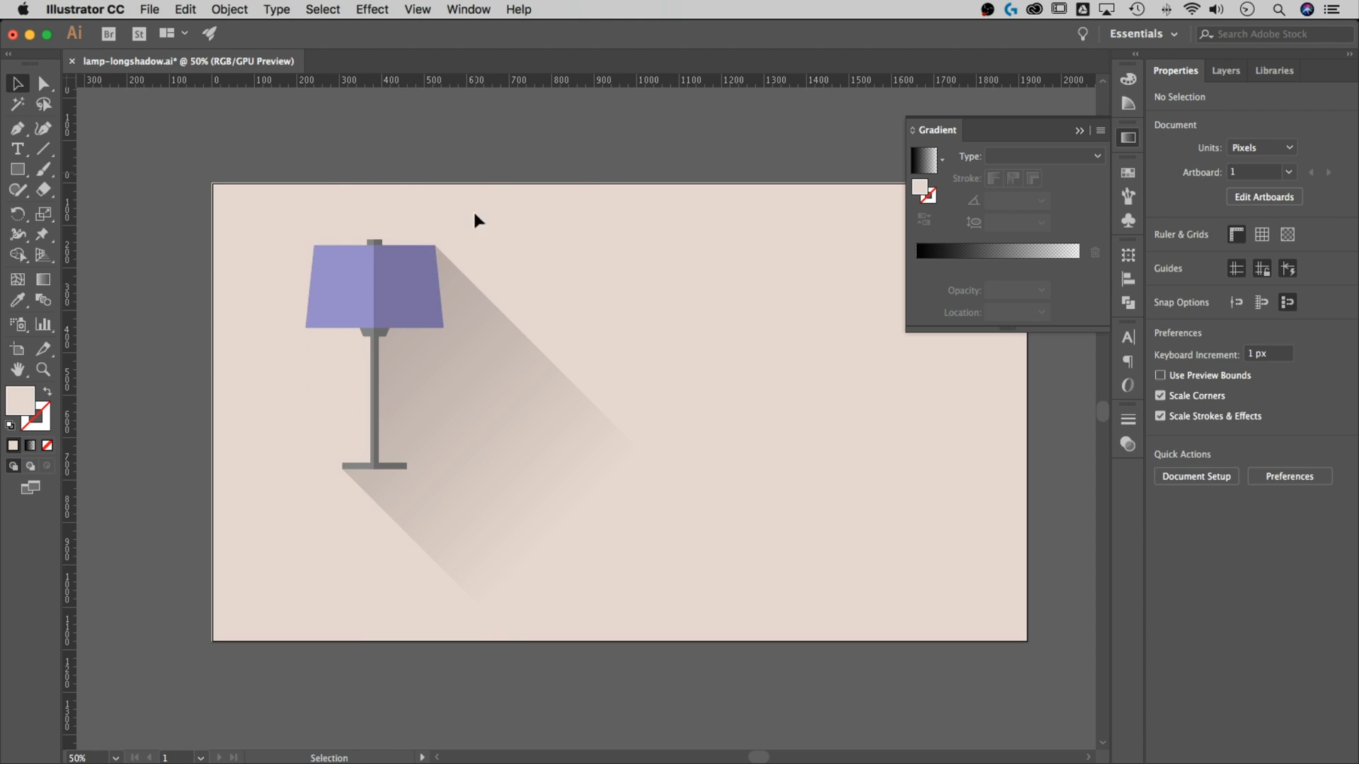
Try to shift the shadow's two lower-left anchor points right so its edge starts at the base of the lamp pole.
{"action": "left_click", "coordinate": [467, 389]}
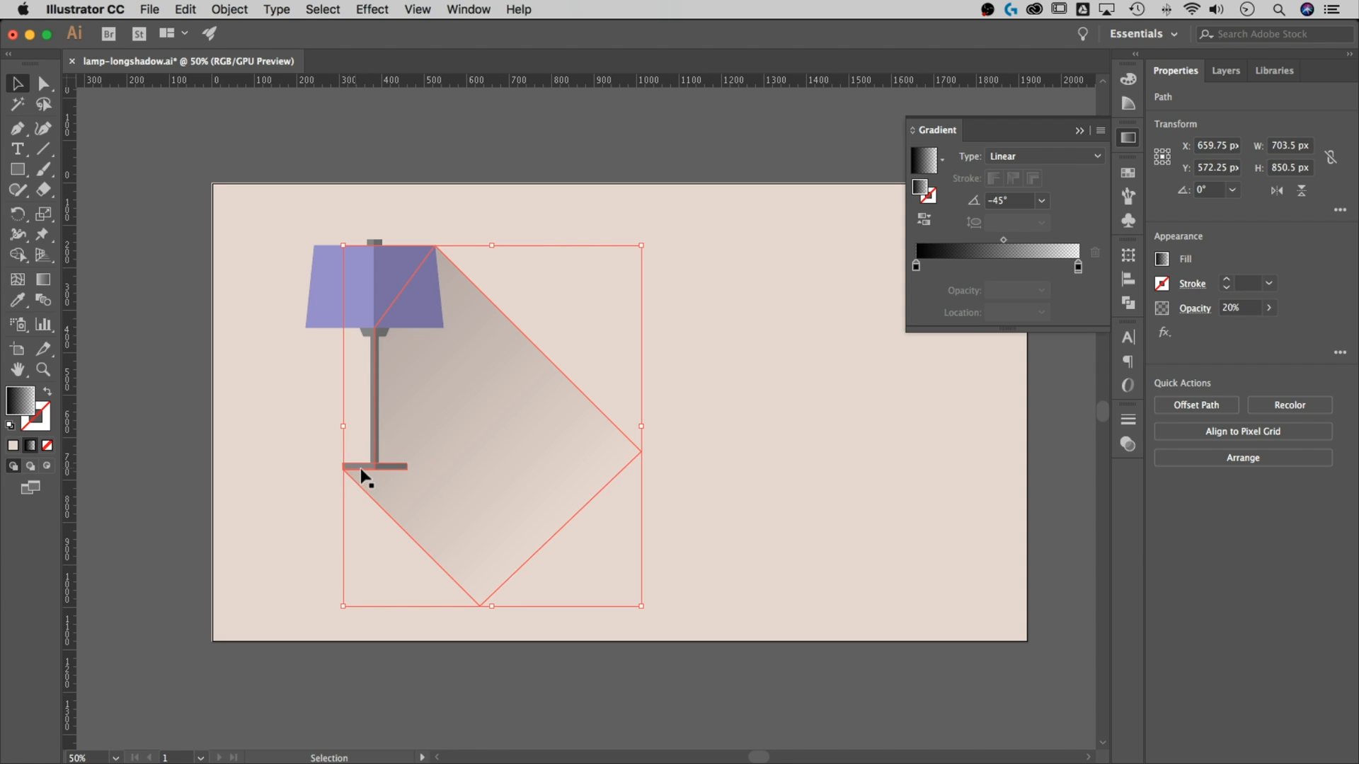
{"action": "key", "text": "a"}
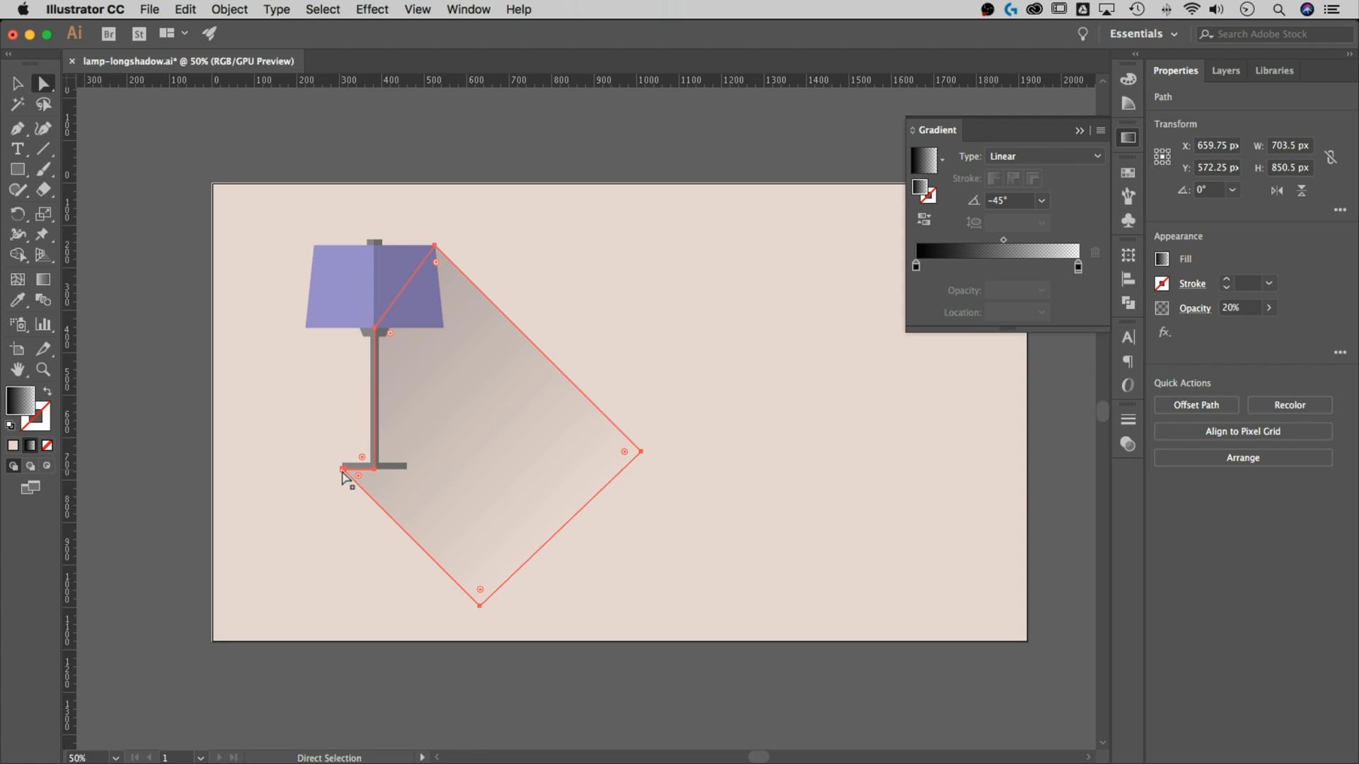
{"action": "left_click", "coordinate": [344, 471]}
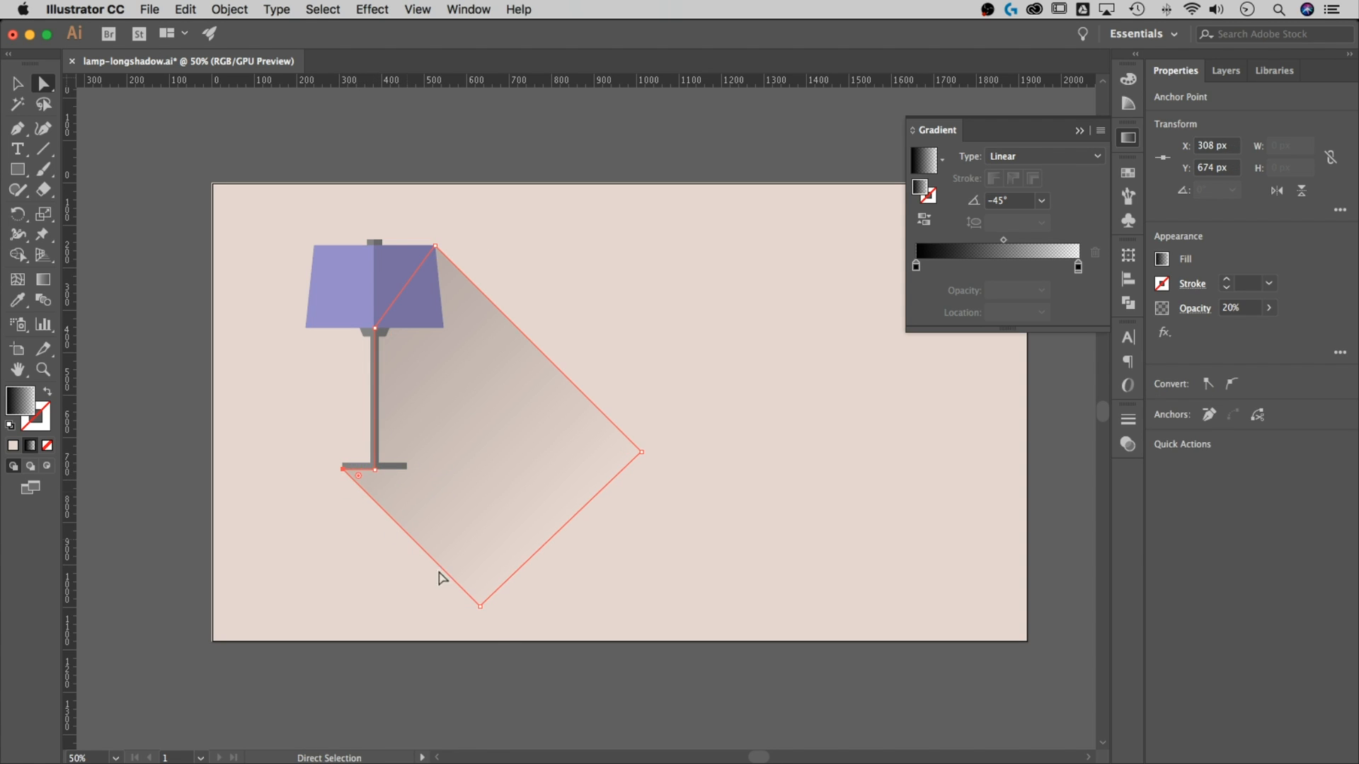
{"action": "left_click", "coordinate": [480, 605], "text": "shift"}
{"action": "left_click_drag", "start_coordinate": [388, 513], "coordinate": [414, 514]}
{"action": "left_click", "coordinate": [385, 494]}
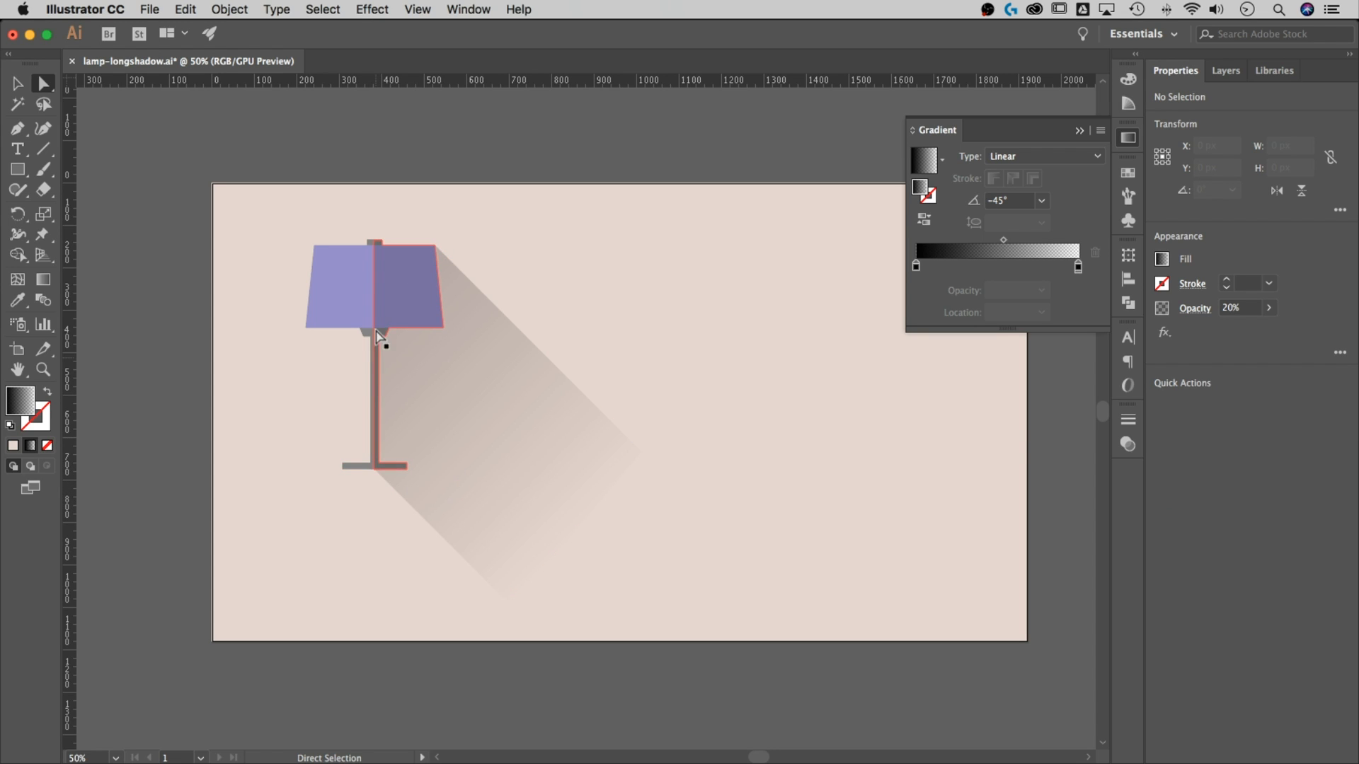
Undo the move of the shadow's two anchor points and clear the selection.
{"action": "key", "text": "super+z"}
{"action": "key", "text": "a"}
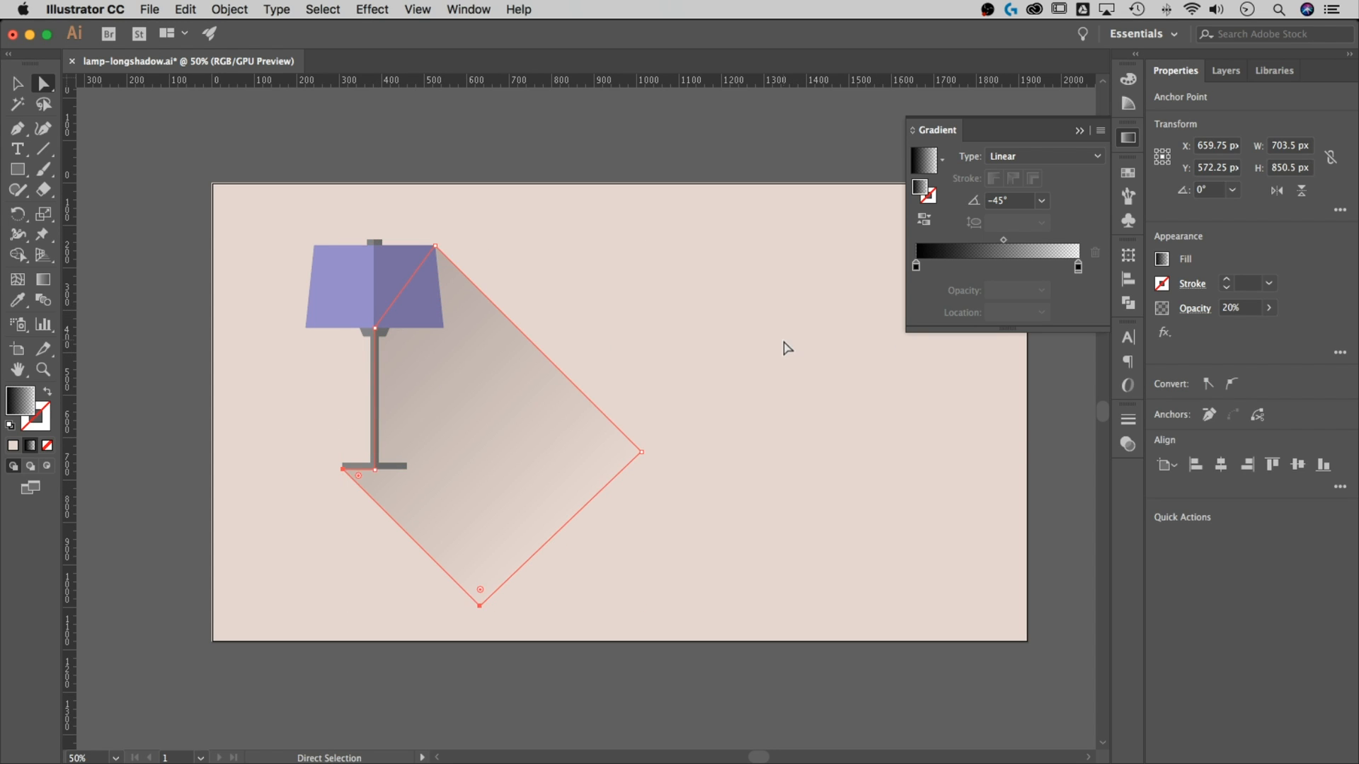
{"action": "left_click", "coordinate": [781, 349]}
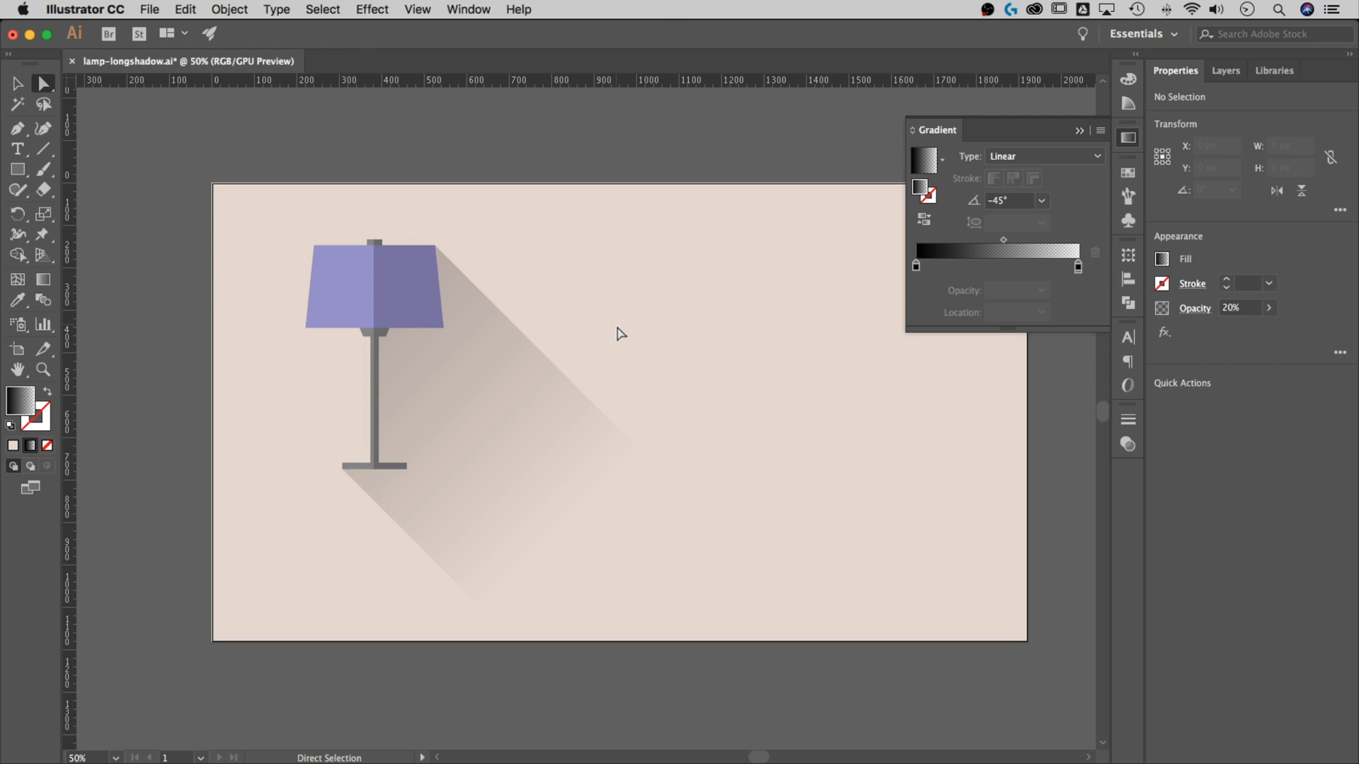
Place a copy of the lamp, without its shadow, about 872 px to the right of the original and deselect it.
{"action": "left_click", "coordinate": [17, 85]}
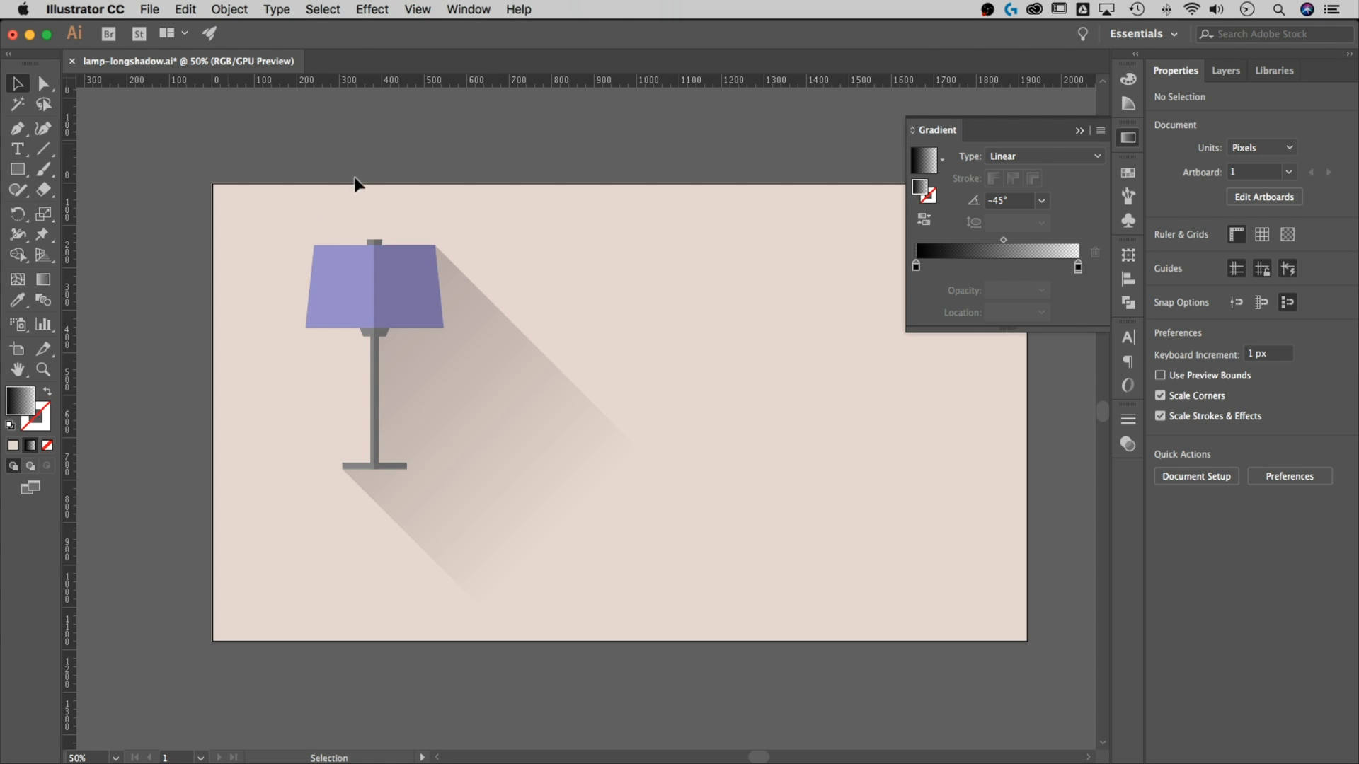
{"action": "left_click", "coordinate": [1079, 131]}
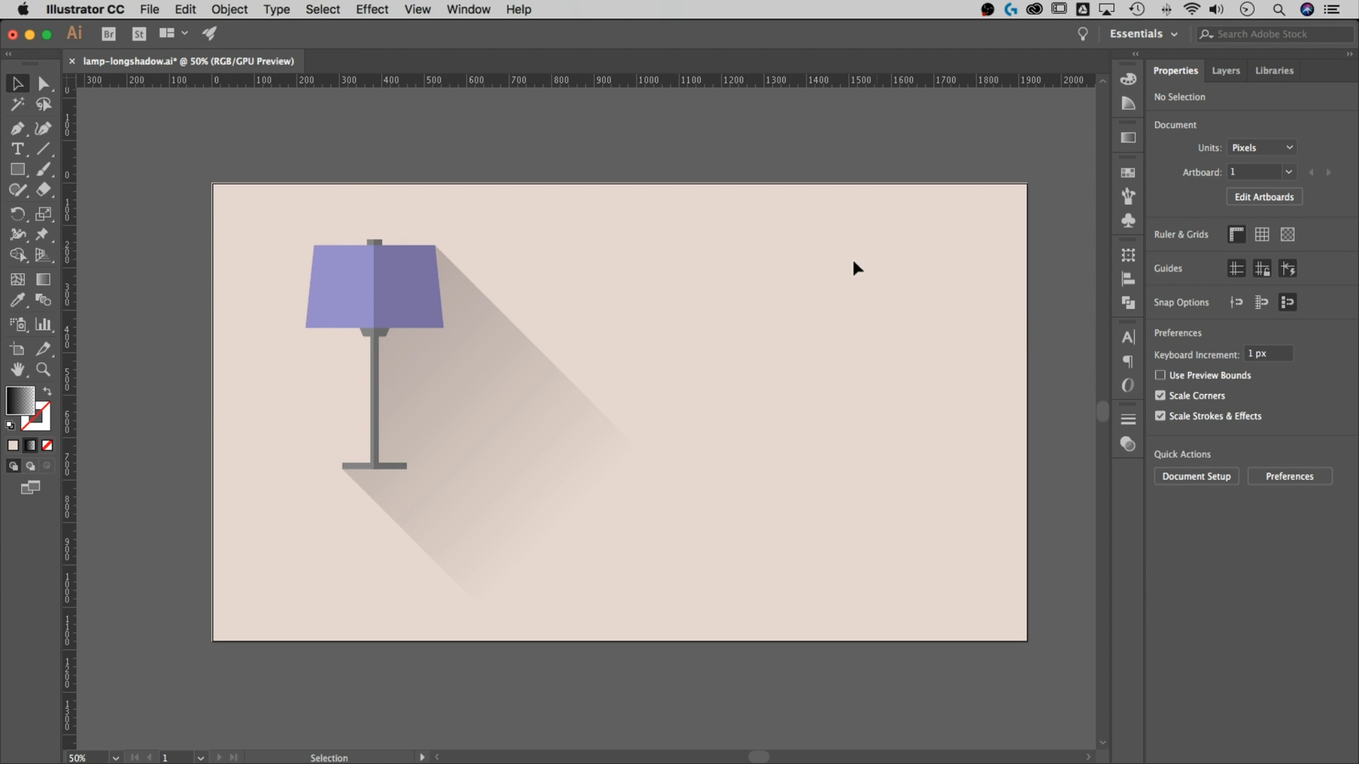
{"action": "left_click_drag", "start_coordinate": [816, 290], "coordinate": [799, 280]}
{"action": "left_click_drag", "start_coordinate": [297, 549], "coordinate": [376, 261]}
{"action": "left_click", "coordinate": [637, 261]}
{"action": "scroll", "coordinate": [719, 283], "scroll_direction": "right", "scroll_amount": 1}
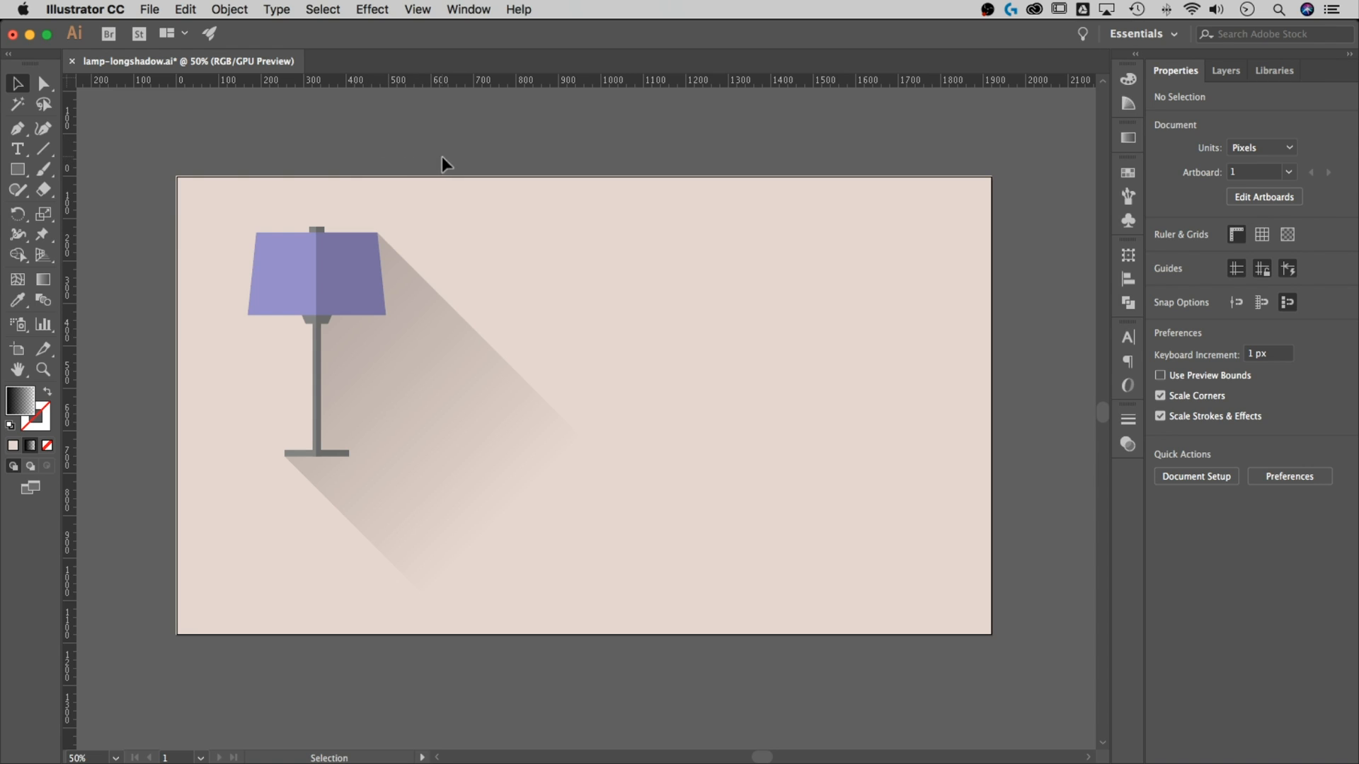
{"action": "left_click", "coordinate": [316, 273]}
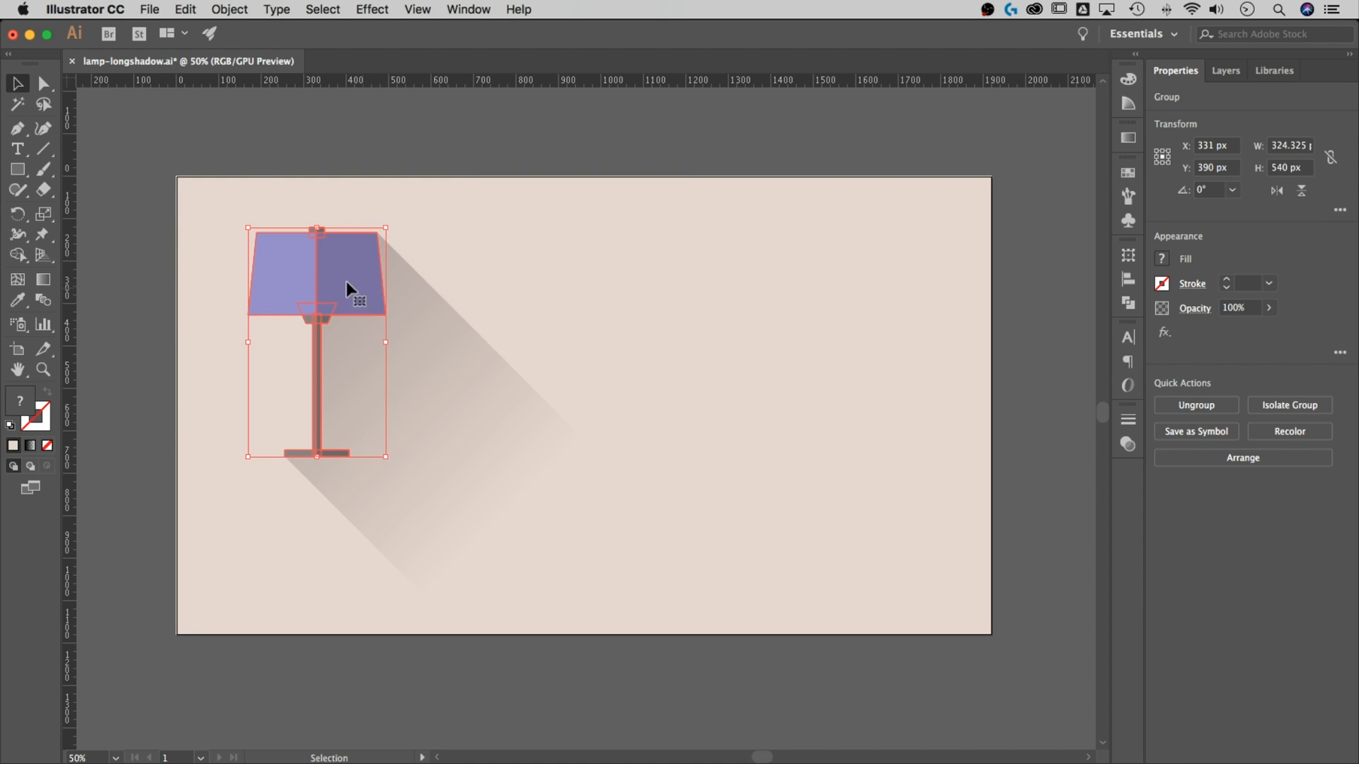
{"action": "left_click_drag", "start_coordinate": [341, 274], "coordinate": [695, 270]}
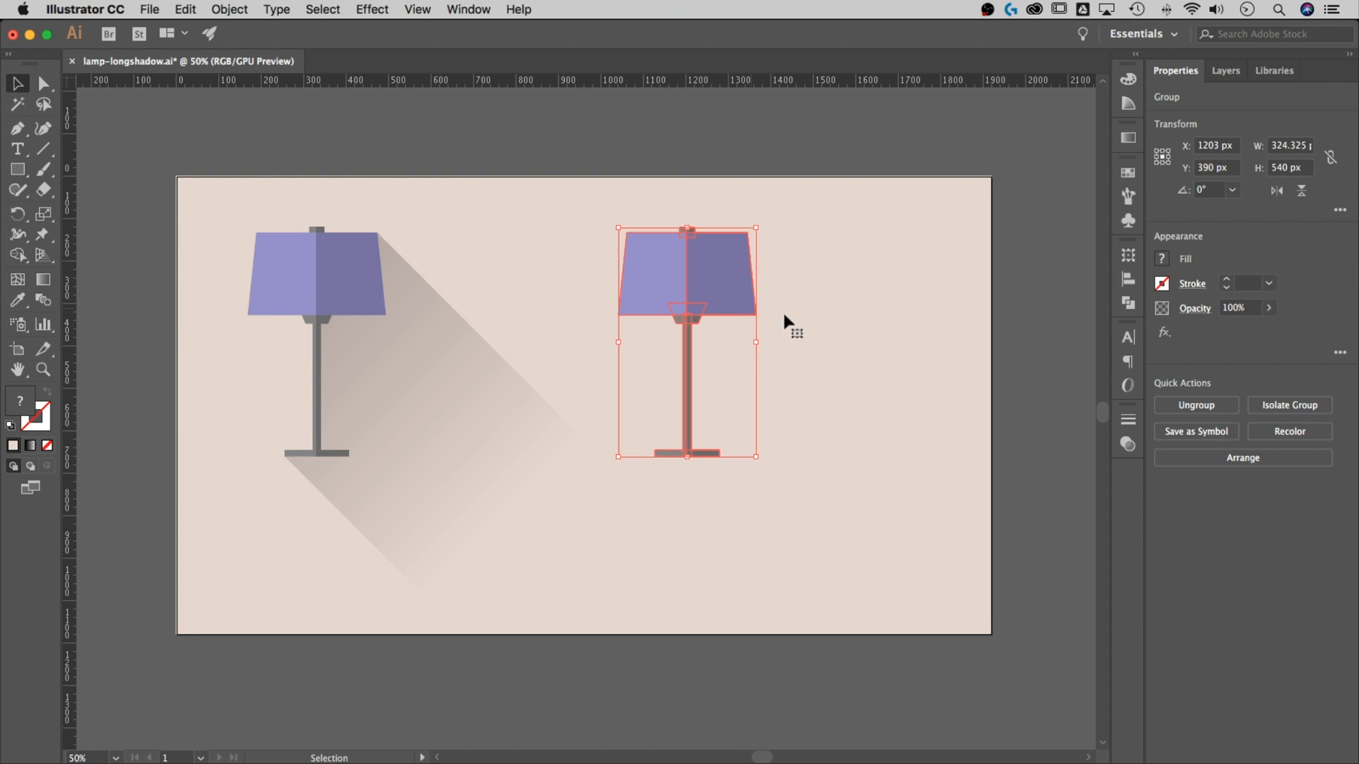
{"action": "left_click", "coordinate": [889, 403]}
{"action": "left_click_drag", "start_coordinate": [858, 346], "coordinate": [771, 349]}
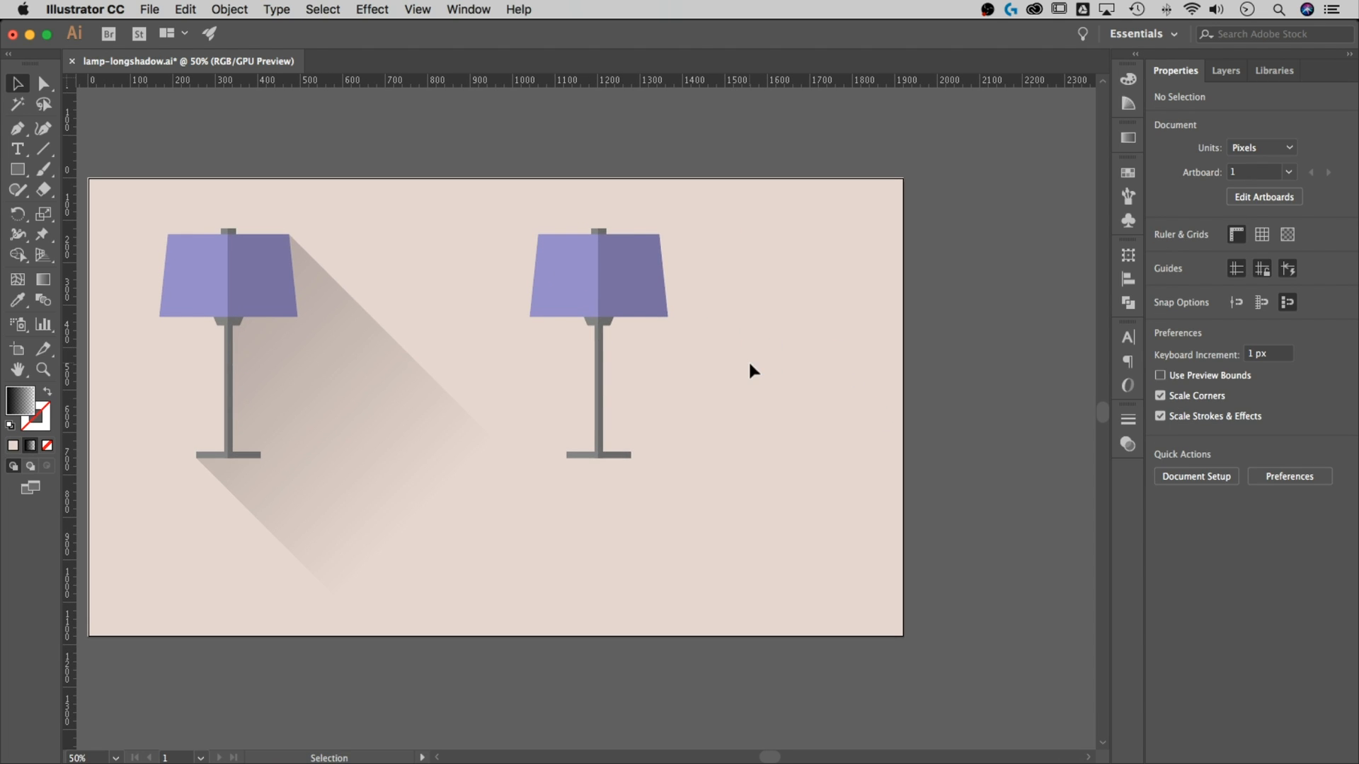
Duplicate the second lamp 384 px to the right at the same height.
{"action": "left_click", "coordinate": [644, 283]}
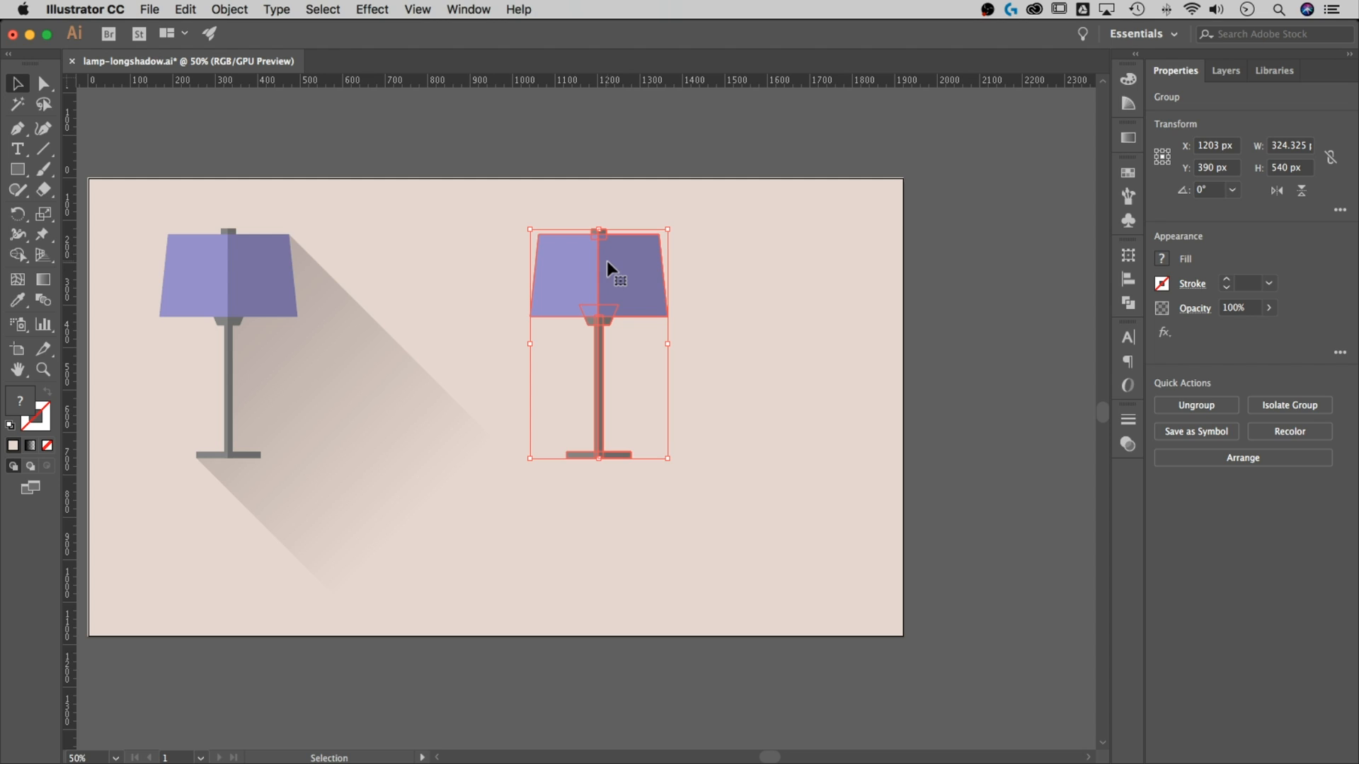
{"action": "left_click_drag", "start_coordinate": [610, 265], "coordinate": [772, 277]}
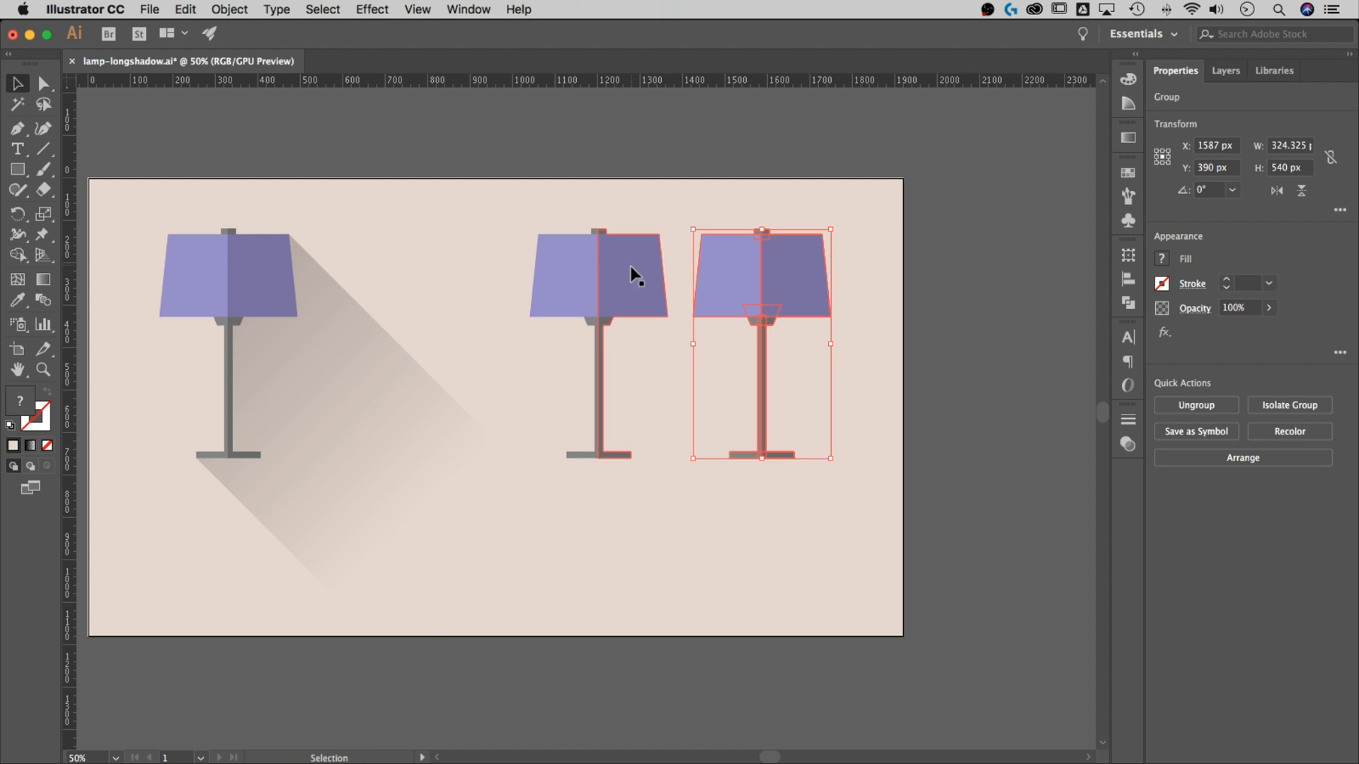
{"action": "mouse_move", "coordinate": [885, 201]}
{"action": "left_mouse_down"}
{"action": "mouse_move", "coordinate": [752, 455]}
{"action": "mouse_move", "coordinate": [715, 495]}
{"action": "left_mouse_up"}
Unite the parts of the third lamp into a single silhouette with the Pathfinder Unite operation.
{"action": "left_click", "coordinate": [468, 9]}
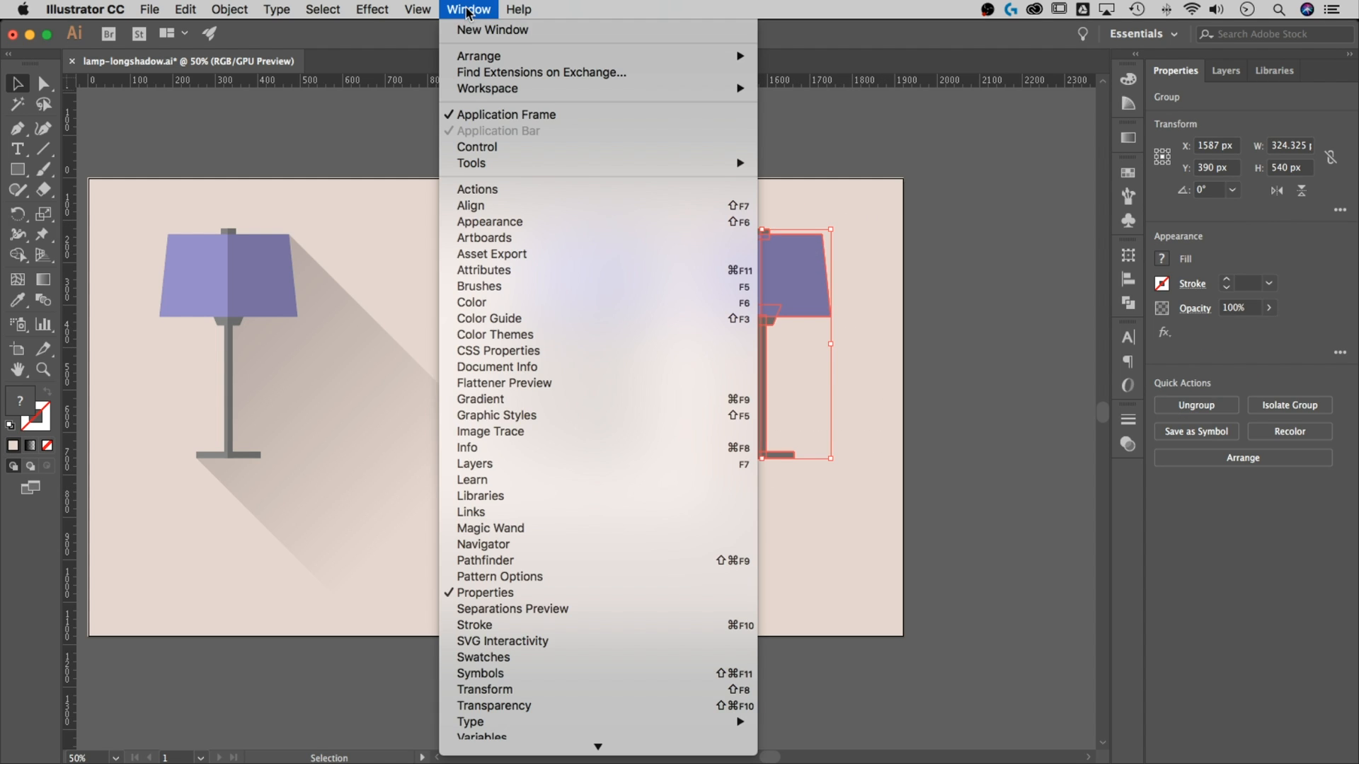
{"action": "left_click", "coordinate": [527, 561]}
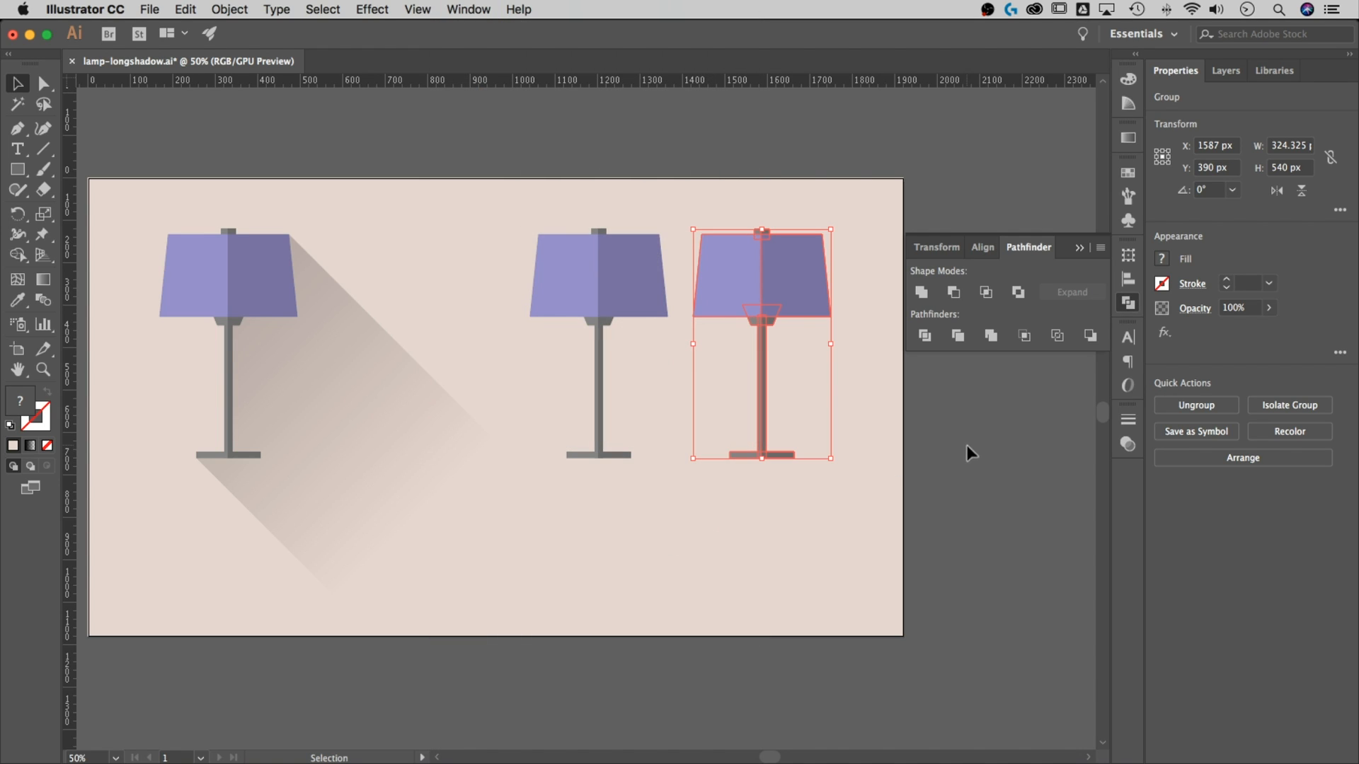
{"action": "left_click", "coordinate": [921, 293]}
{"action": "left_click", "coordinate": [880, 299]}
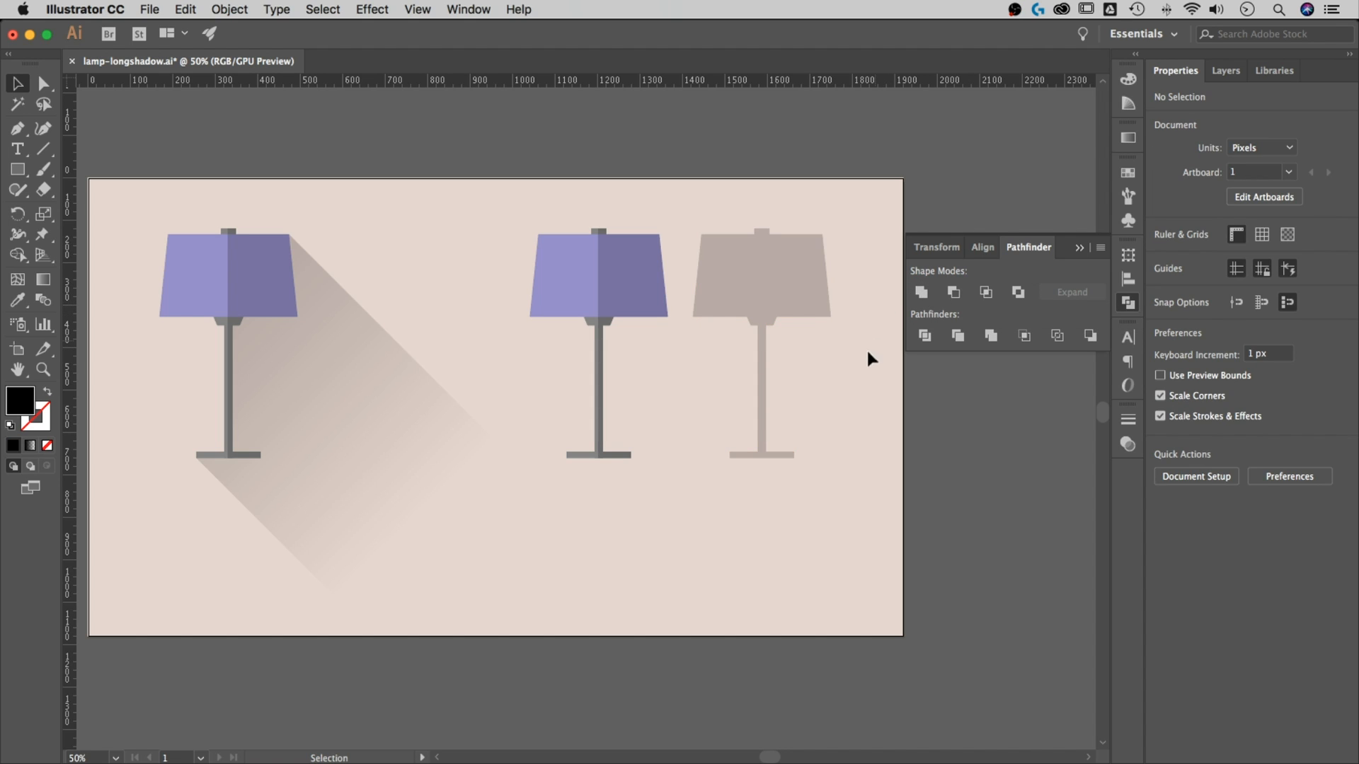
{"action": "left_click", "coordinate": [811, 289]}
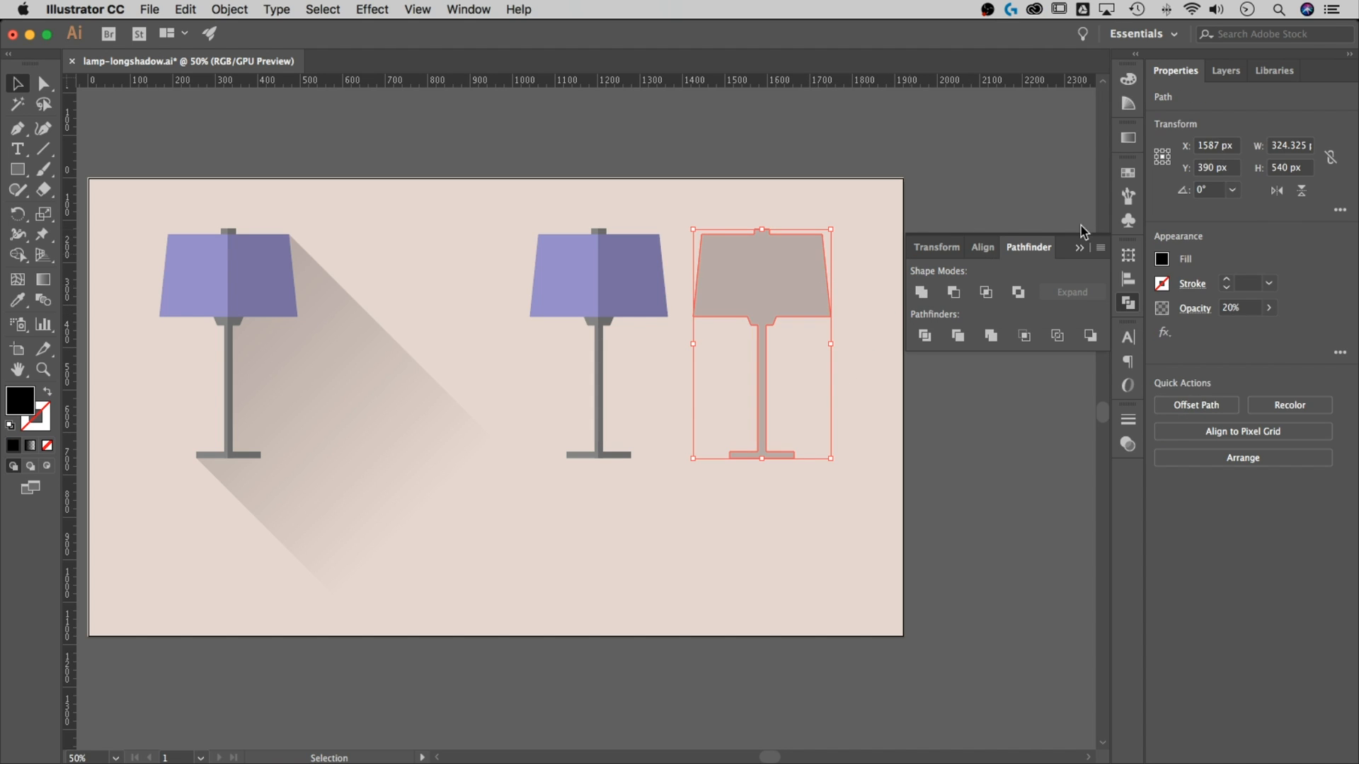
{"action": "left_click", "coordinate": [1080, 248]}
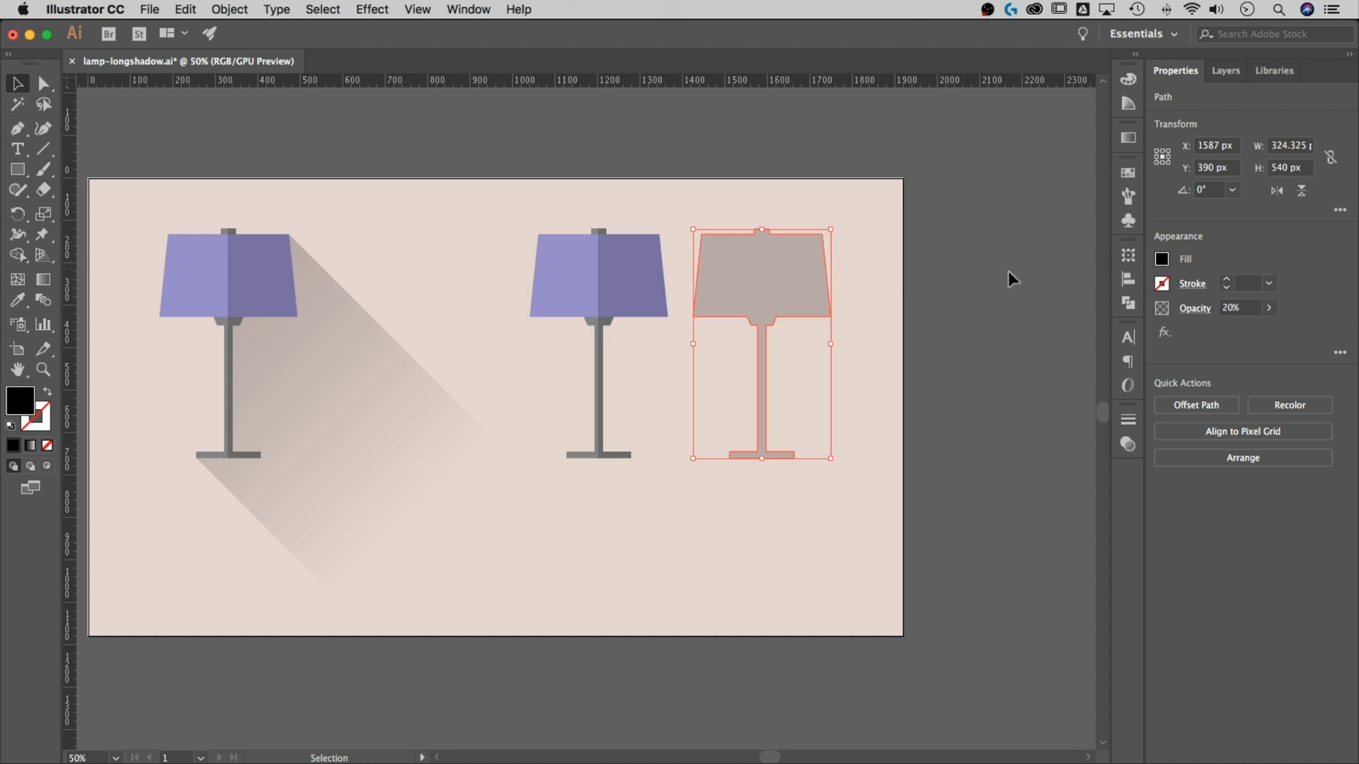
Set the lamp silhouette's opacity to 10%.
{"action": "left_click", "coordinate": [1242, 308]}
{"action": "type", "text": "10"}
{"action": "key", "text": "Return"}
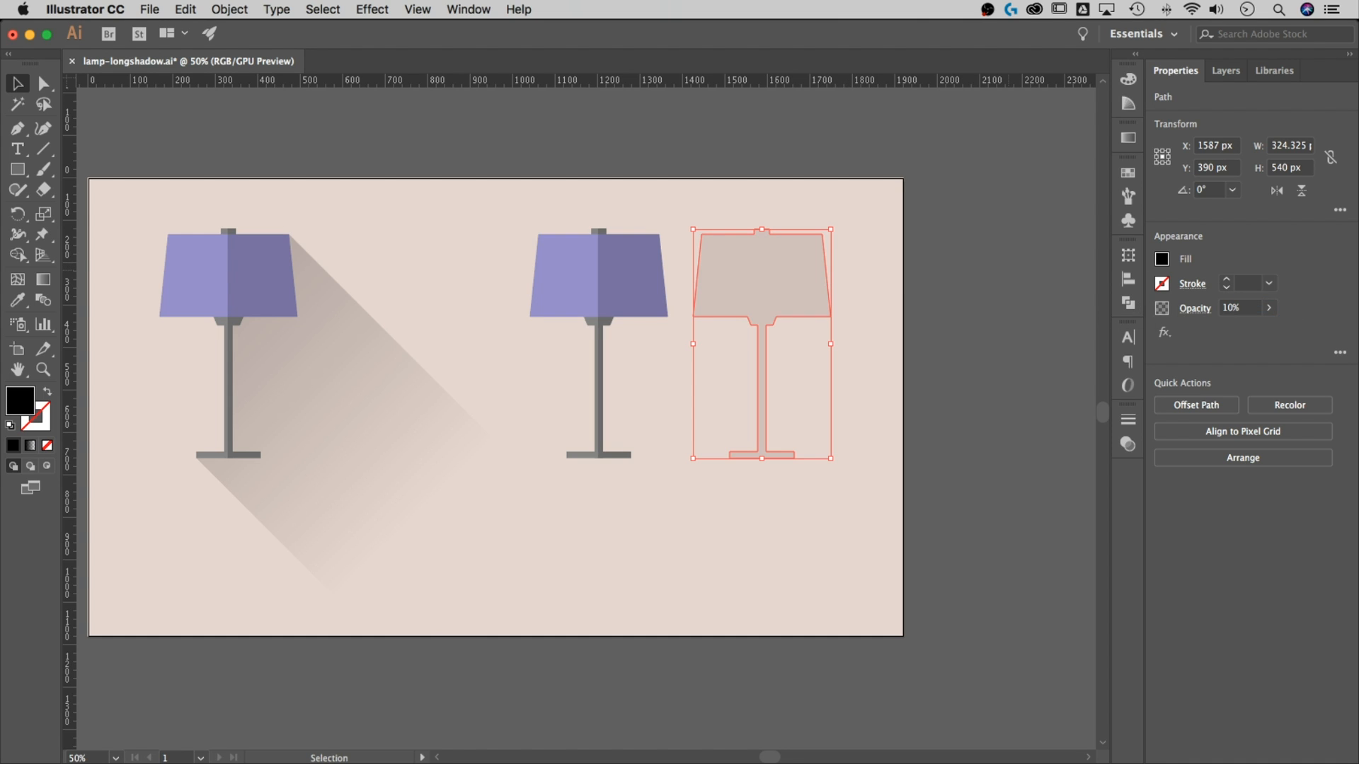
Set the lamp silhouette's opacity to 100% and clear the selection.
{"action": "left_click", "coordinate": [1246, 308]}
{"action": "type", "text": "100"}
{"action": "key", "text": "Return"}
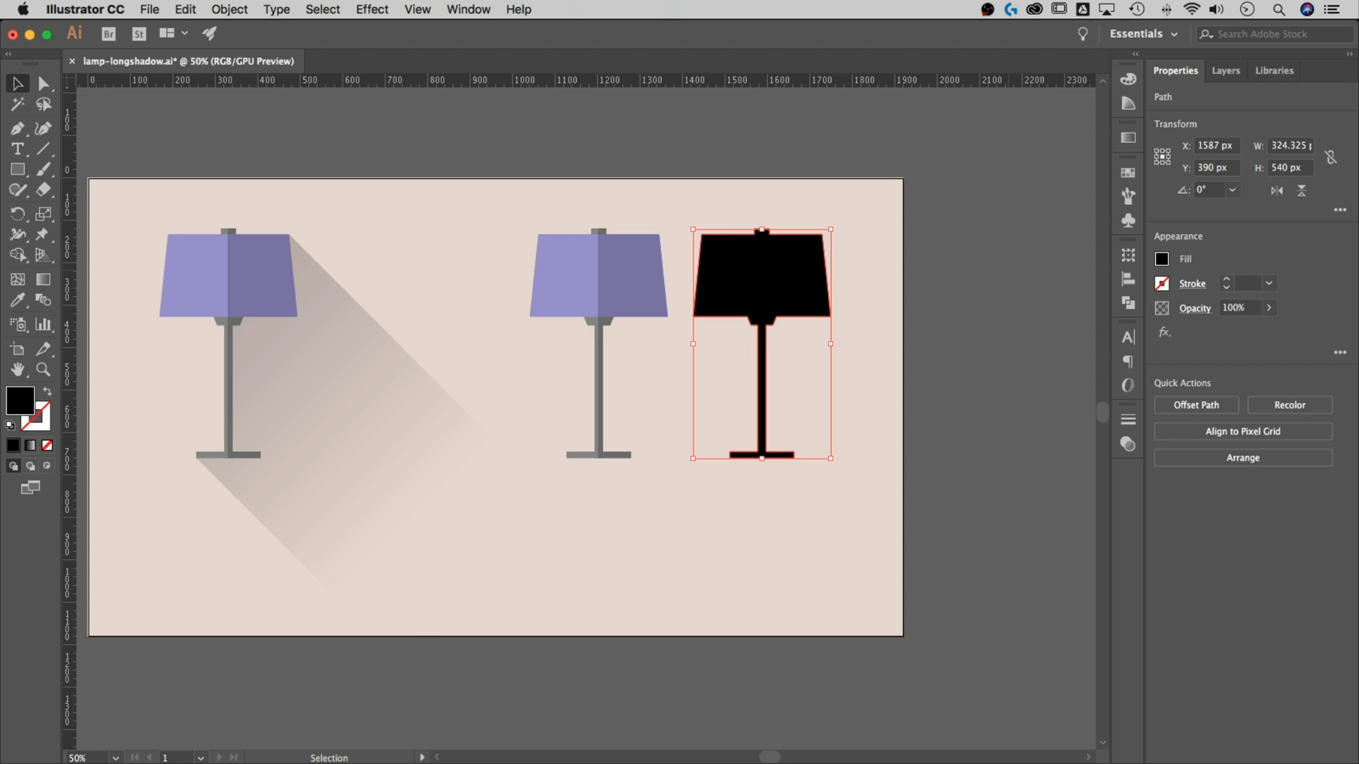
{"action": "left_click", "coordinate": [934, 306]}
Move the black silhouette 384 px left onto the second lamp and place a copy 581 px right and 581 px down.
{"action": "left_click", "coordinate": [789, 304]}
{"action": "left_click_drag", "start_coordinate": [774, 283], "coordinate": [618, 280]}
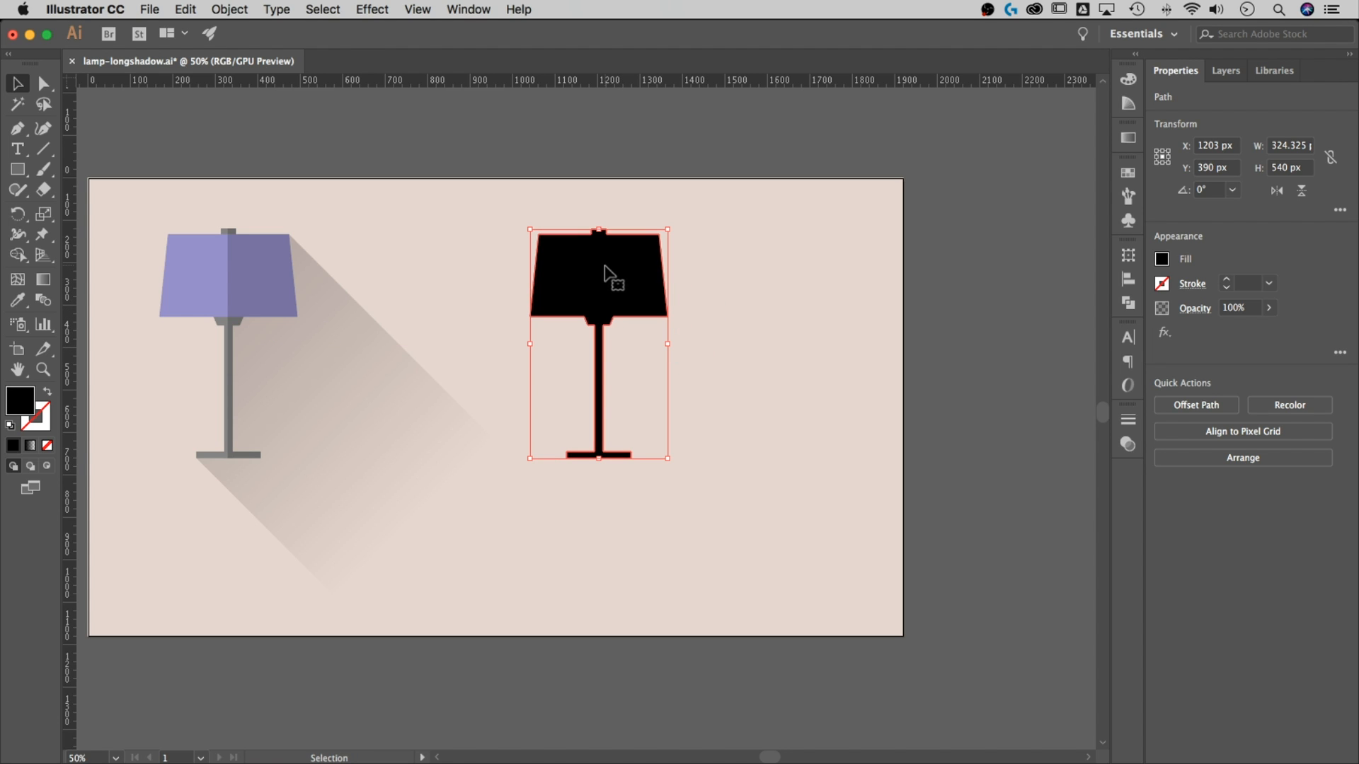
{"action": "left_click_drag", "start_coordinate": [597, 266], "coordinate": [827, 537]}
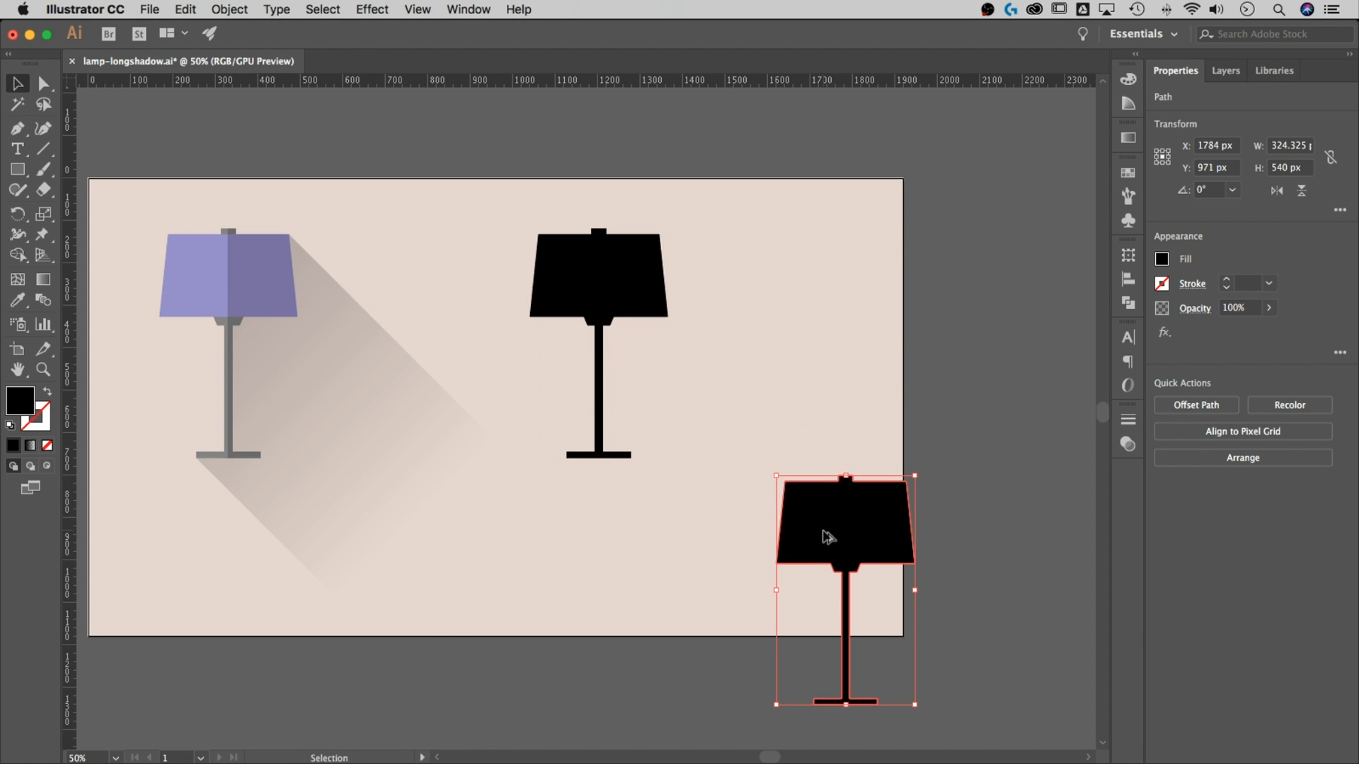
Select both black silhouettes and set the blend spacing to a Specified Distance of 1 px.
{"action": "left_click", "coordinate": [606, 279]}
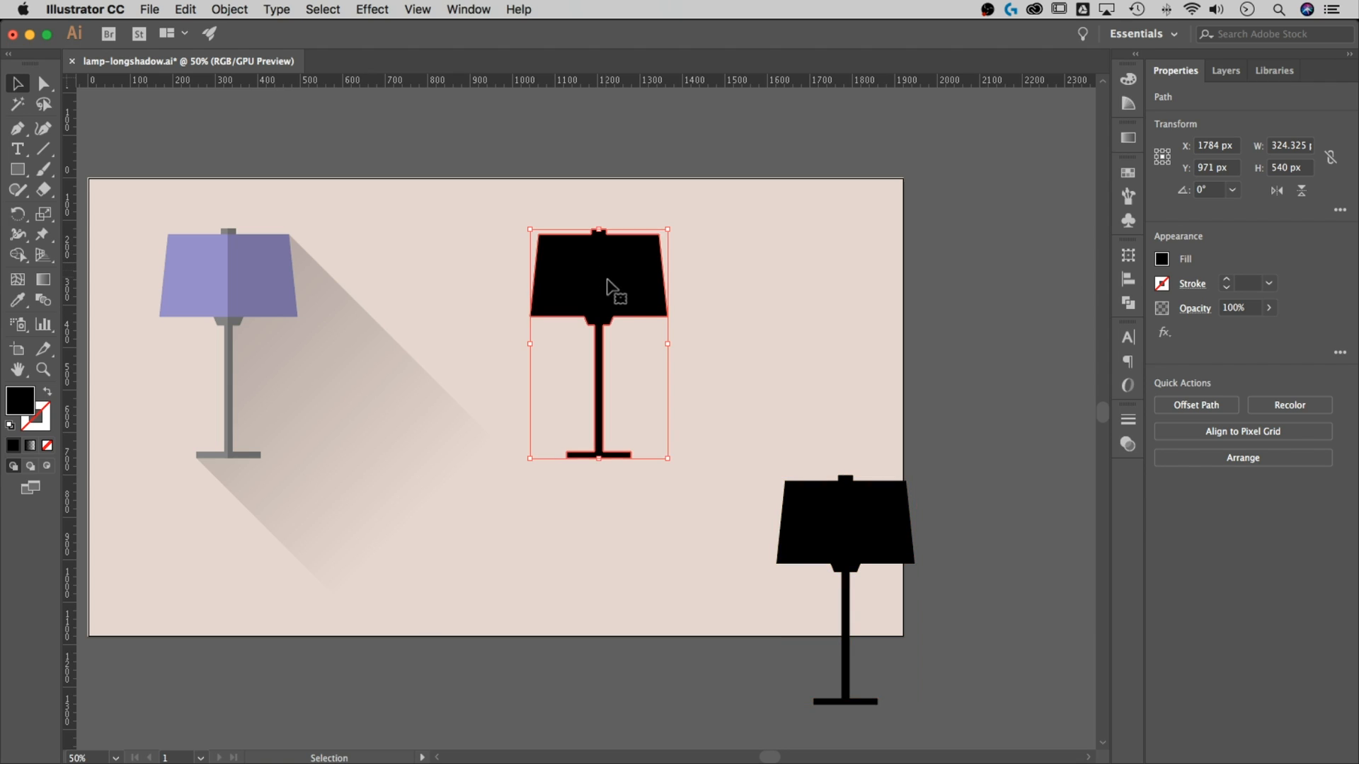
{"action": "left_click", "coordinate": [842, 538], "text": "shift"}
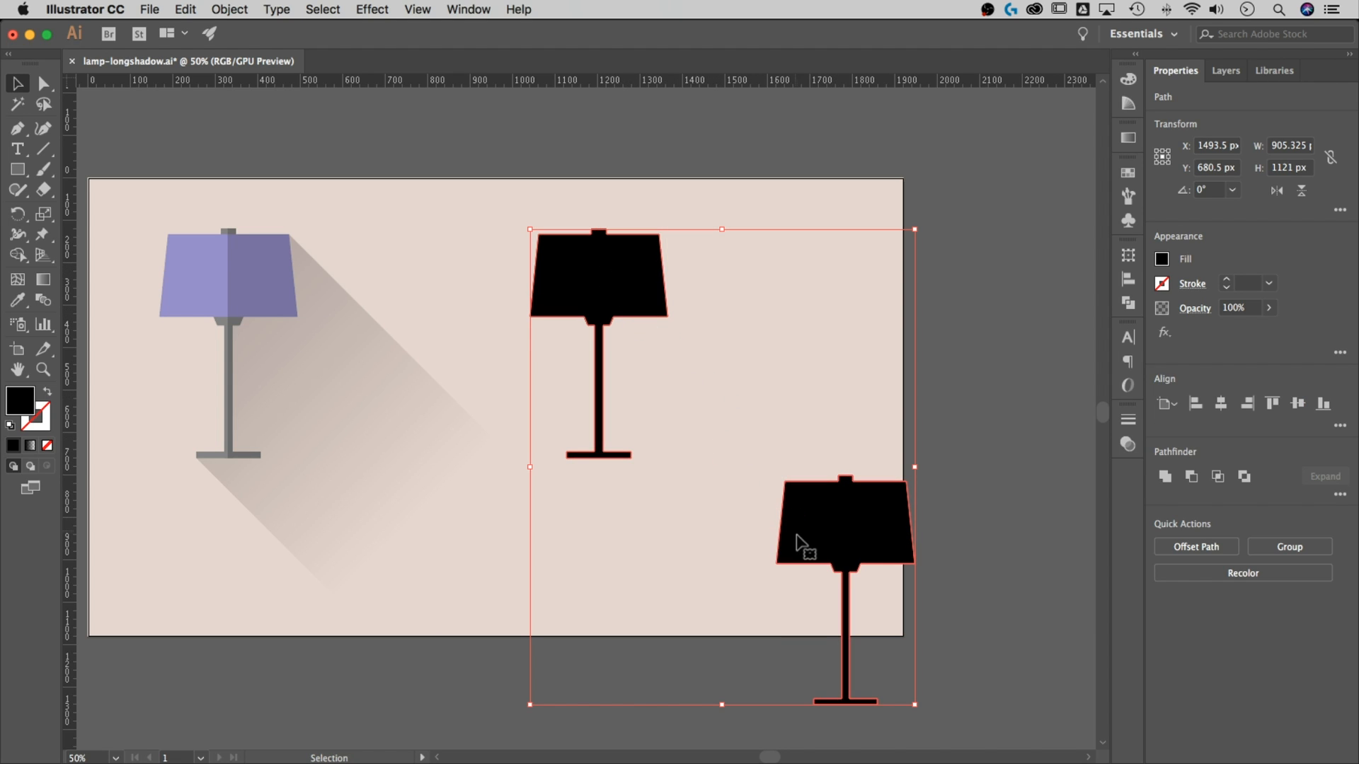
{"action": "left_click", "coordinate": [228, 9]}
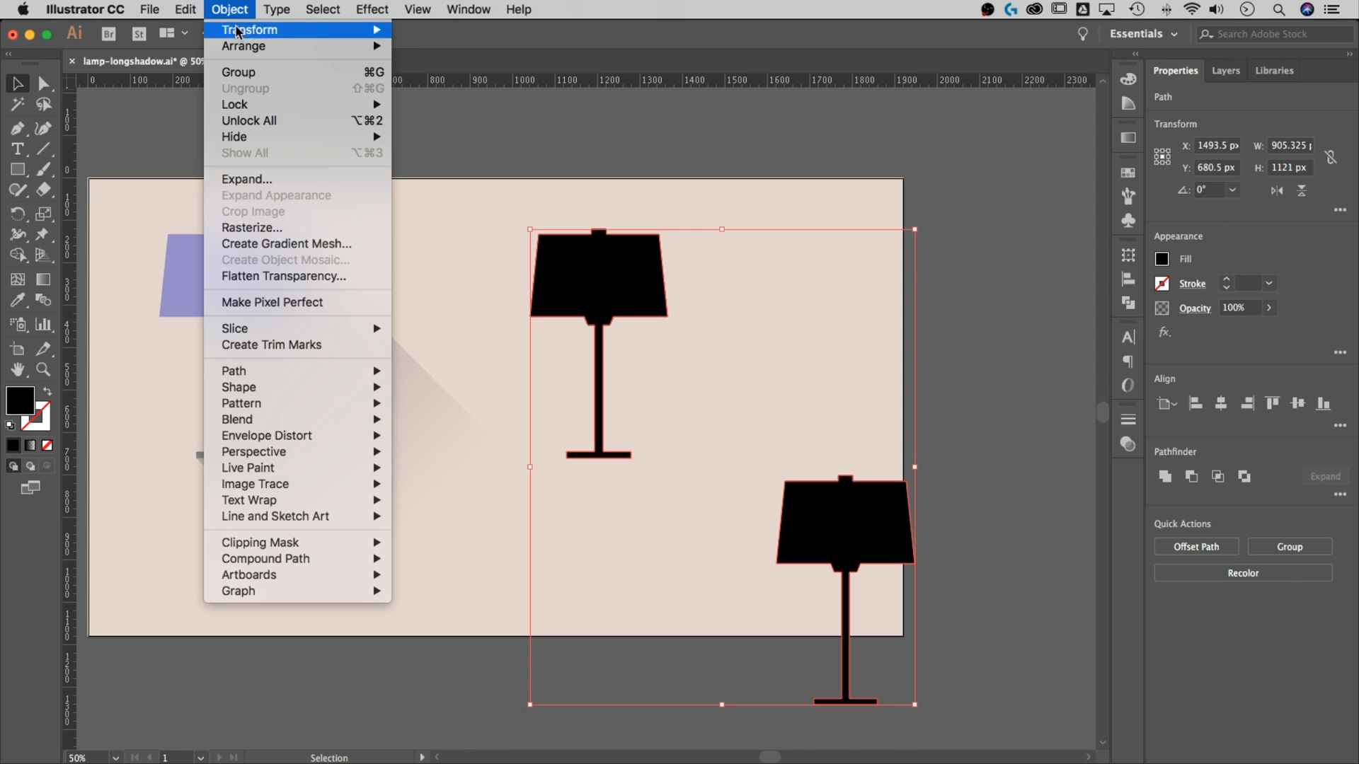
{"action": "mouse_move", "coordinate": [297, 419]}
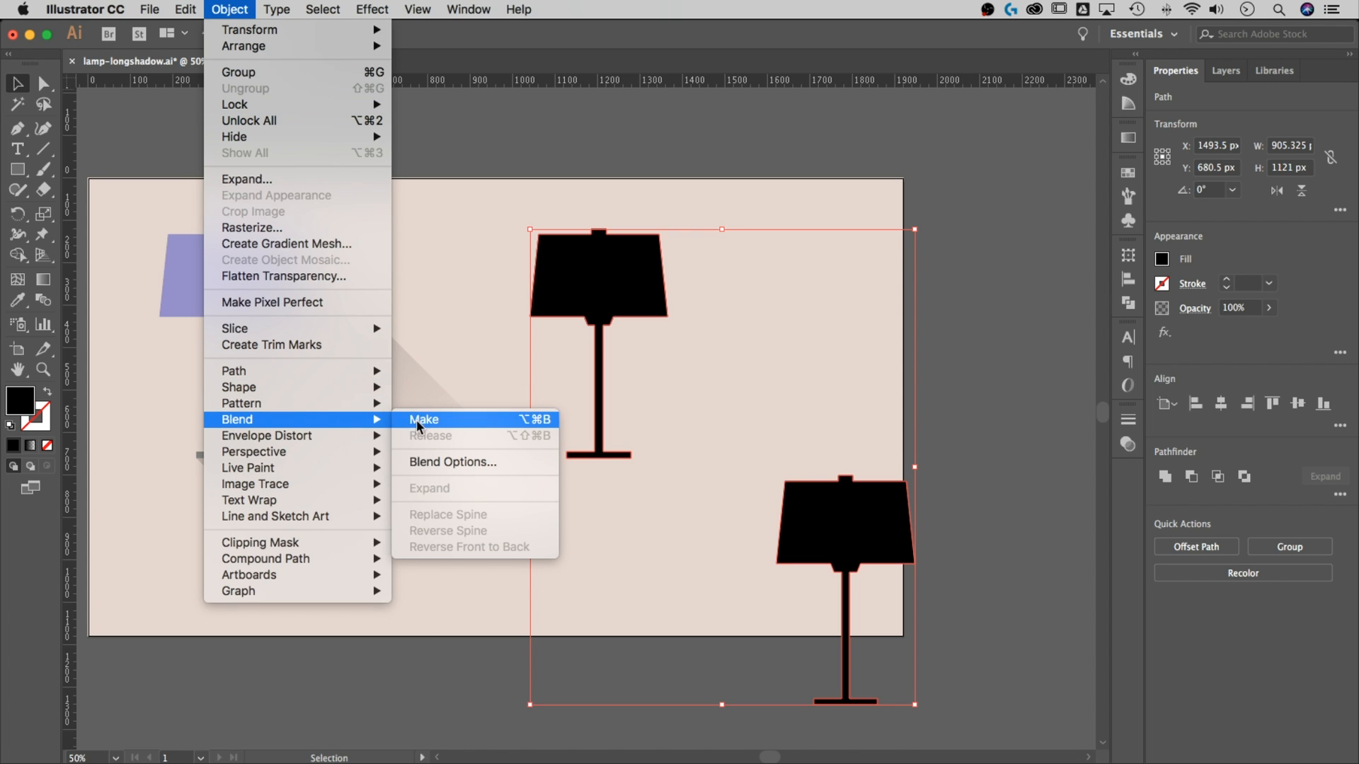
{"action": "left_click", "coordinate": [436, 461]}
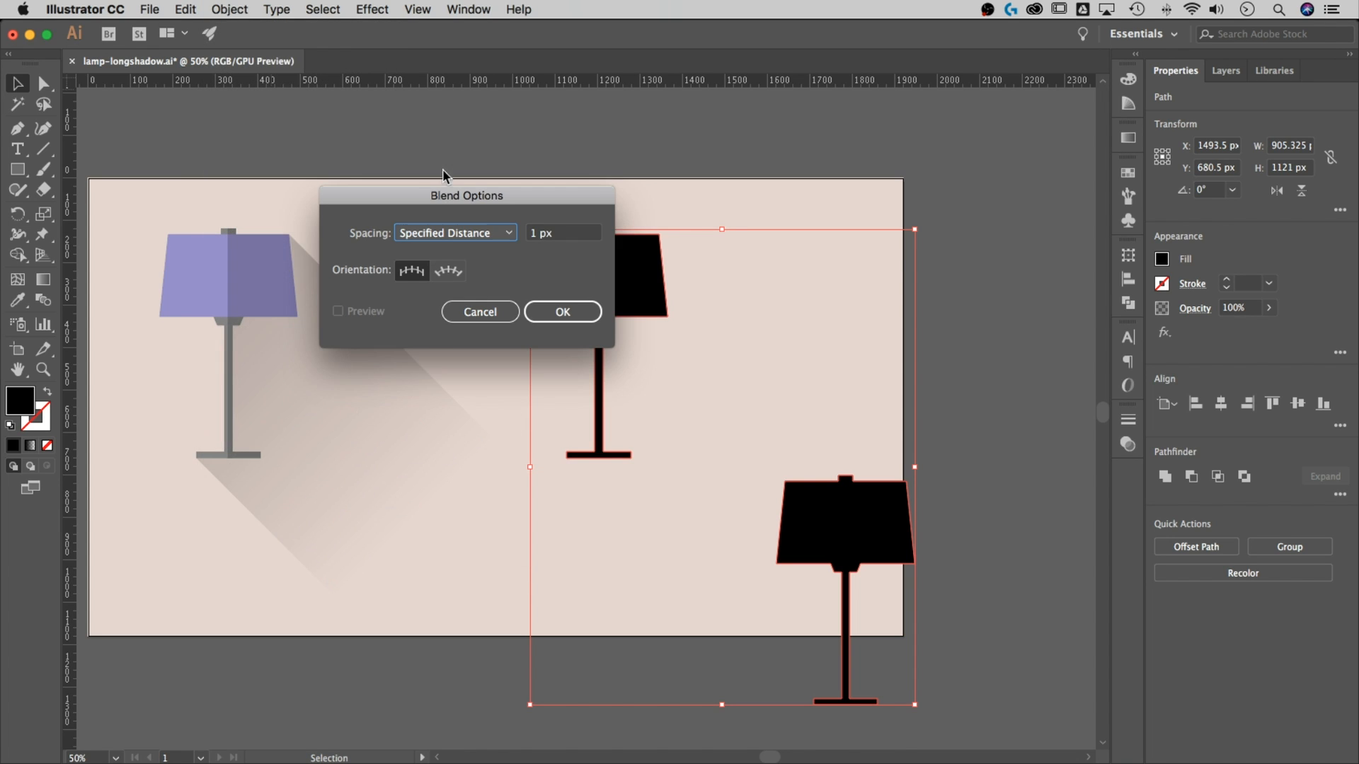
{"action": "left_click_drag", "start_coordinate": [440, 191], "coordinate": [325, 165]}
{"action": "left_click", "coordinate": [356, 207]}
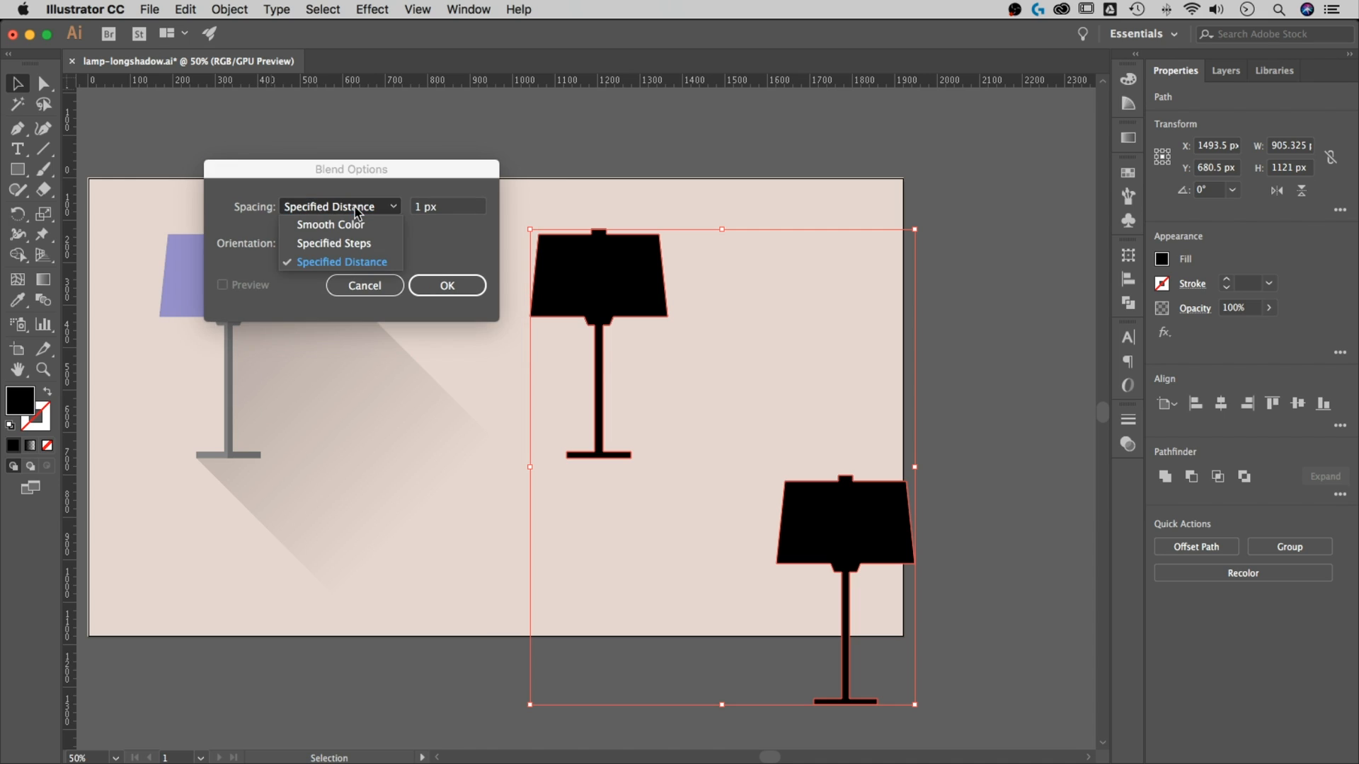
{"action": "left_click", "coordinate": [352, 262]}
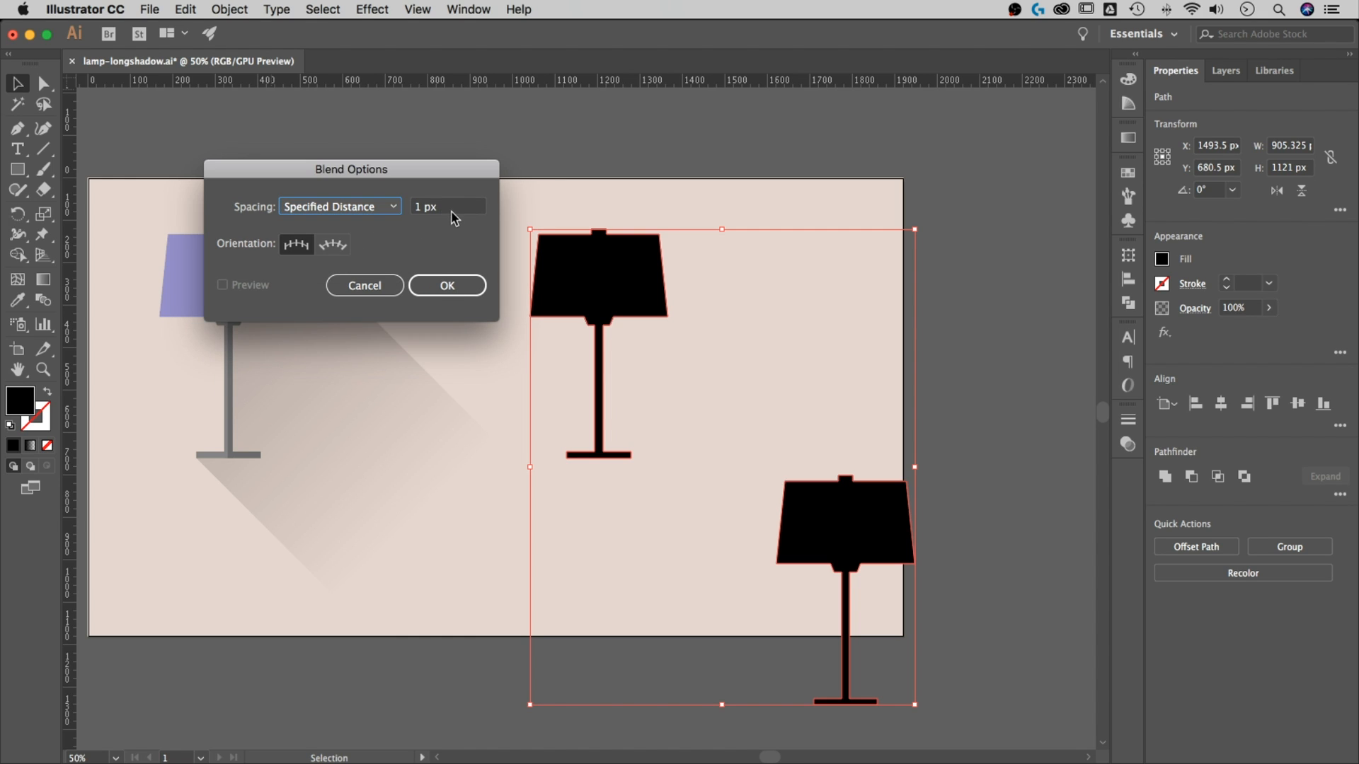
{"action": "key", "text": "Tab"}
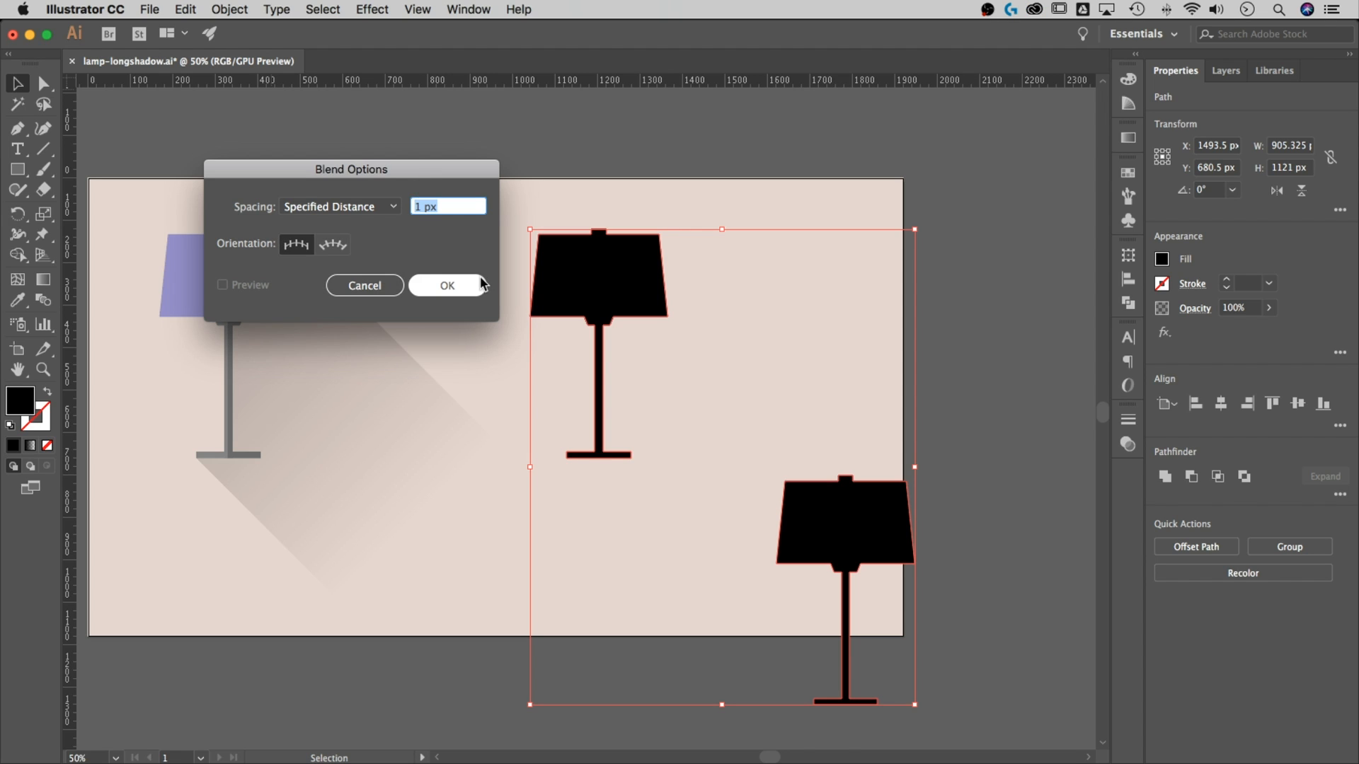
{"action": "left_click", "coordinate": [453, 284]}
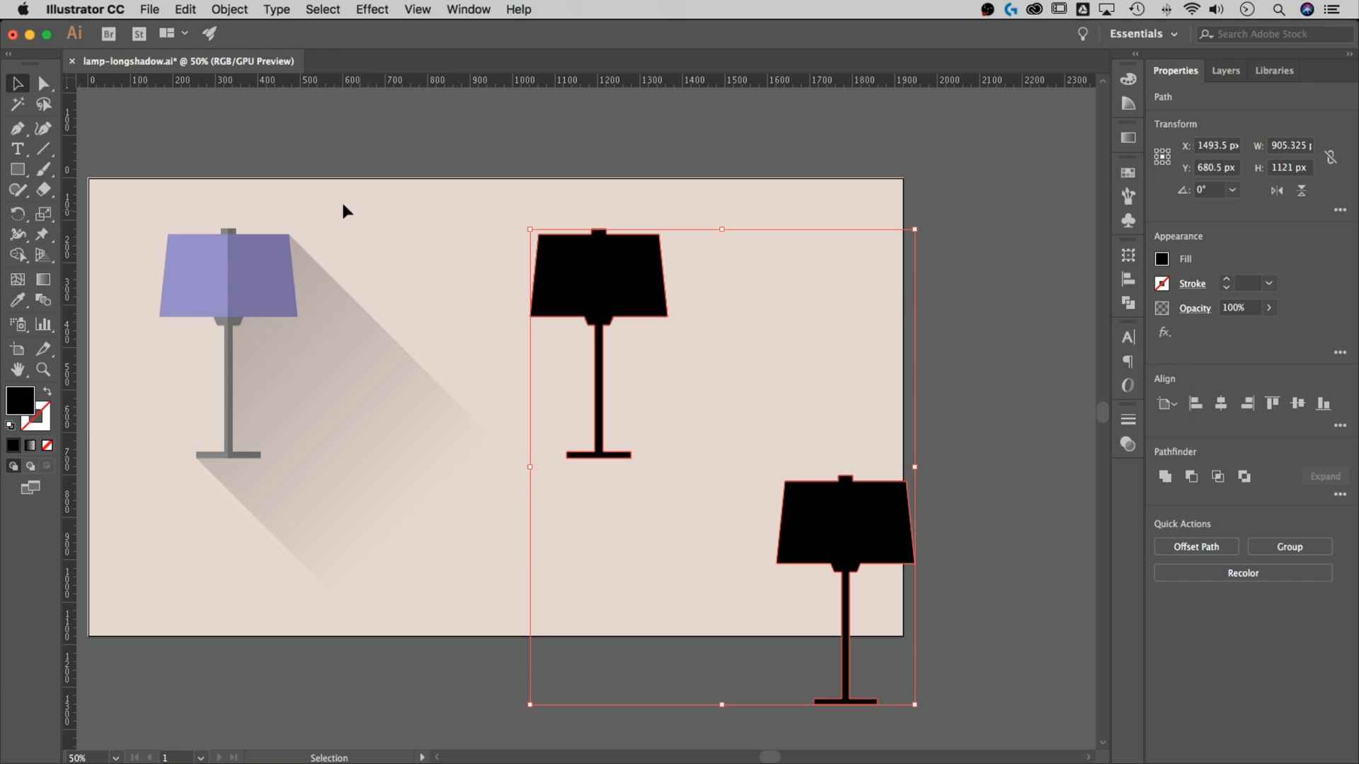
Check the blend options for the spacing mode and distance, and accept them as they are.
{"action": "left_click", "coordinate": [228, 10]}
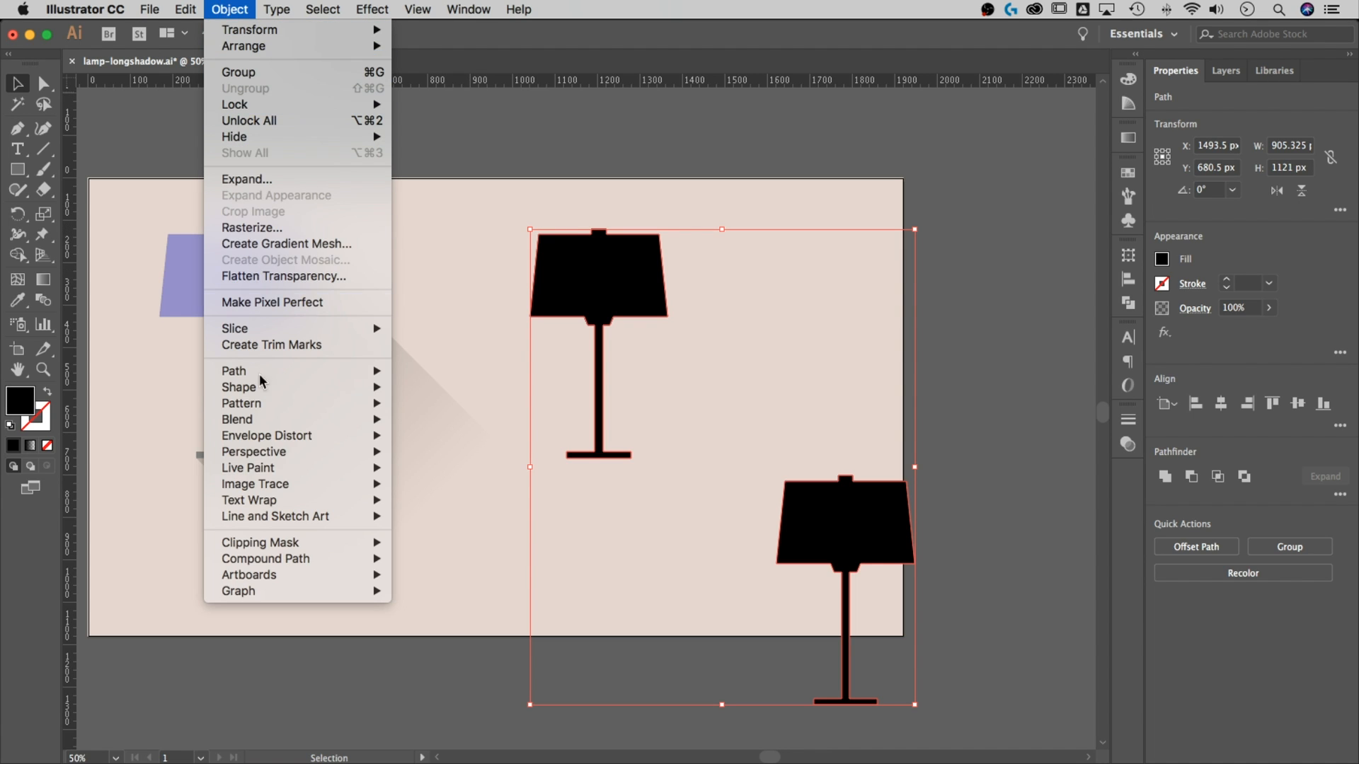
{"action": "mouse_move", "coordinate": [312, 421]}
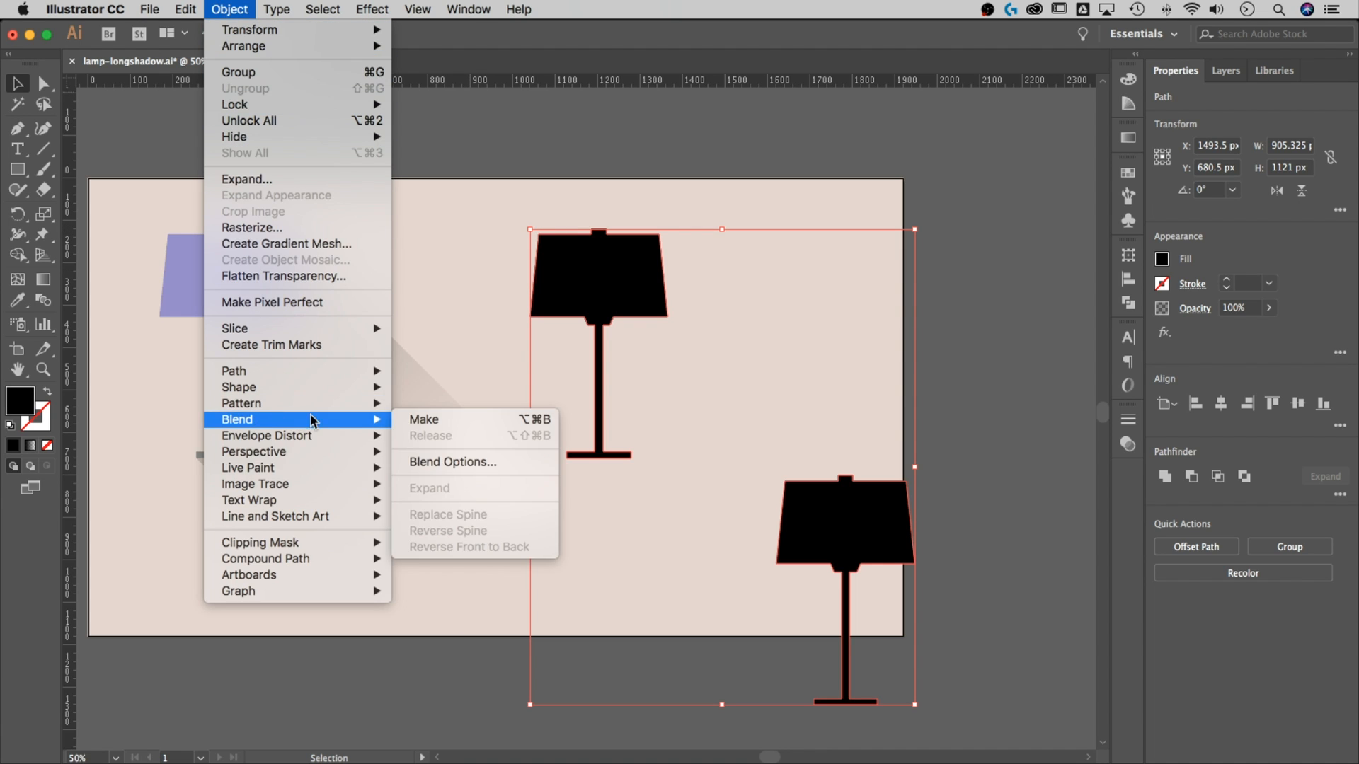
{"action": "left_click", "coordinate": [460, 461]}
{"action": "left_click", "coordinate": [447, 286]}
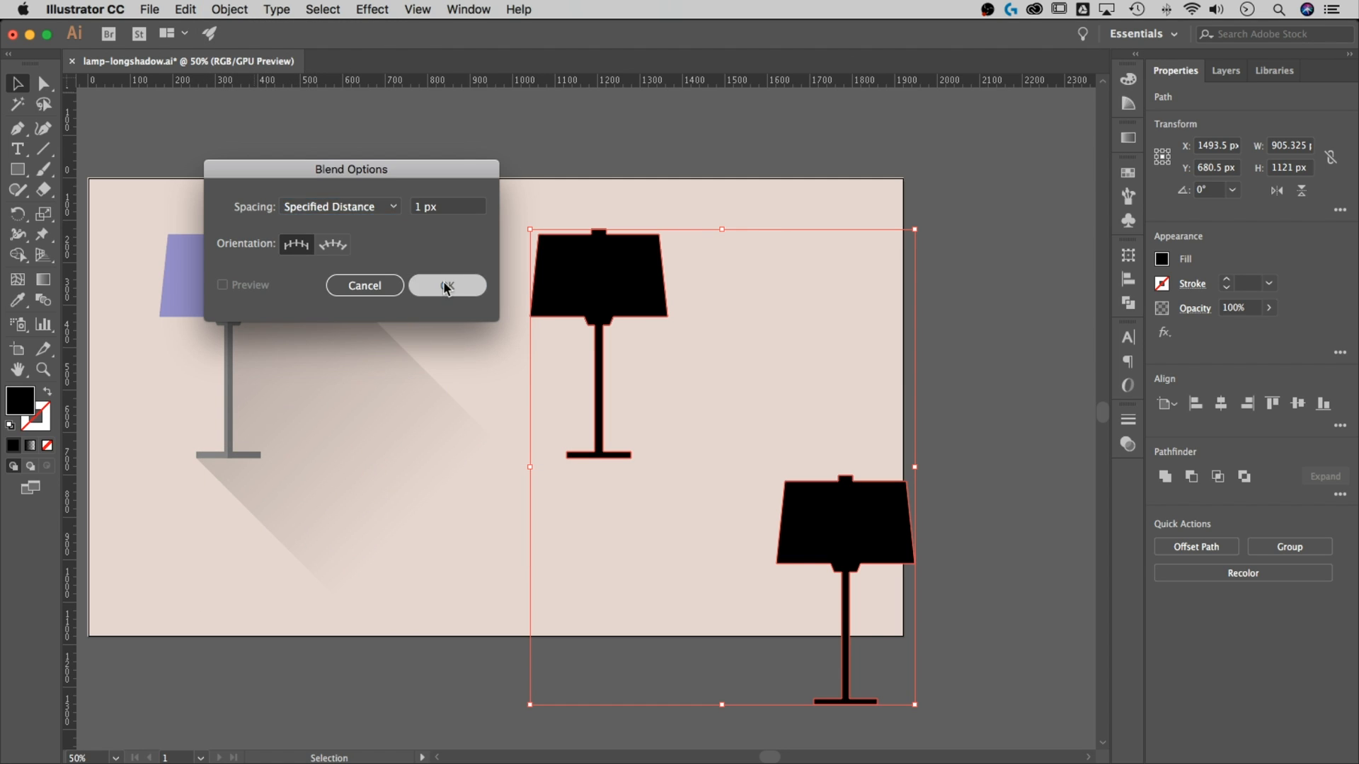
Make a blend between the two selected black lamp silhouettes.
{"action": "left_click", "coordinate": [225, 8]}
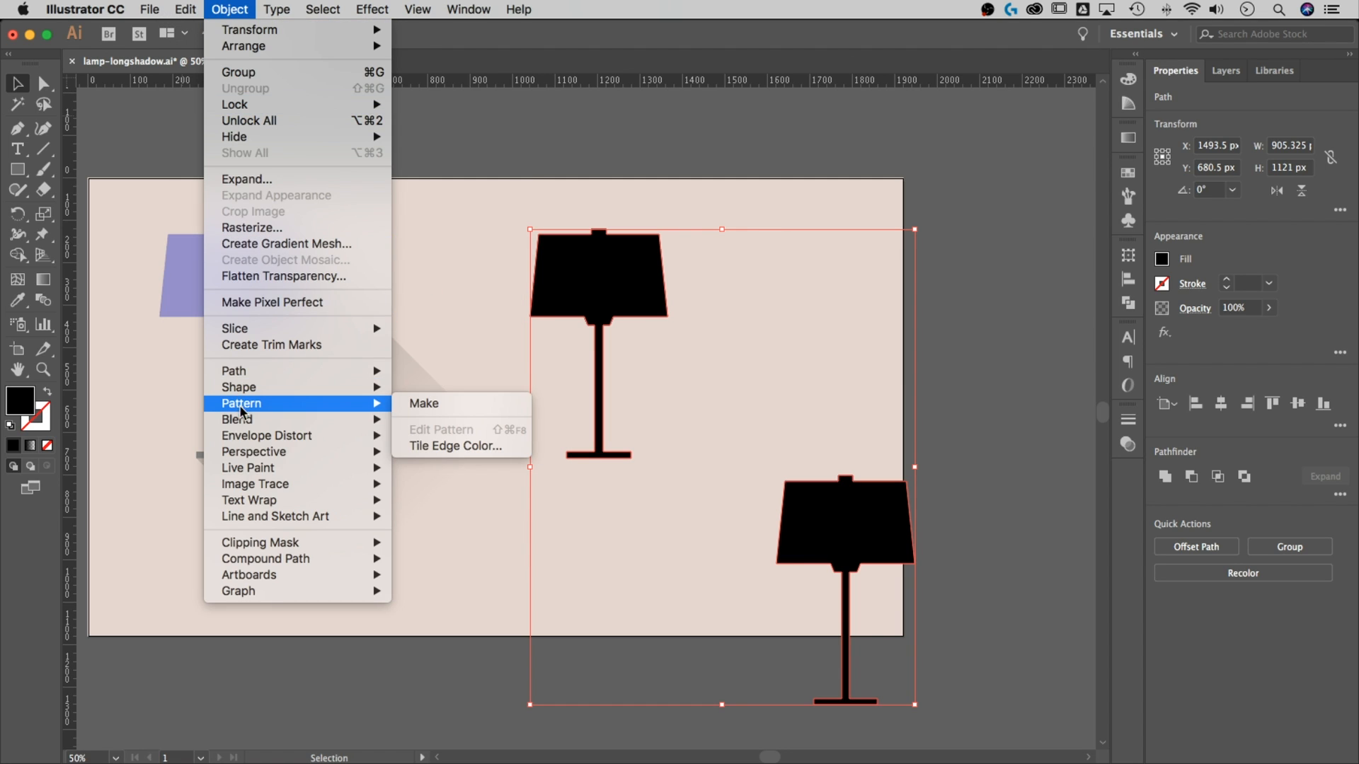
{"action": "mouse_move", "coordinate": [259, 421]}
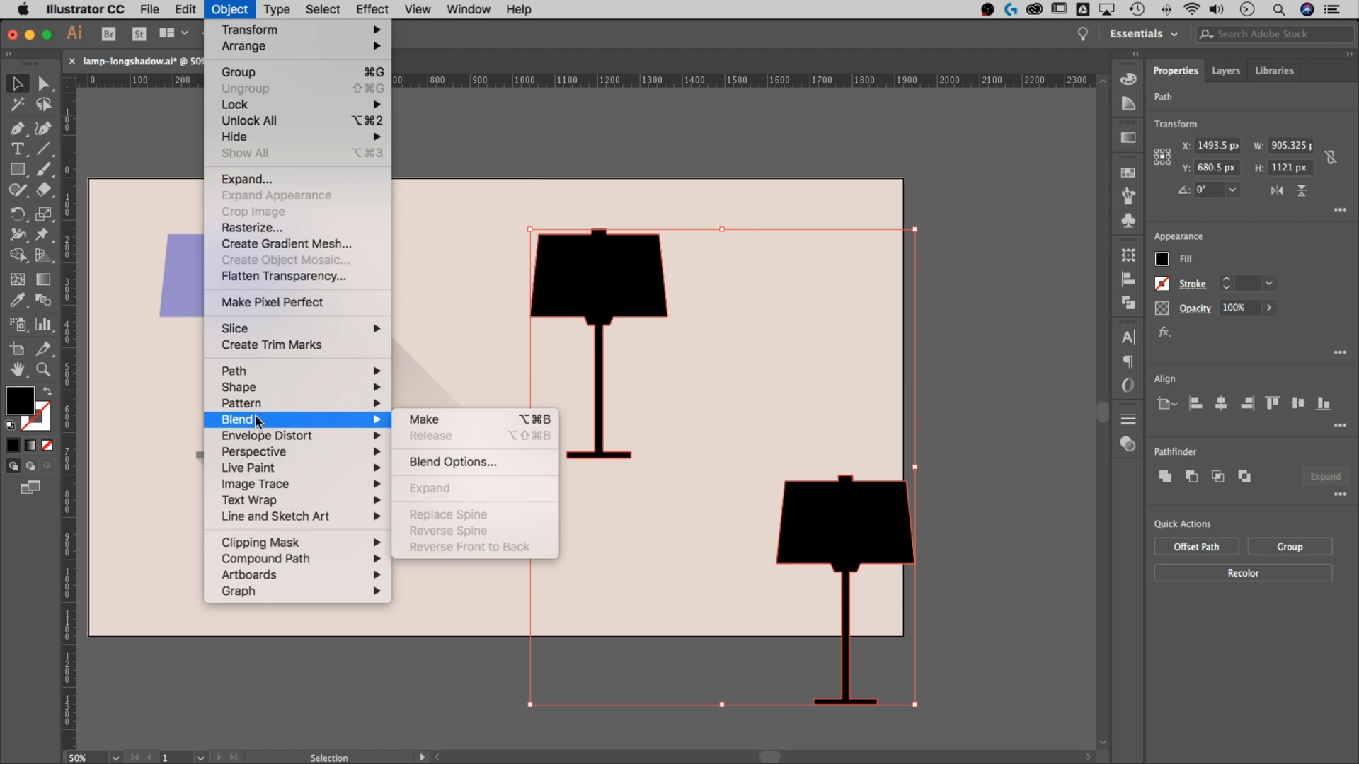
{"action": "left_click", "coordinate": [421, 421]}
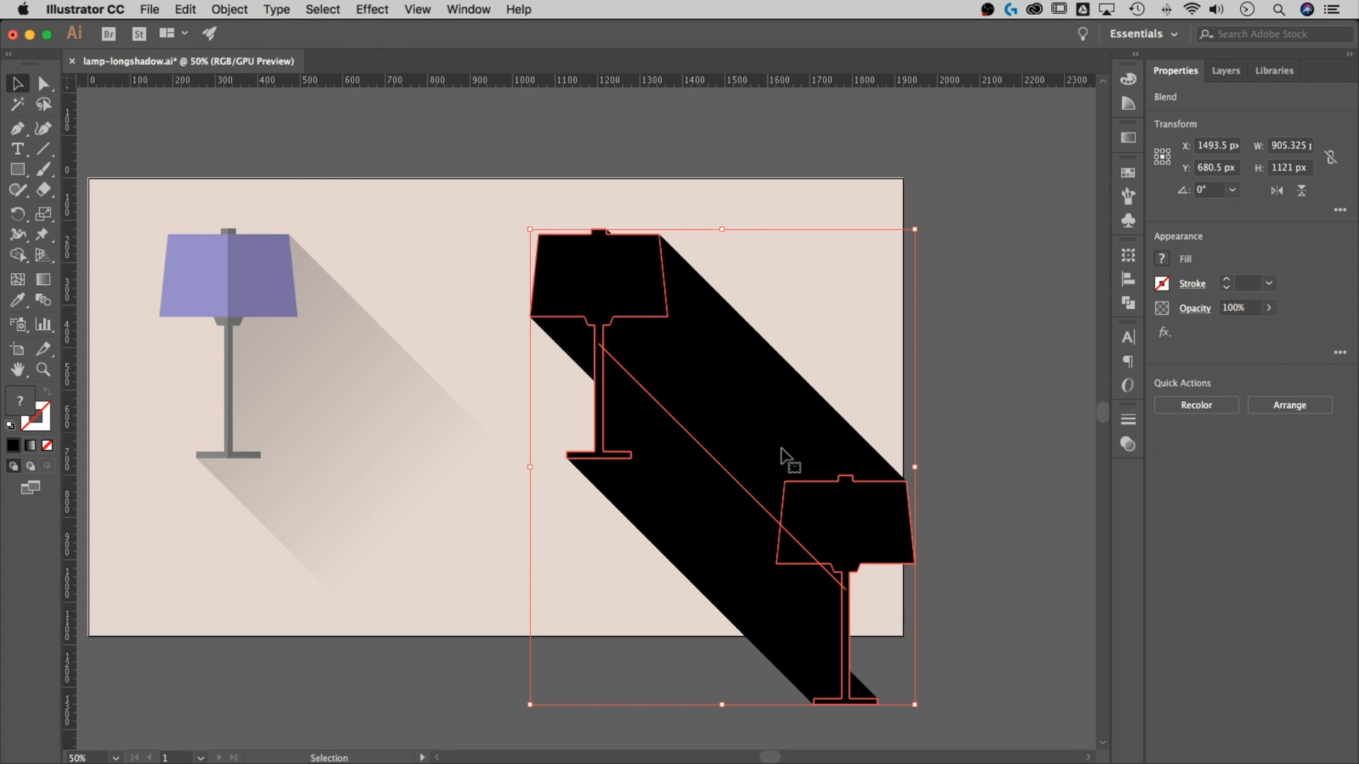
Move the whole blend about 87 px right and 72 px up, and undo the move.
{"action": "left_click", "coordinate": [880, 290]}
{"action": "left_click_drag", "start_coordinate": [763, 406], "coordinate": [794, 369]}
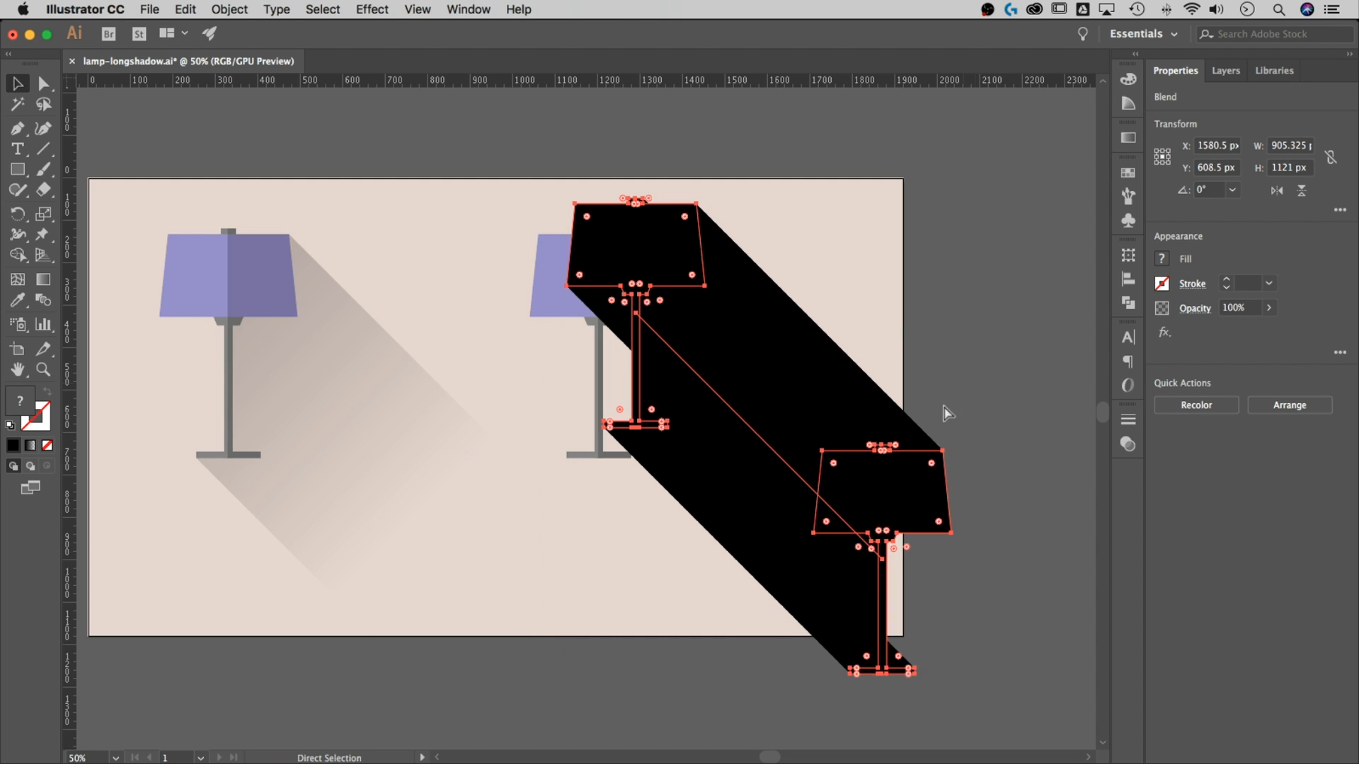
{"action": "left_click_drag", "start_coordinate": [953, 409], "coordinate": [840, 461]}
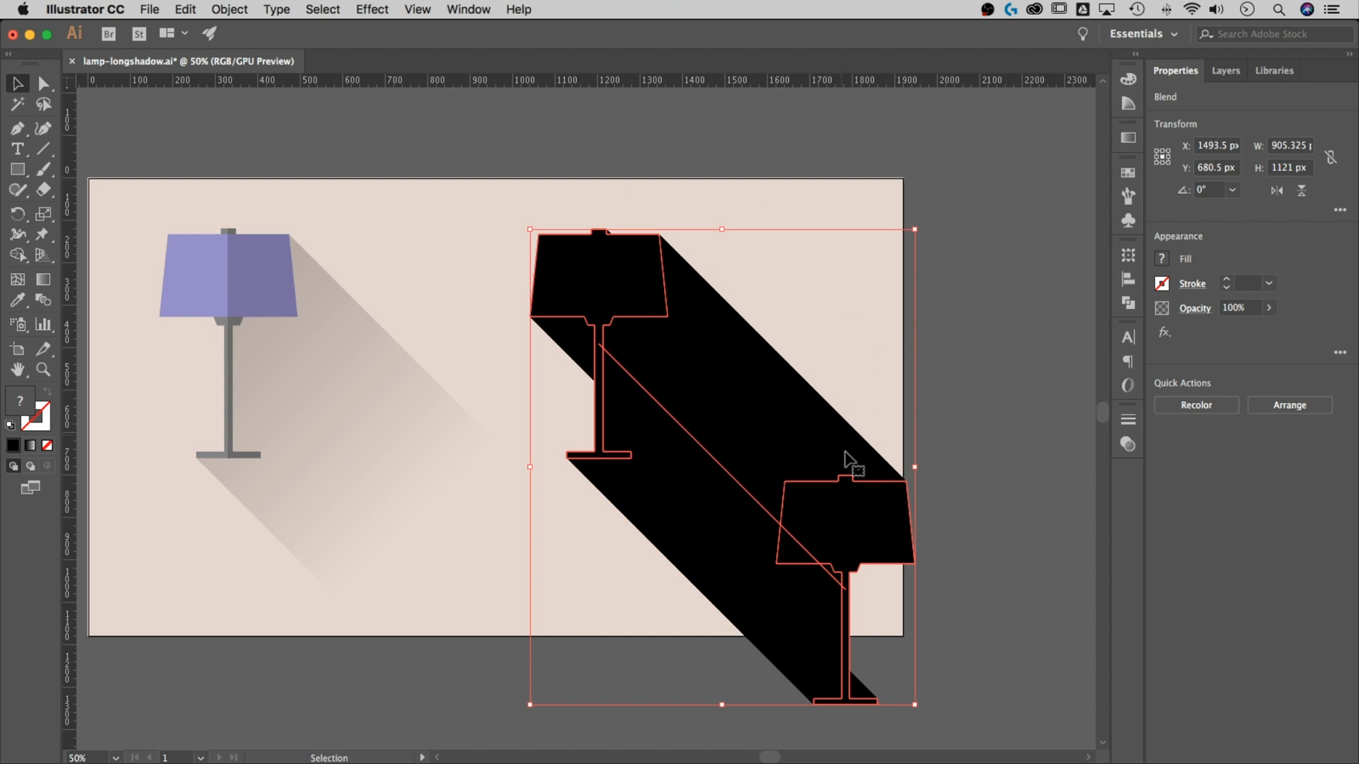
Set the opacity of the far, offset lamp silhouette inside the blend to 0%.
{"action": "double_click", "coordinate": [835, 495]}
{"action": "left_click", "coordinate": [646, 294]}
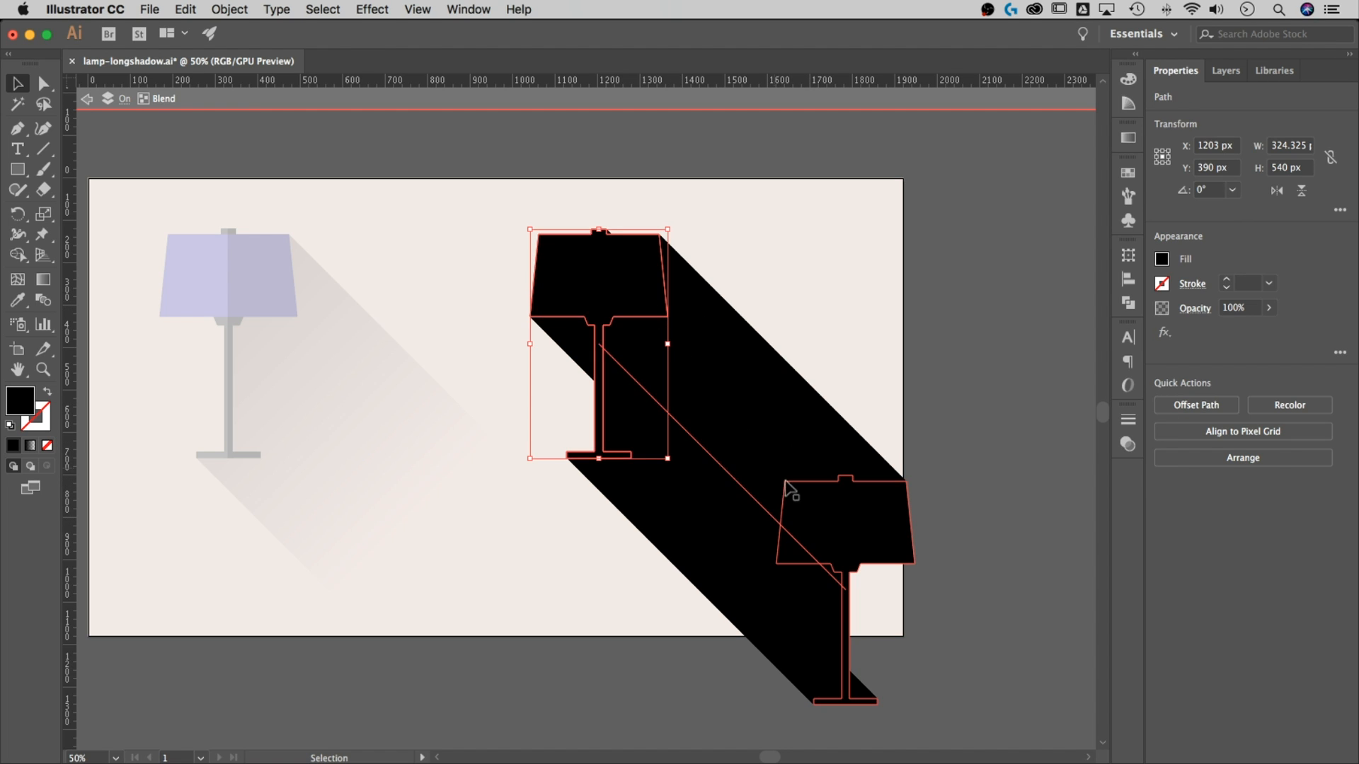
{"action": "left_click", "coordinate": [828, 522]}
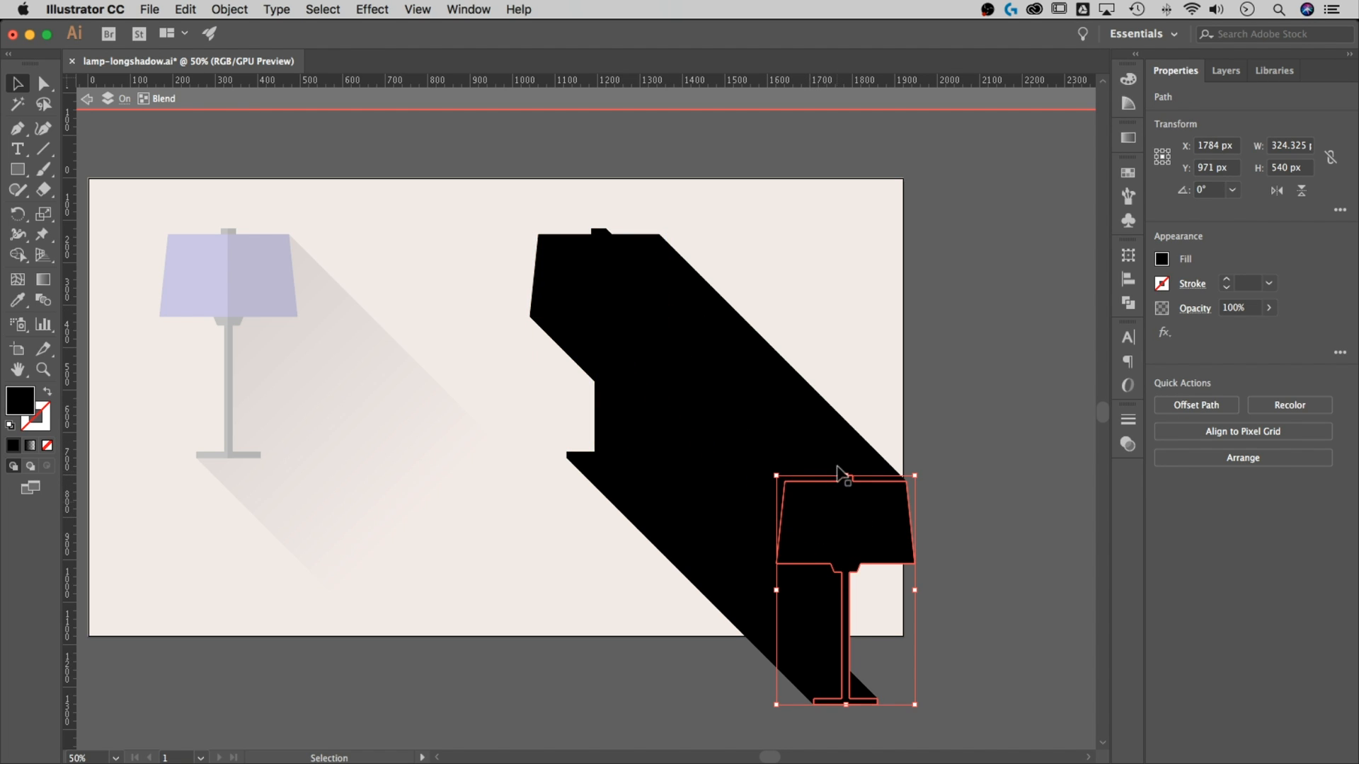
{"action": "left_click", "coordinate": [1250, 305]}
{"action": "type", "text": "0"}
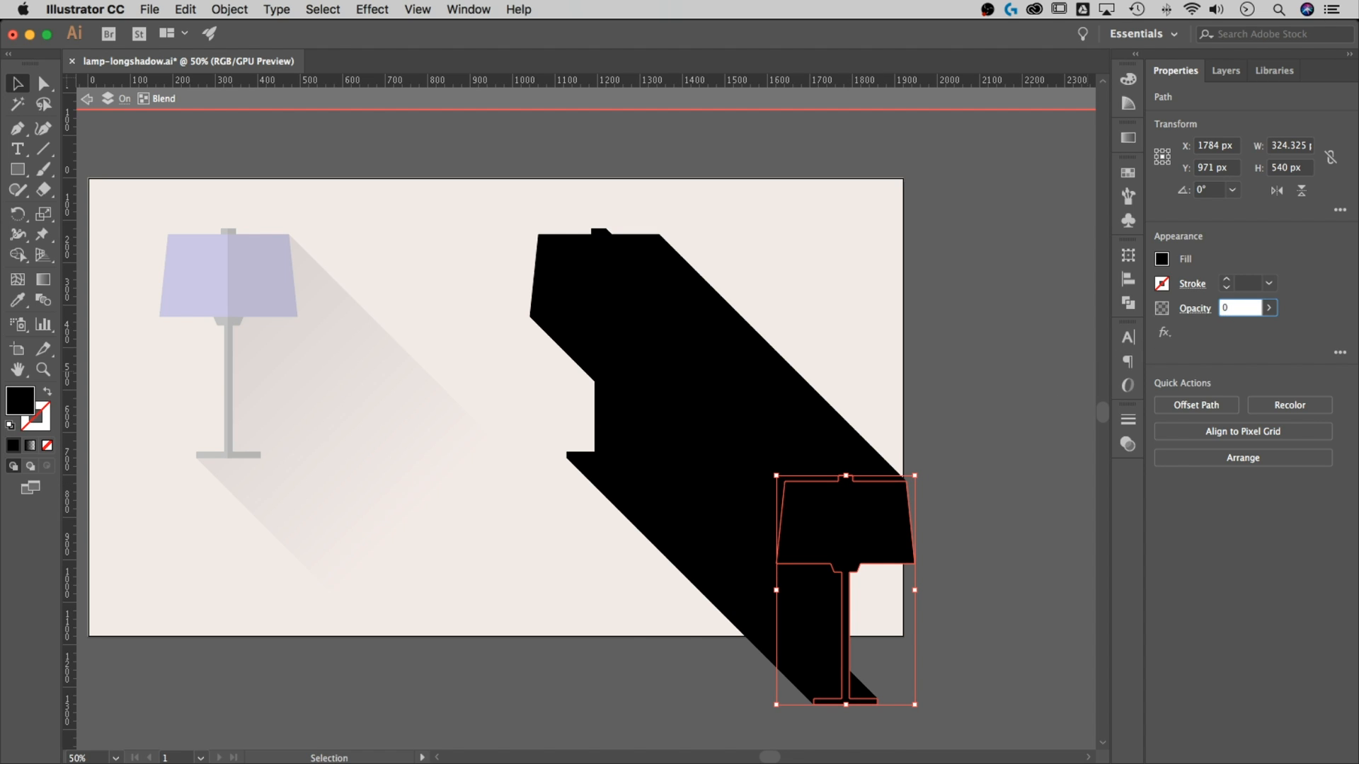
{"action": "key", "text": "Return"}
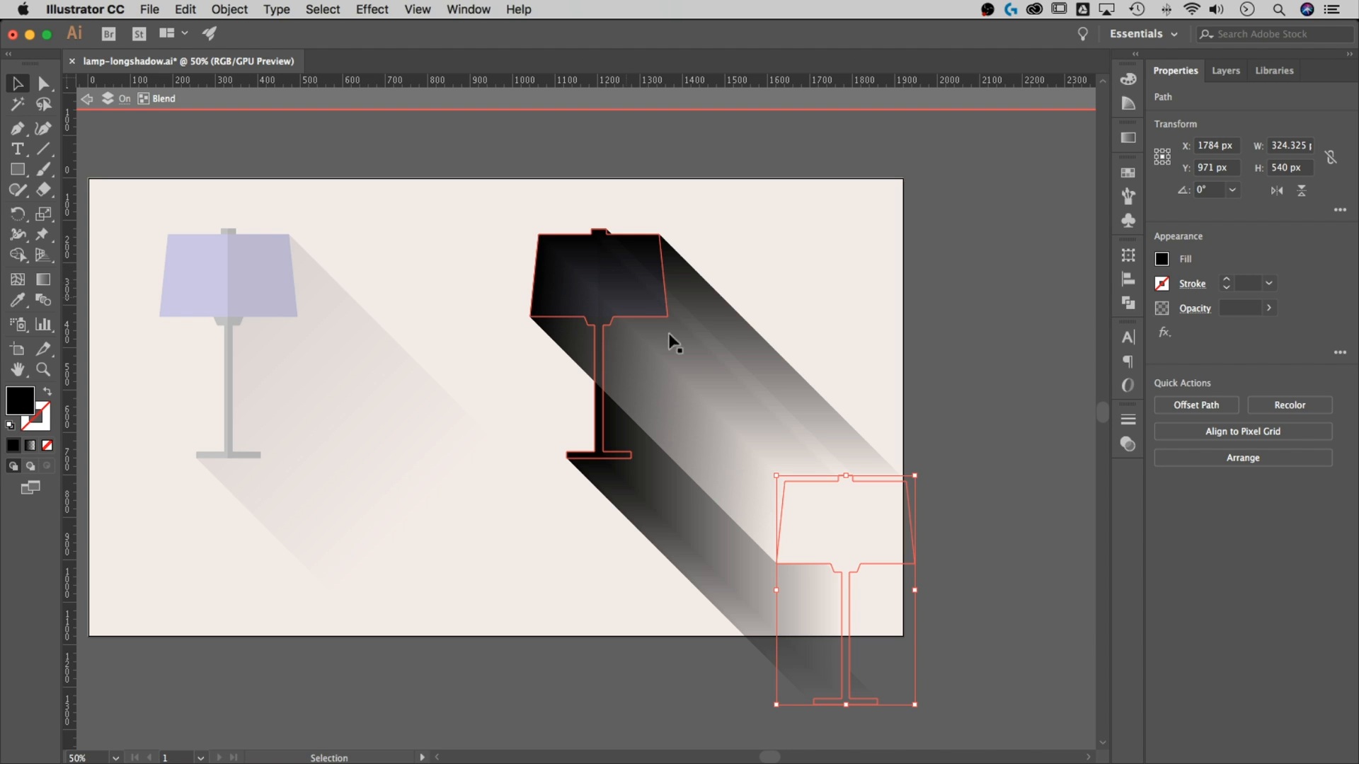
{"action": "double_click", "coordinate": [975, 349]}
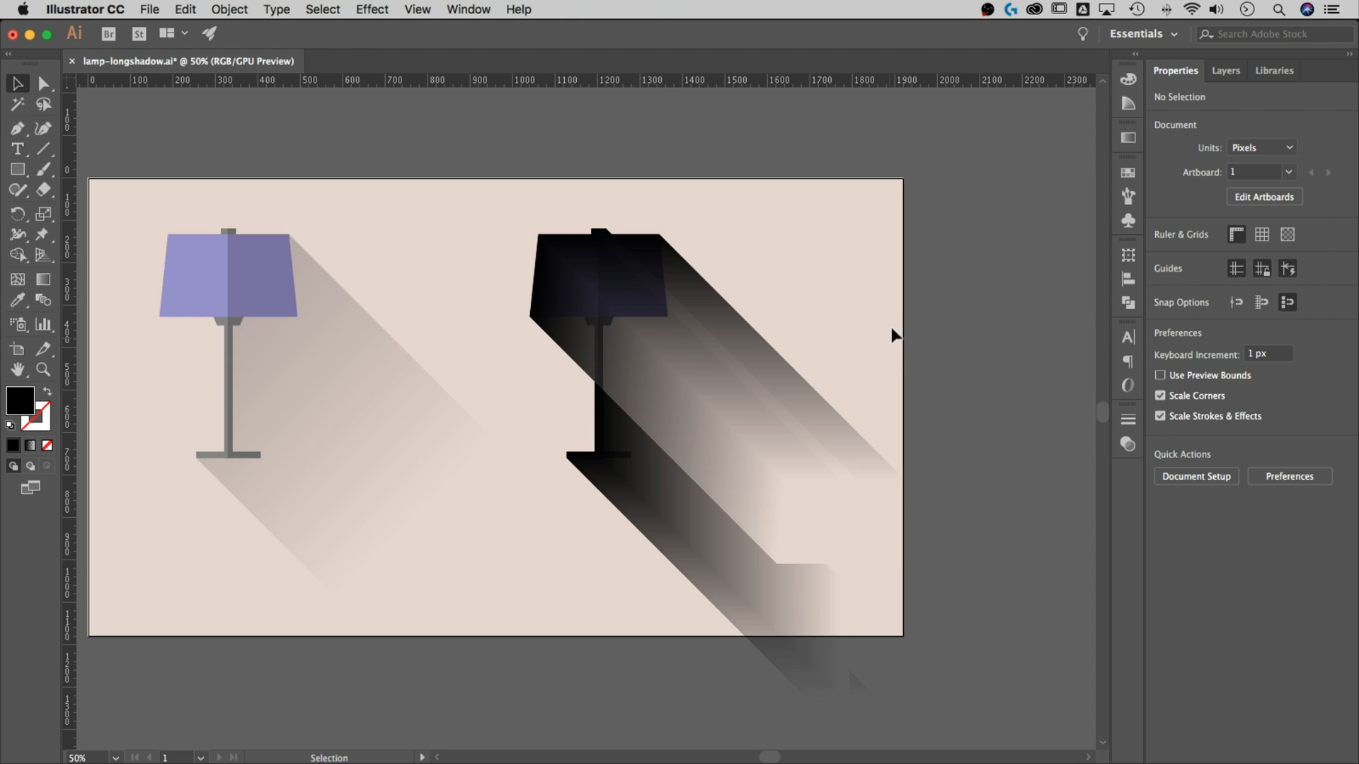
Set the opacity of the whole lamp silhouette blend to 20%.
{"action": "left_click", "coordinate": [691, 350]}
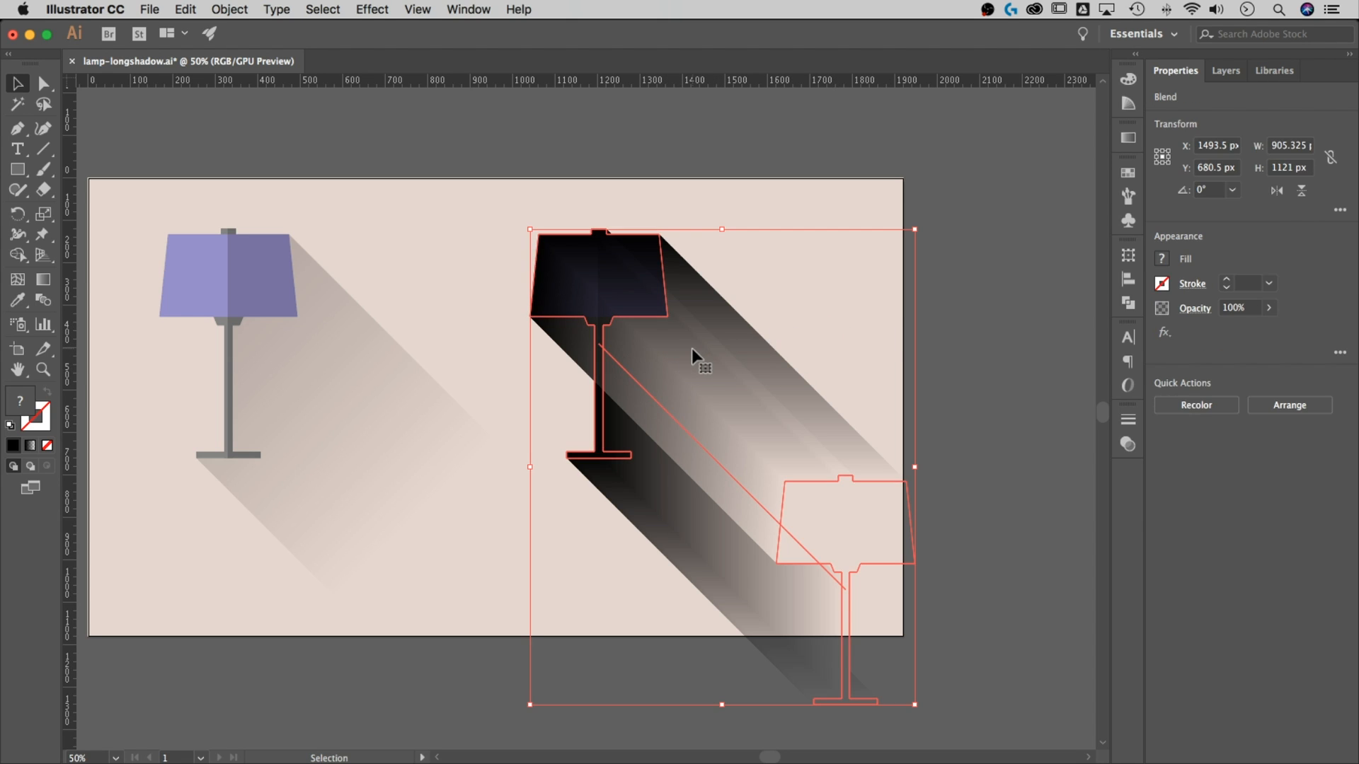
{"action": "left_click", "coordinate": [1256, 309]}
{"action": "type", "text": "20"}
{"action": "key", "text": "Return"}
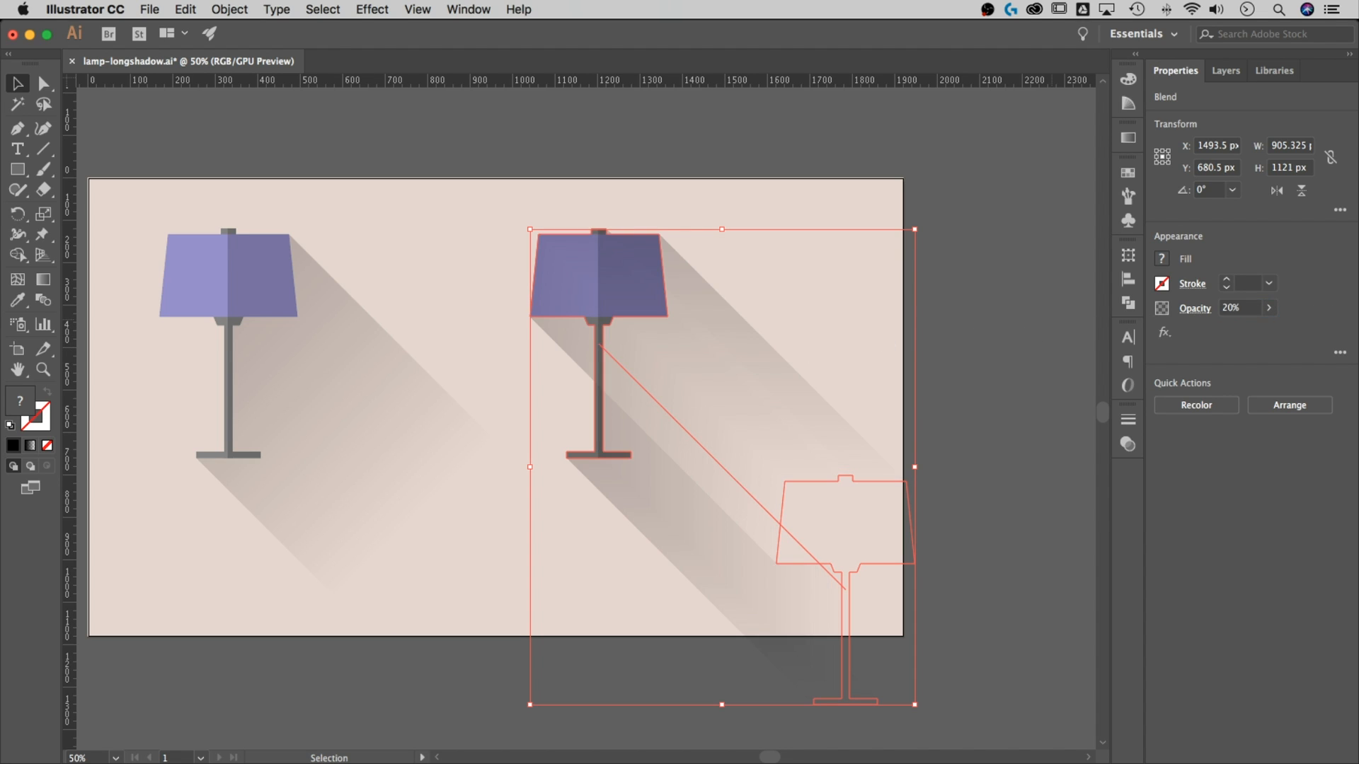
{"action": "left_click", "coordinate": [1012, 303]}
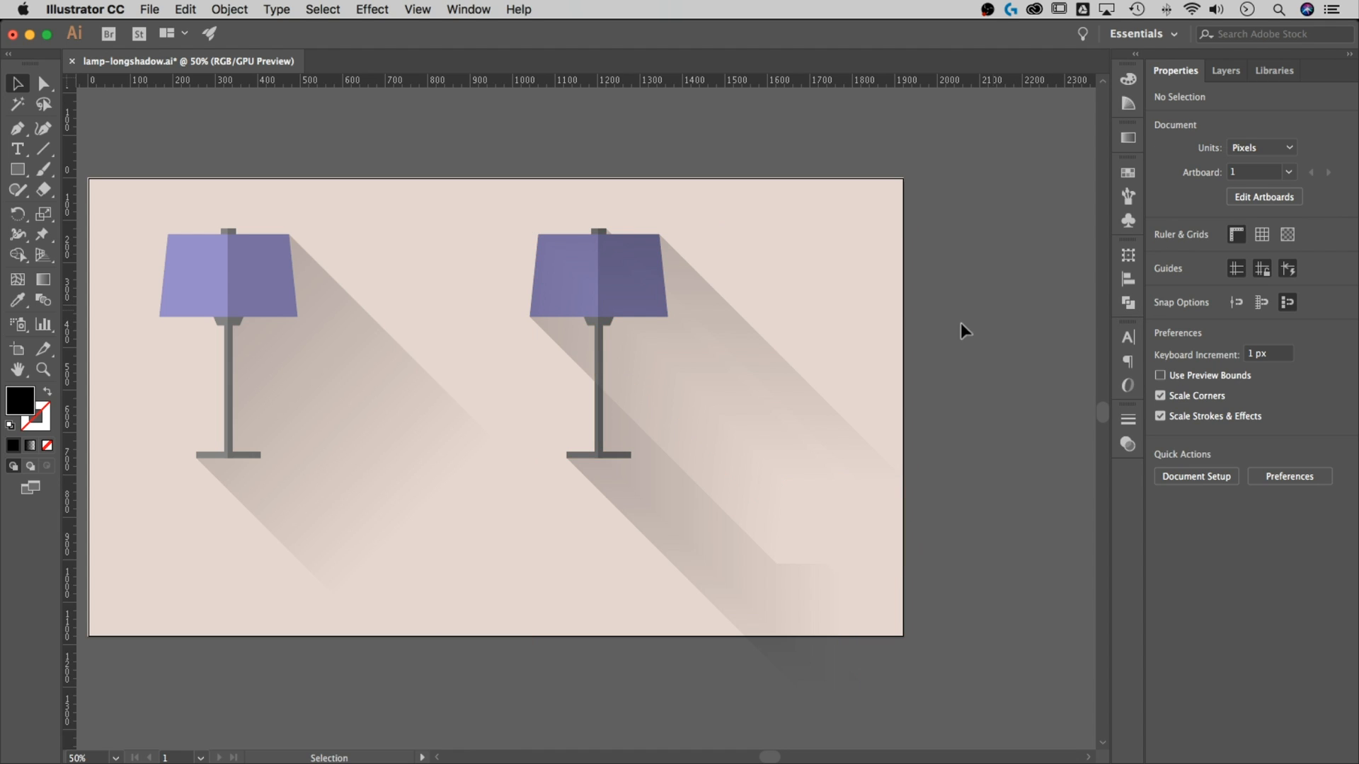
Send the blended shadow backward so it sits behind the second lamp.
{"action": "left_click", "coordinate": [702, 347]}
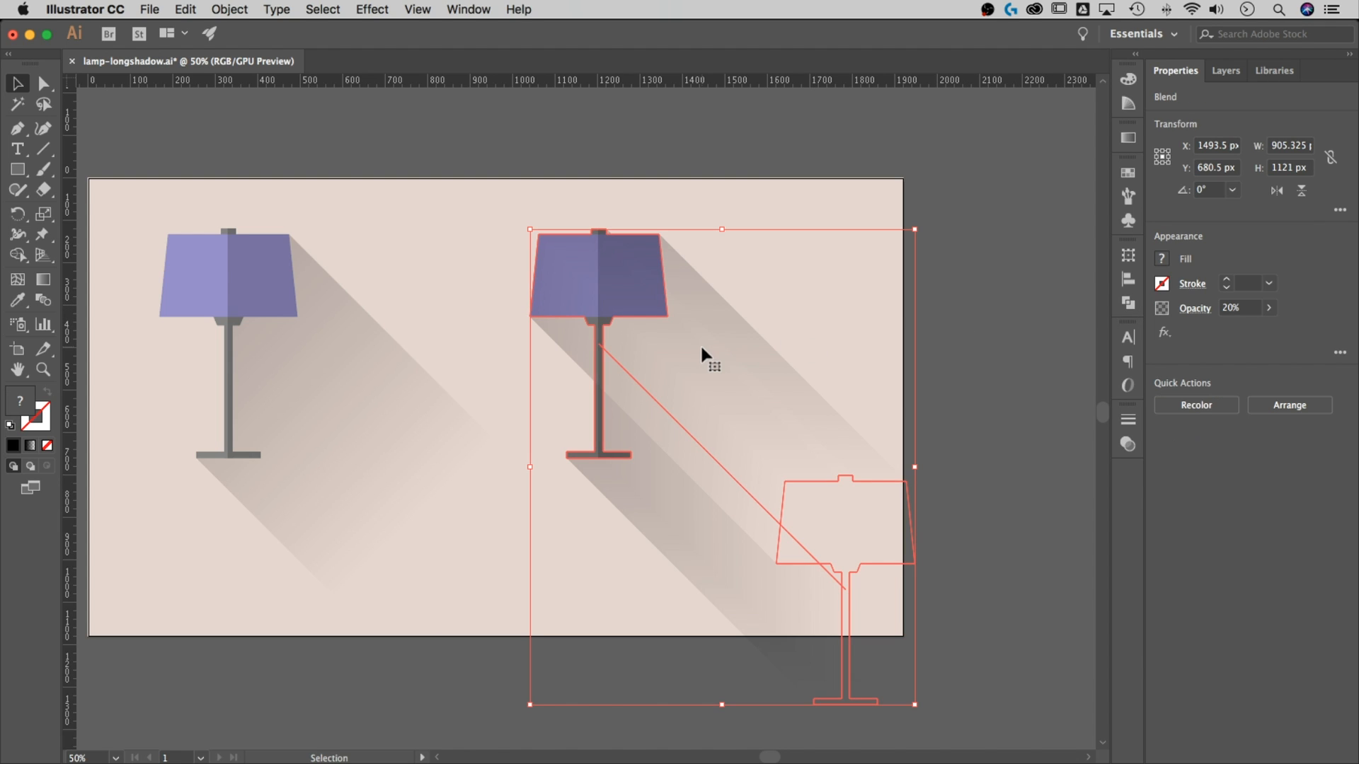
{"action": "right_click", "coordinate": [702, 347]}
{"action": "mouse_move", "coordinate": [807, 515]}
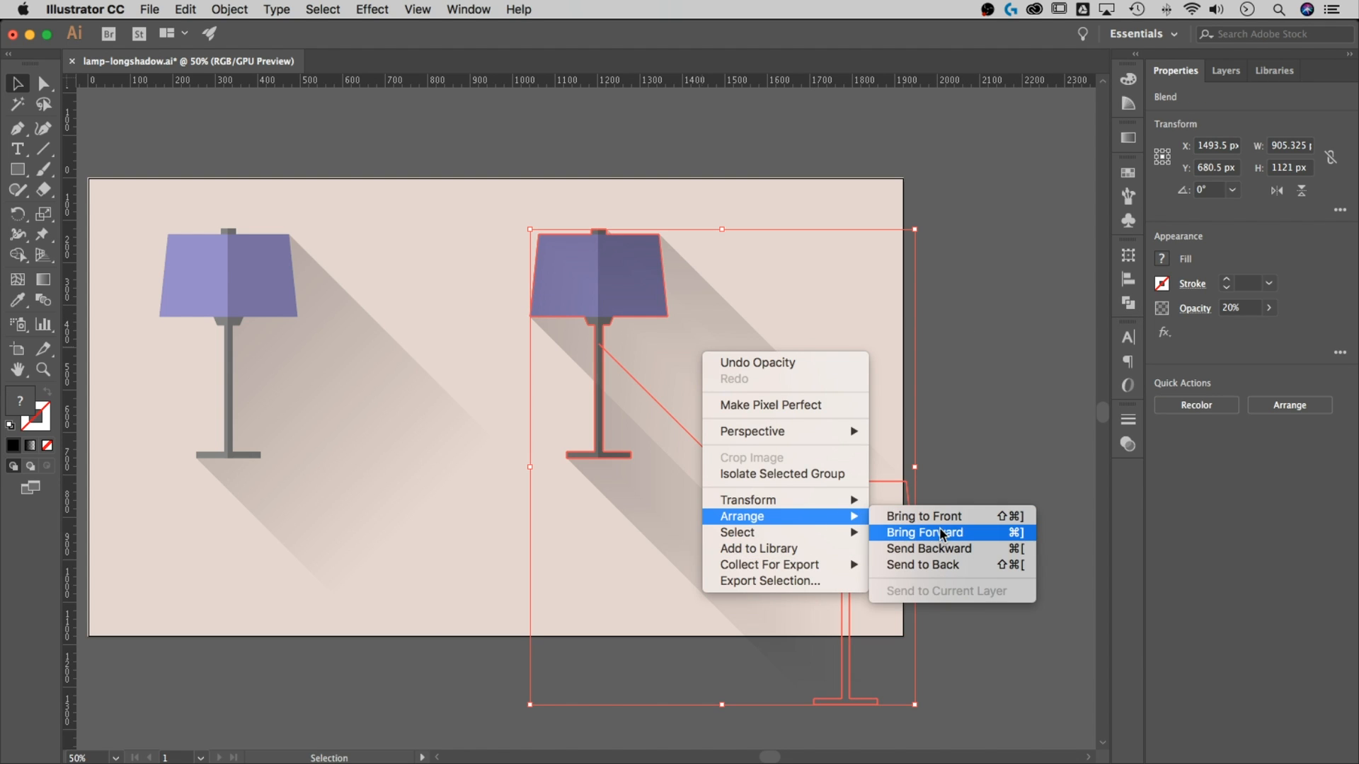
{"action": "left_click", "coordinate": [954, 549]}
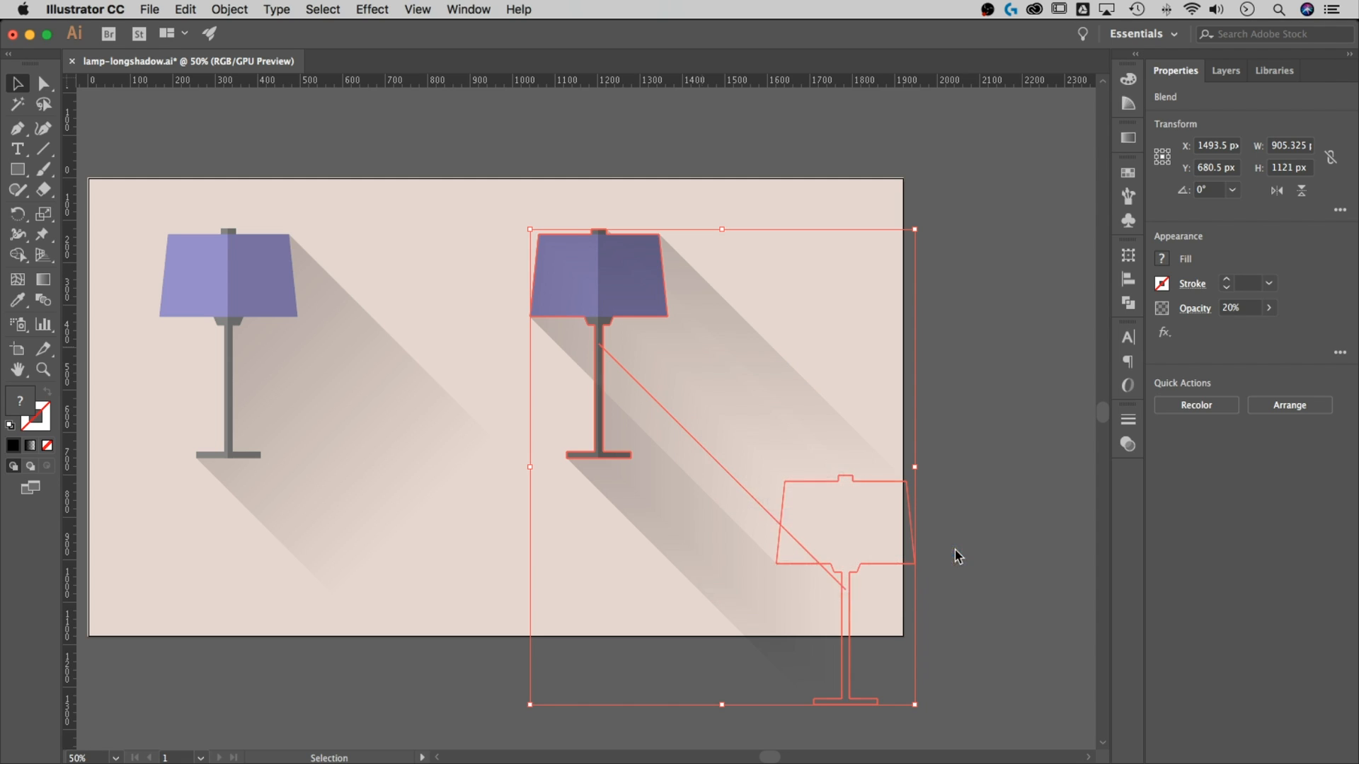
{"action": "left_click", "coordinate": [994, 192]}
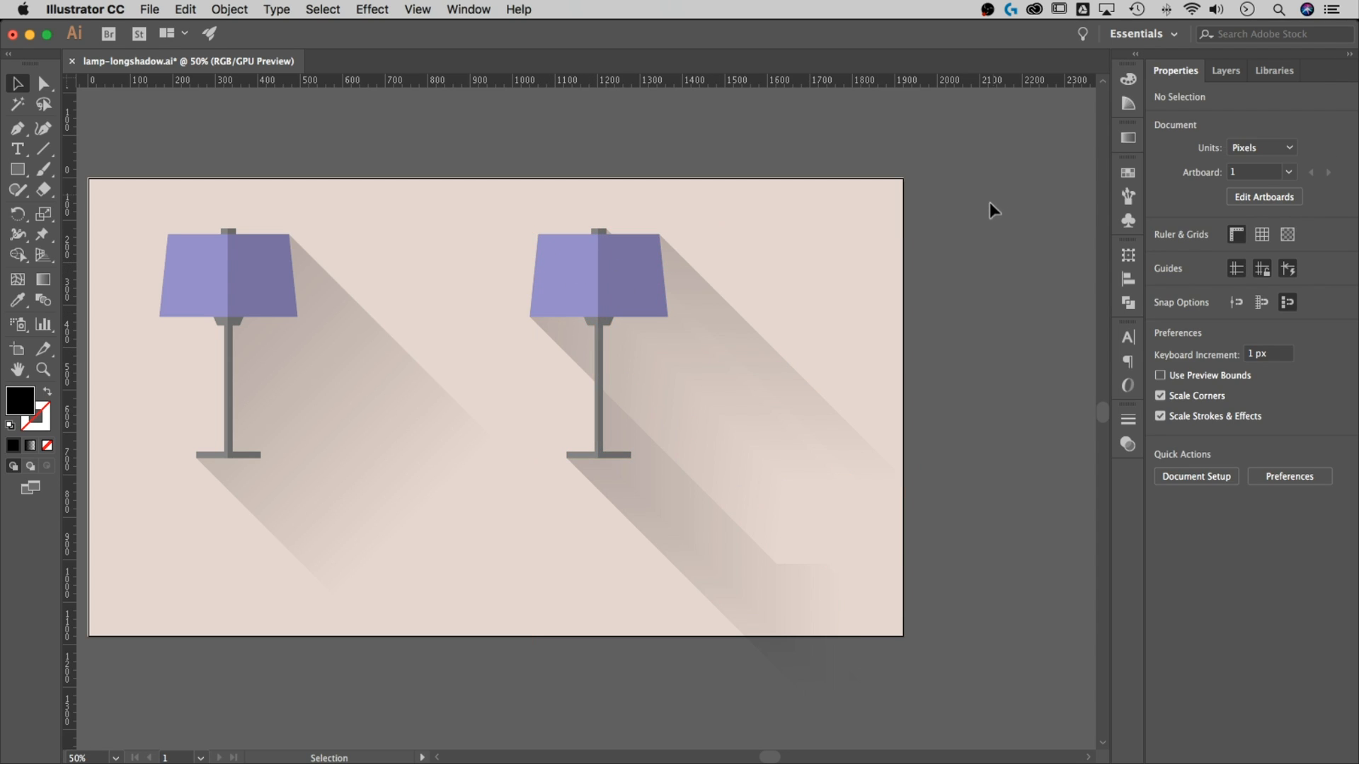
{"action": "left_click", "coordinate": [801, 480]}
{"action": "left_click", "coordinate": [1002, 279]}
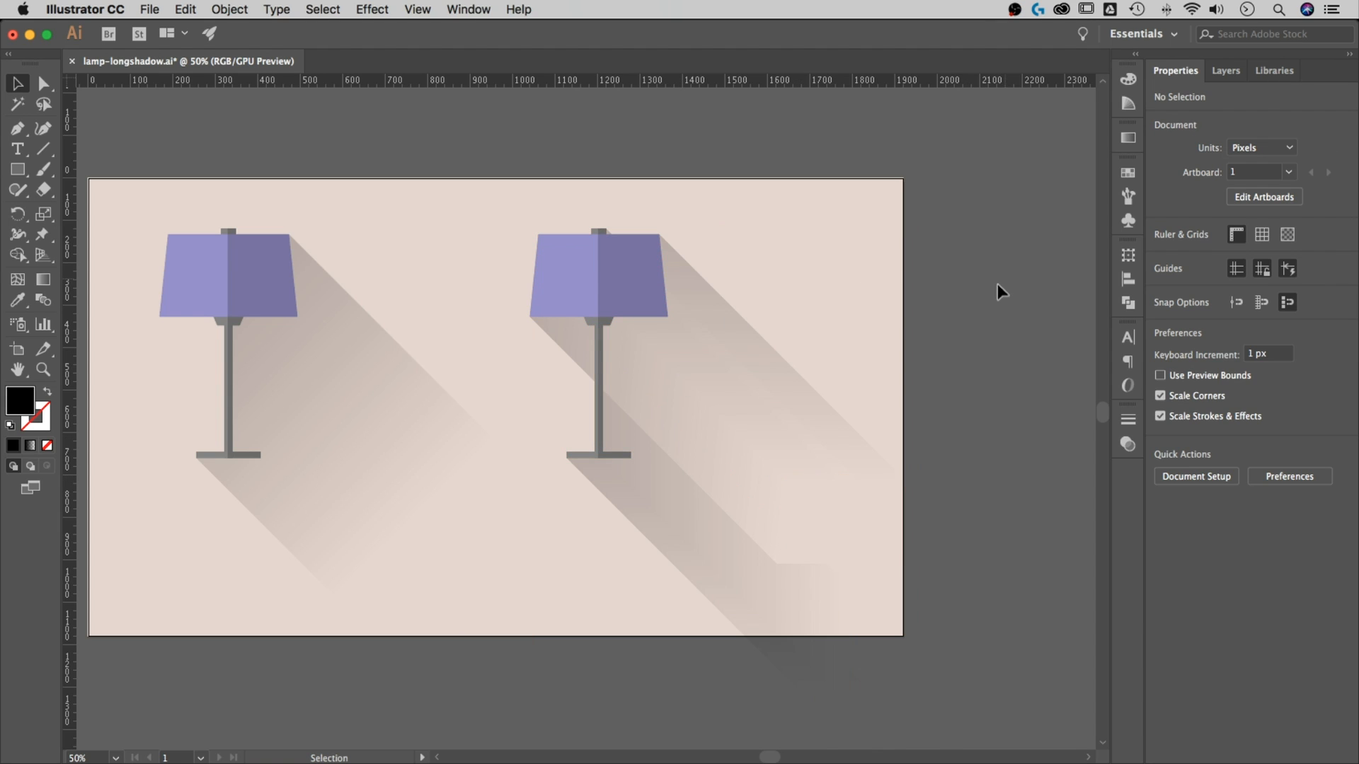
Shorten the blended shadow by moving its transparent end silhouette about 162 px left and 162 px up.
{"action": "double_click", "coordinate": [735, 401]}
{"action": "left_click", "coordinate": [826, 536]}
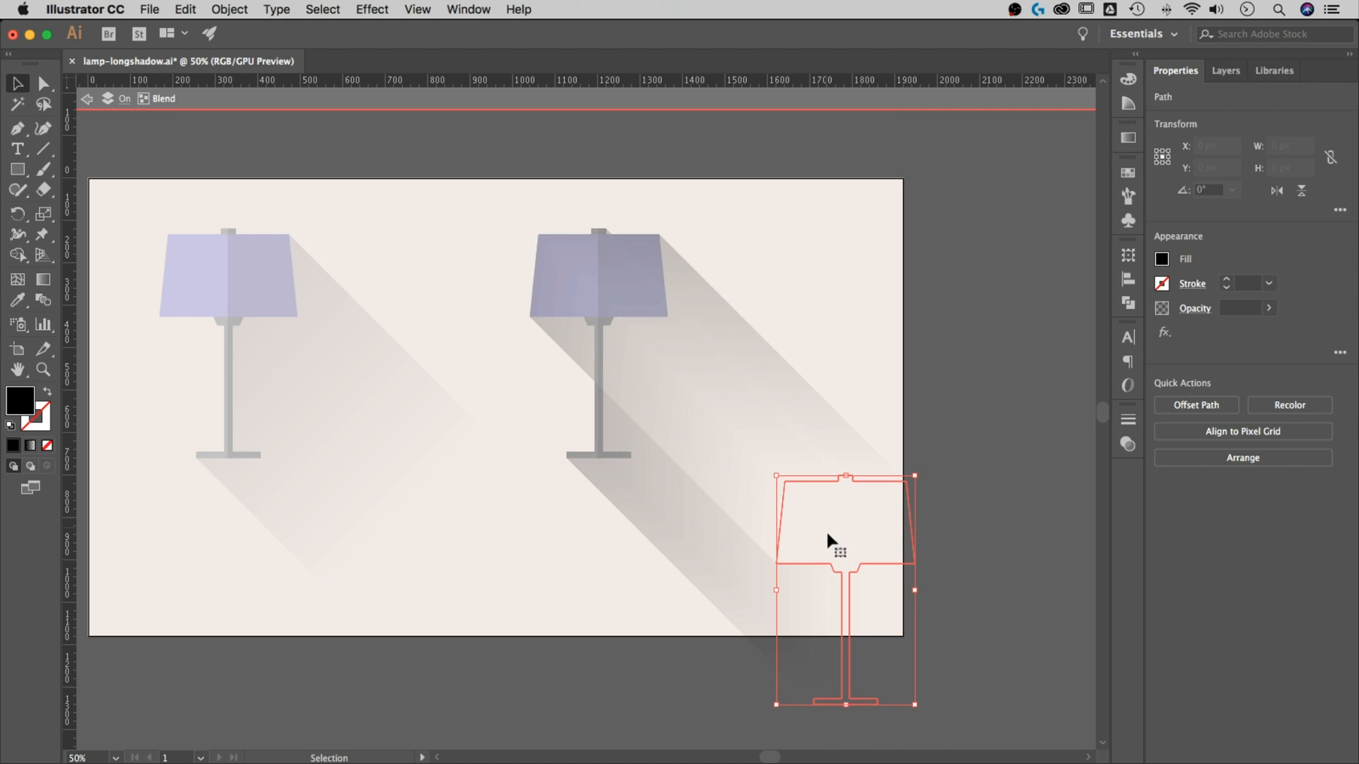
{"action": "left_click_drag", "start_coordinate": [826, 510], "coordinate": [778, 440]}
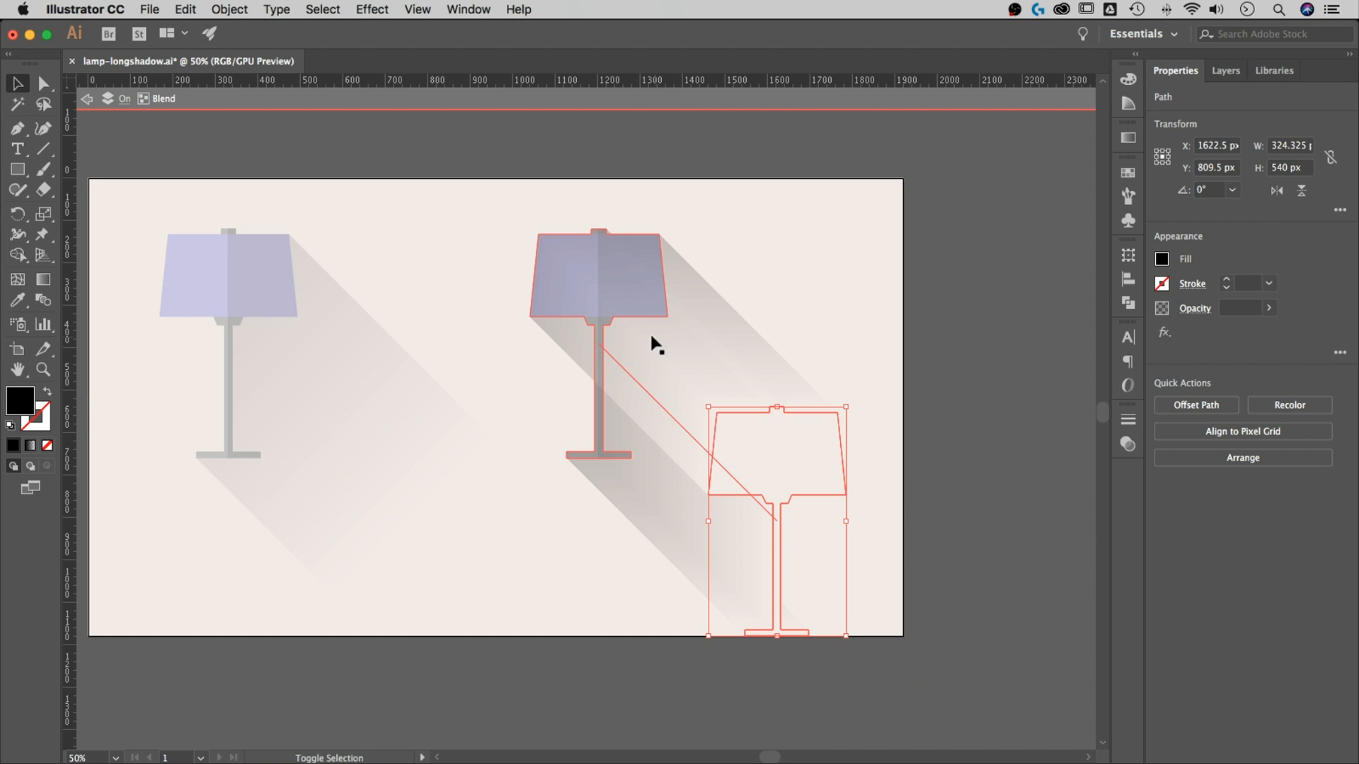
{"action": "double_click", "coordinate": [1009, 320]}
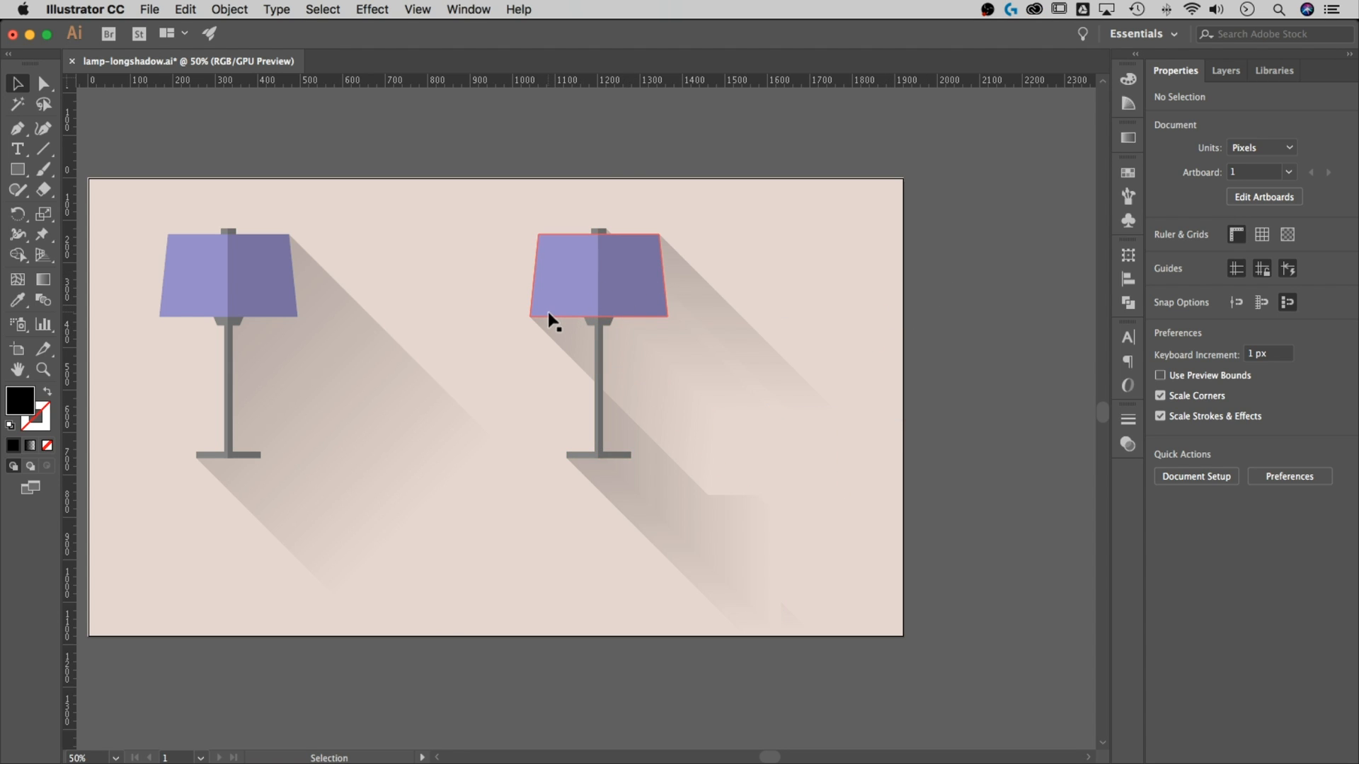
{"action": "left_click_drag", "start_coordinate": [539, 316], "coordinate": [718, 502]}
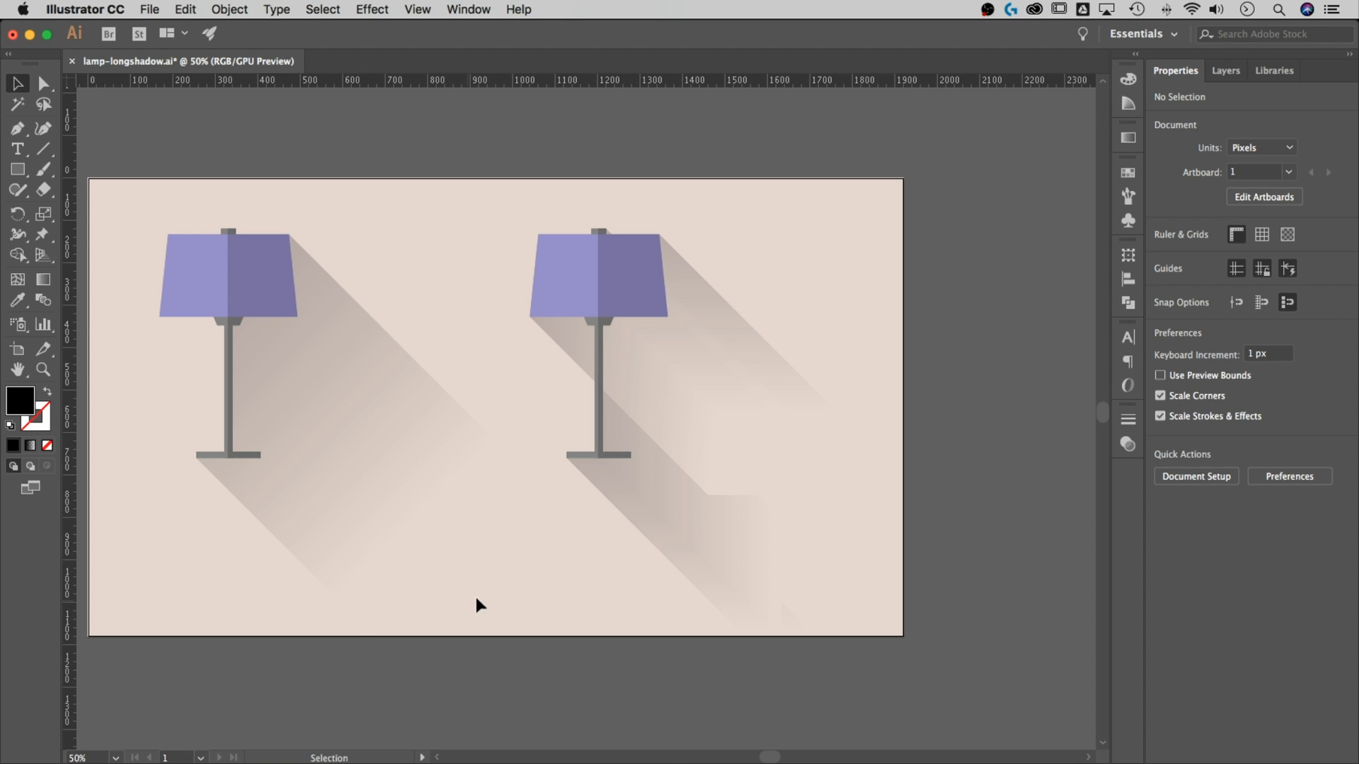
Revert the second lamp's blended shadow to one black silhouette and move that silhouette about 384 px right.
{"action": "key", "text": "a"}
{"action": "left_click", "coordinate": [825, 418]}
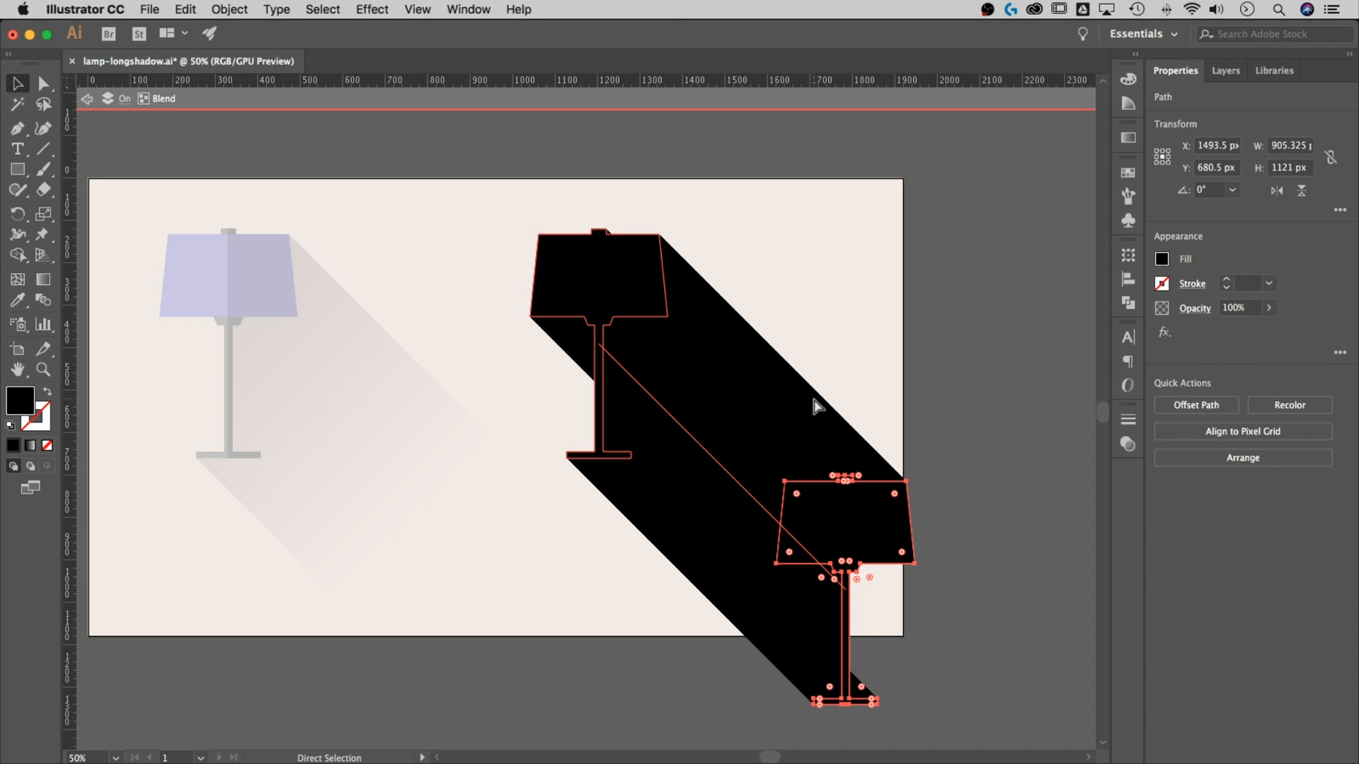
{"action": "key", "text": "super+alt+shift+b"}
{"action": "key", "text": "Delete"}
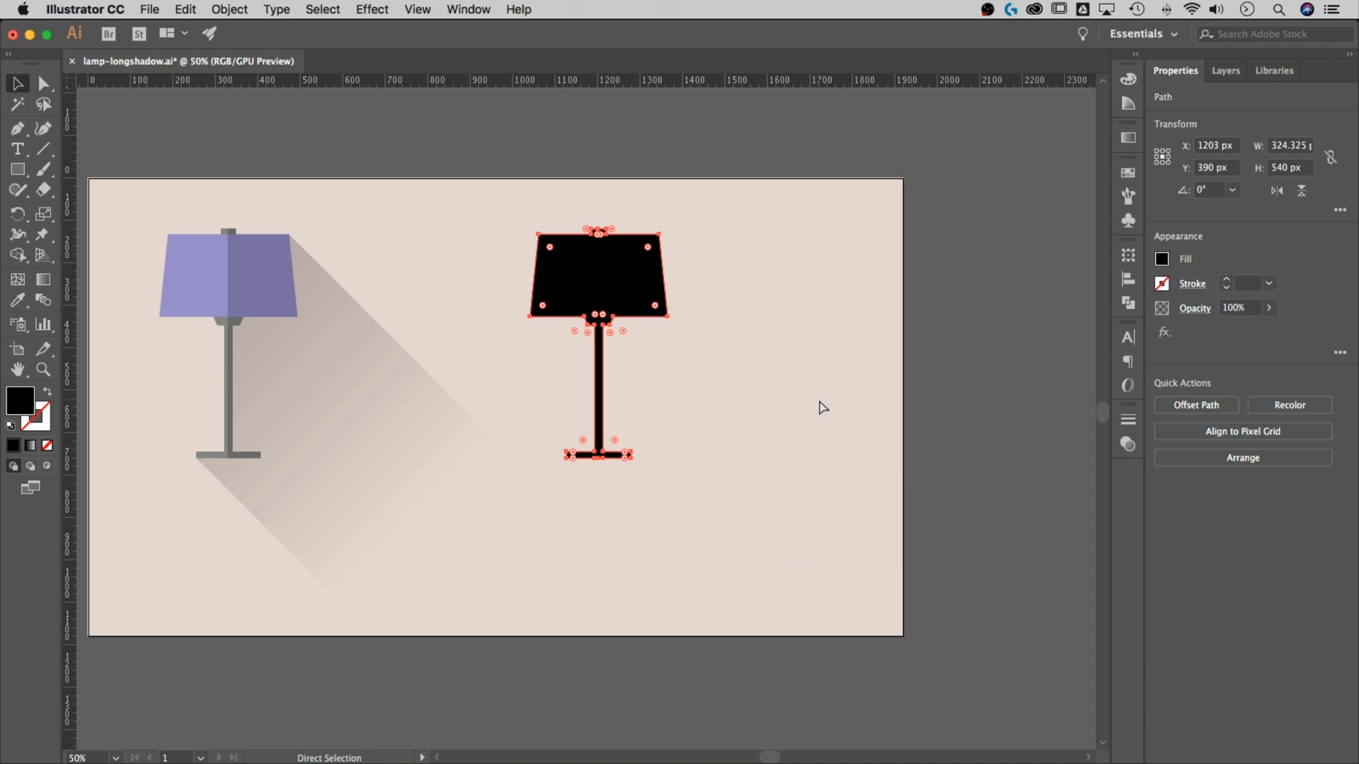
{"action": "left_click_drag", "start_coordinate": [667, 232], "coordinate": [830, 230]}
Draw a rectangle about 198 by 678 px over the silhouette's left half and remove it together with that half using Shape Builder.
{"action": "key", "text": "m"}
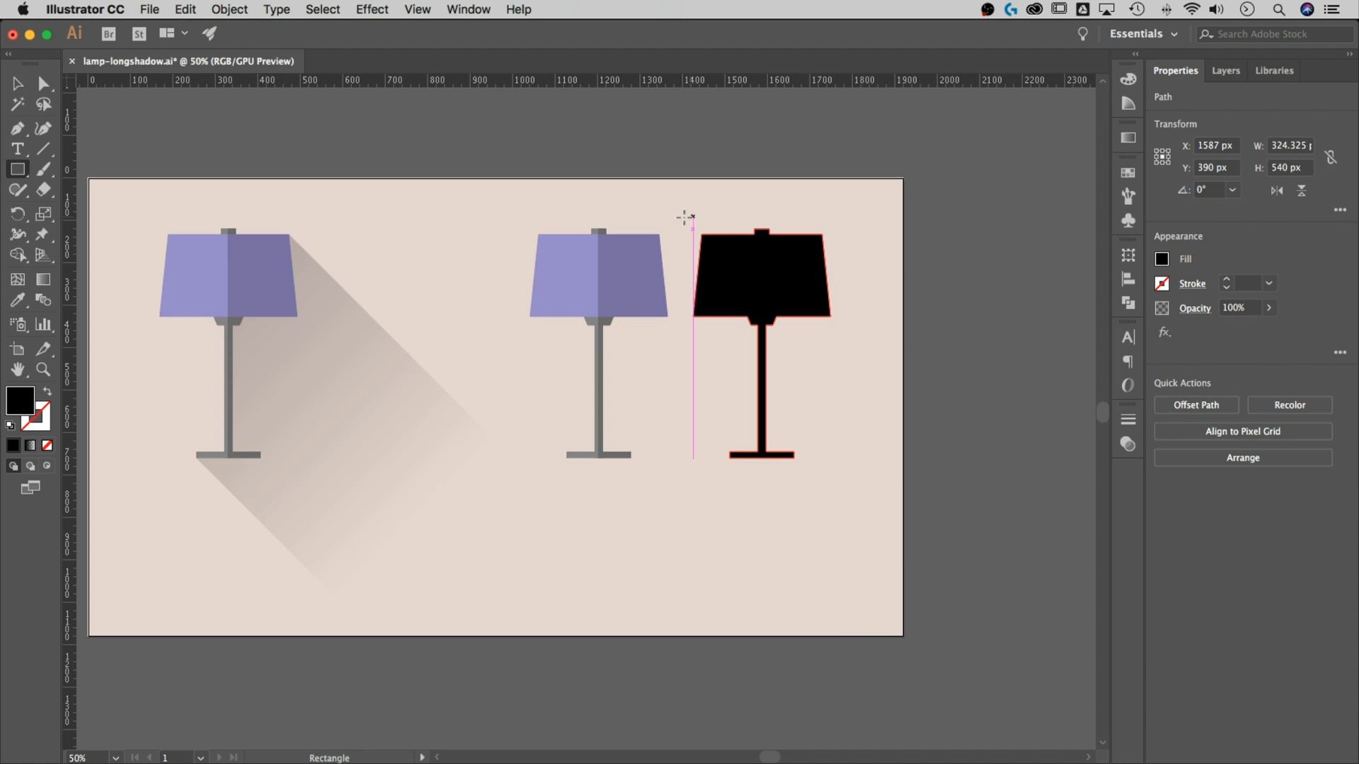
{"action": "left_click_drag", "start_coordinate": [678, 207], "coordinate": [761, 494]}
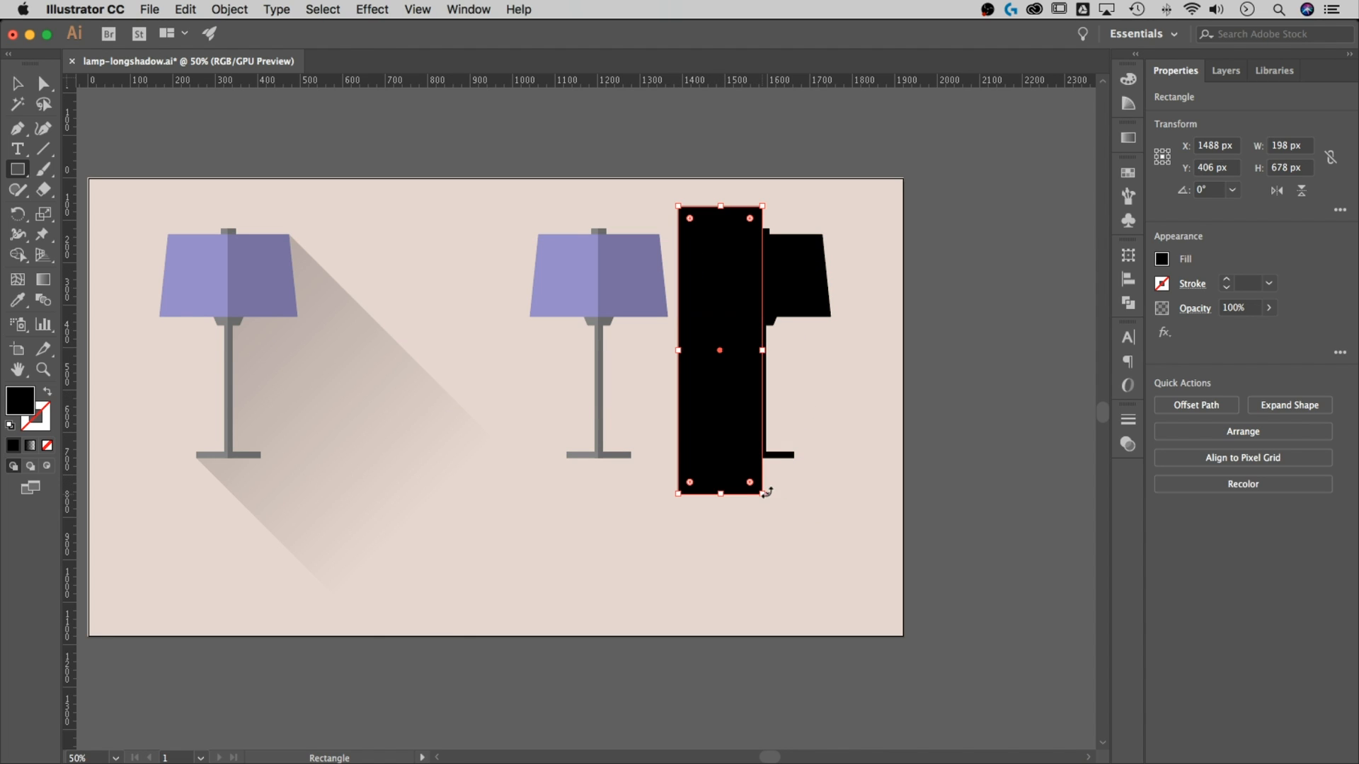
{"action": "key", "text": "v"}
{"action": "left_click_drag", "start_coordinate": [858, 508], "coordinate": [718, 185]}
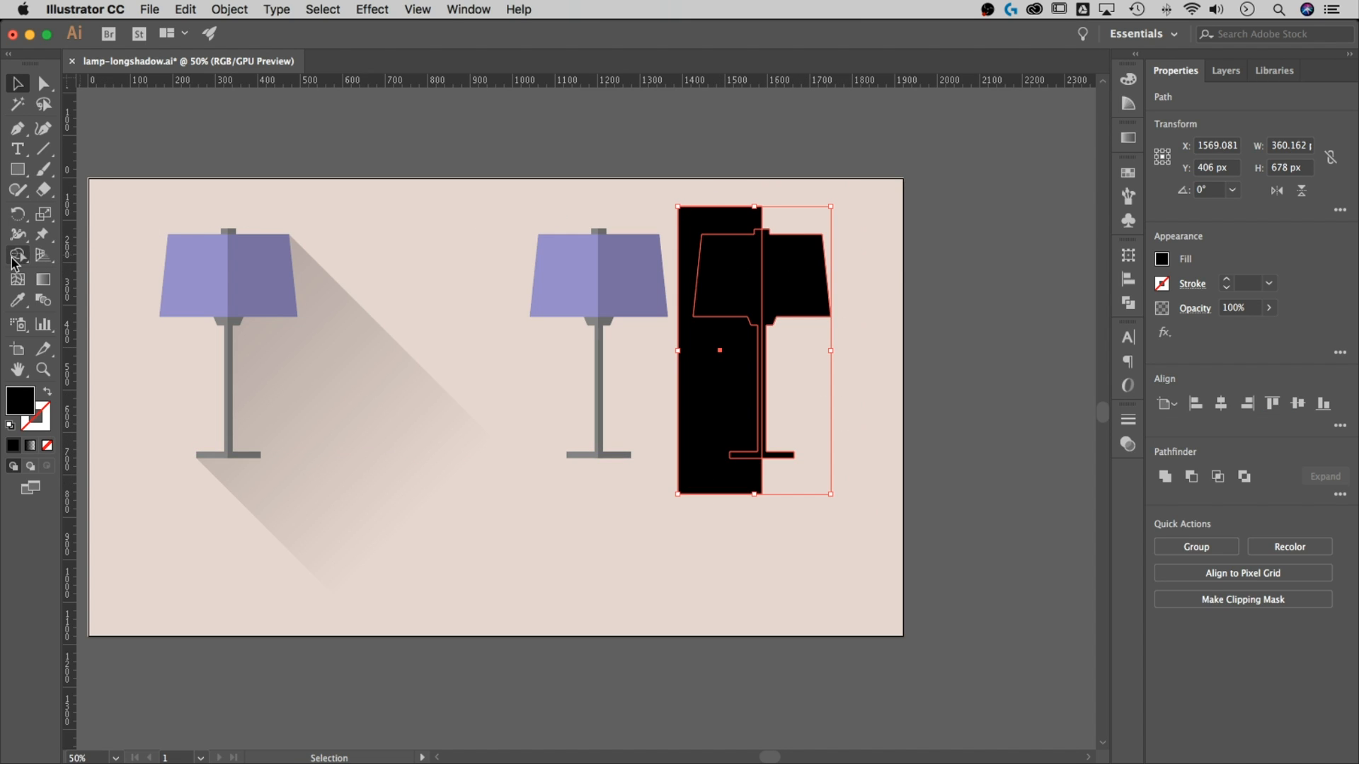
{"action": "left_click", "coordinate": [15, 259]}
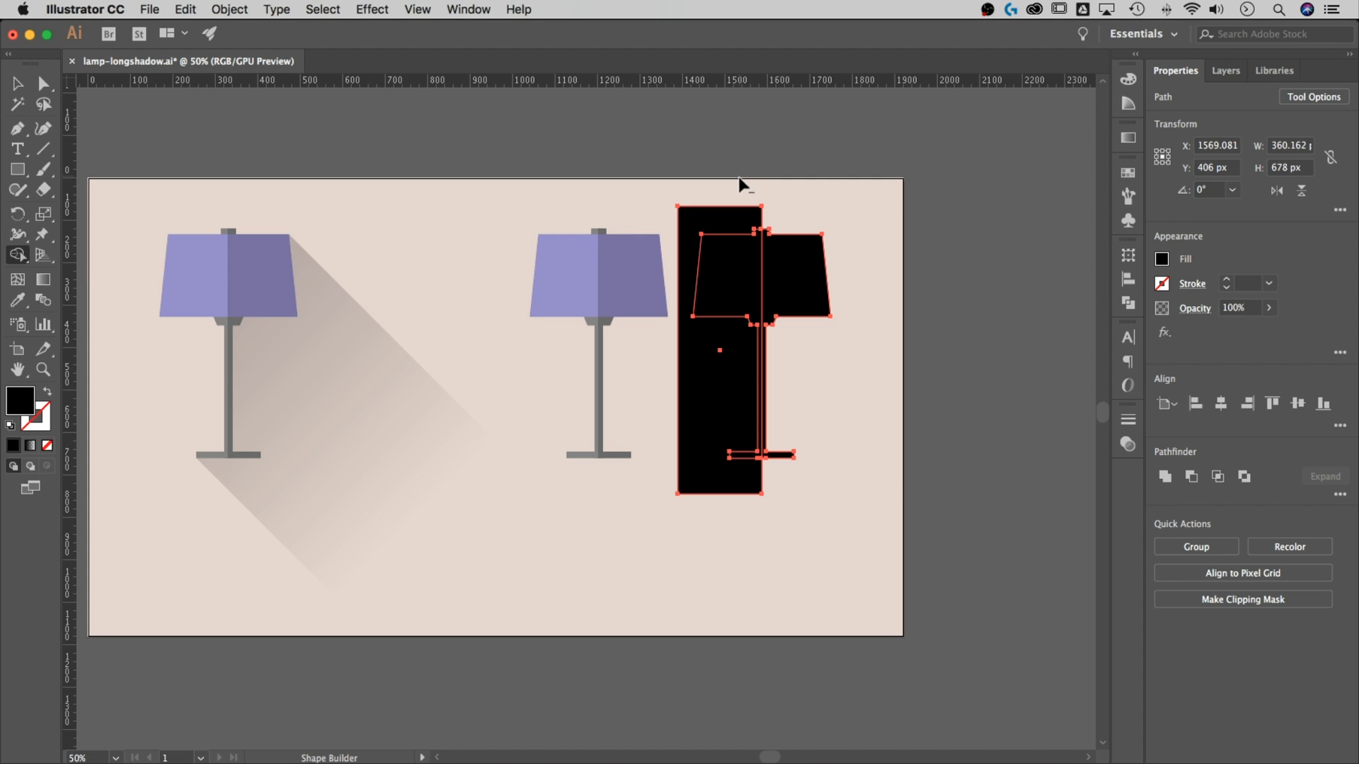
{"action": "left_click_drag", "start_coordinate": [739, 183], "coordinate": [736, 324]}
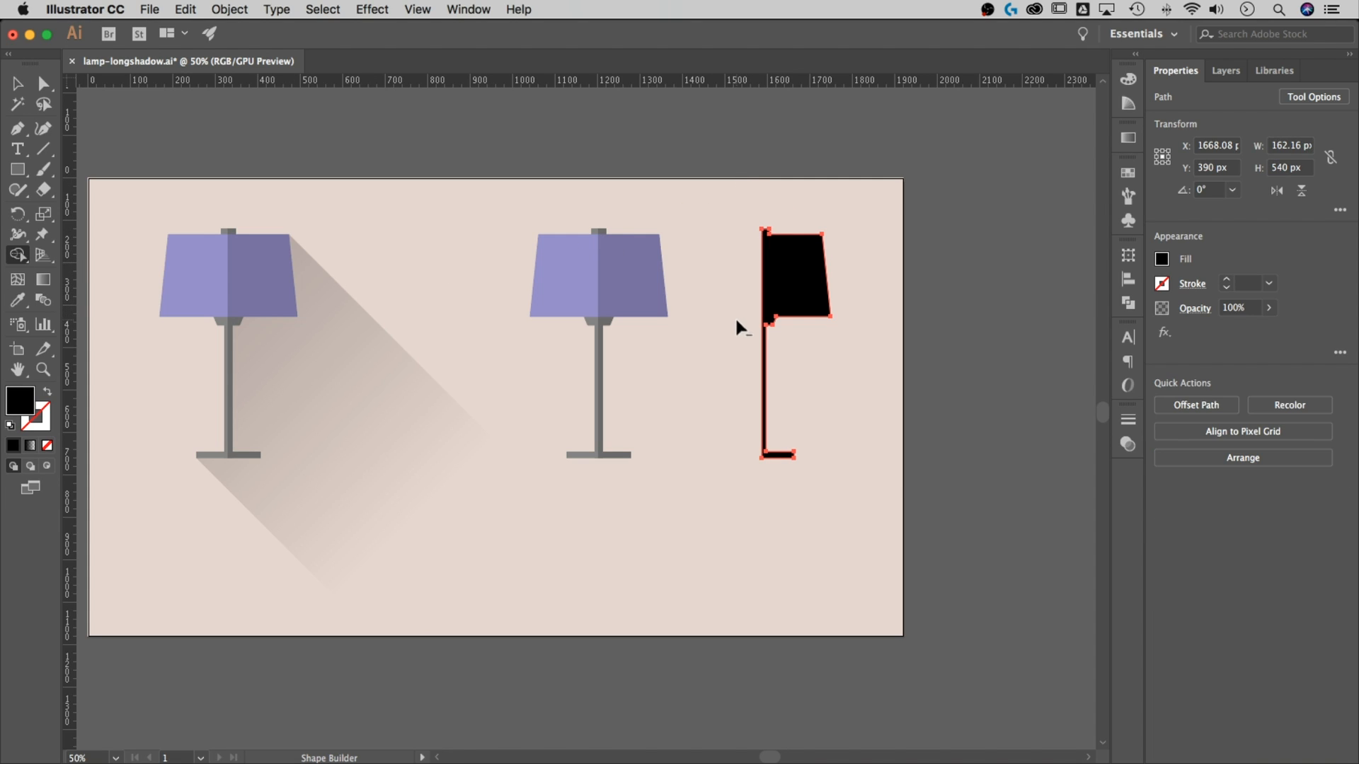
Place the half silhouette over the second lamp's right half and copy it about 511 px right and 511 px down.
{"action": "key", "text": "v"}
{"action": "left_click", "coordinate": [718, 238]}
{"action": "left_click", "coordinate": [801, 280]}
{"action": "left_click_drag", "start_coordinate": [802, 279], "coordinate": [801, 511]}
Select both black half silhouettes and make a blend between them.
{"action": "left_click", "coordinate": [642, 267], "text": "shift"}
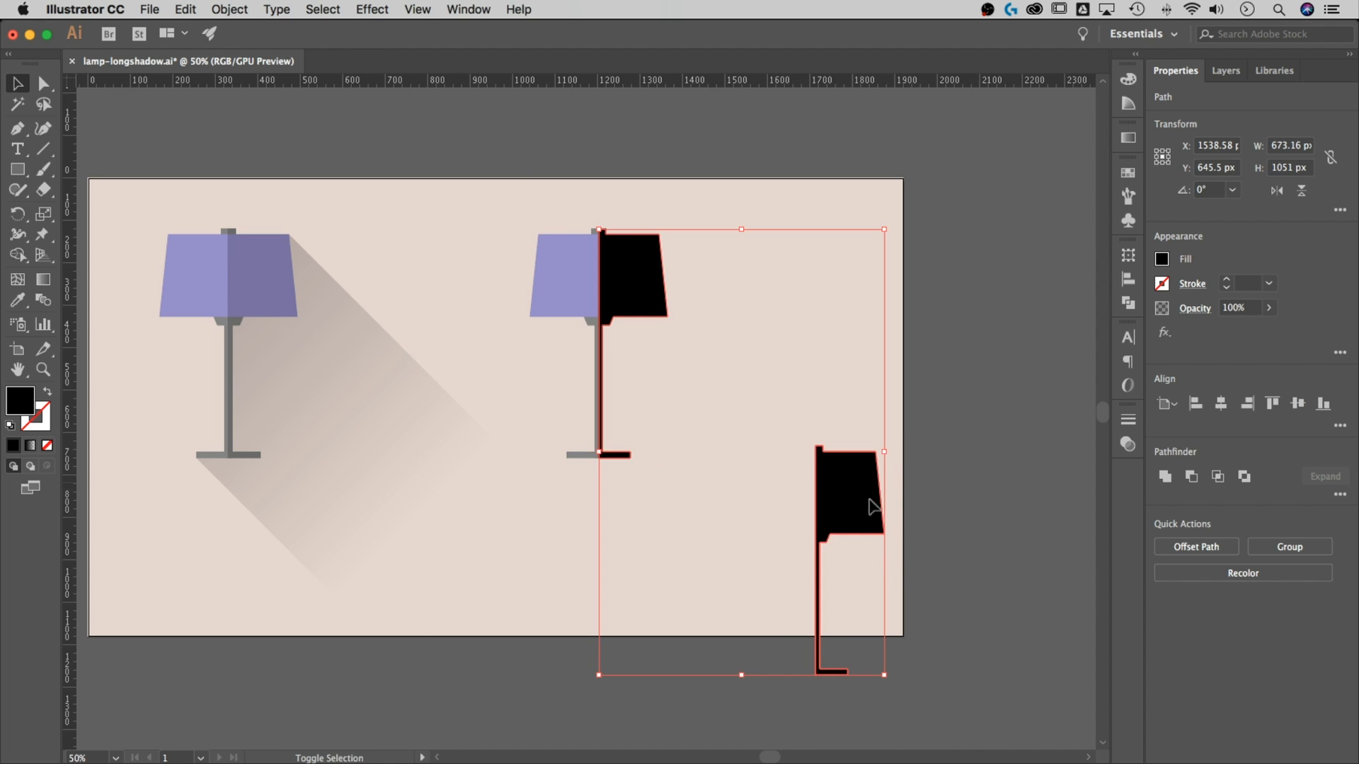
{"action": "left_click", "coordinate": [228, 8]}
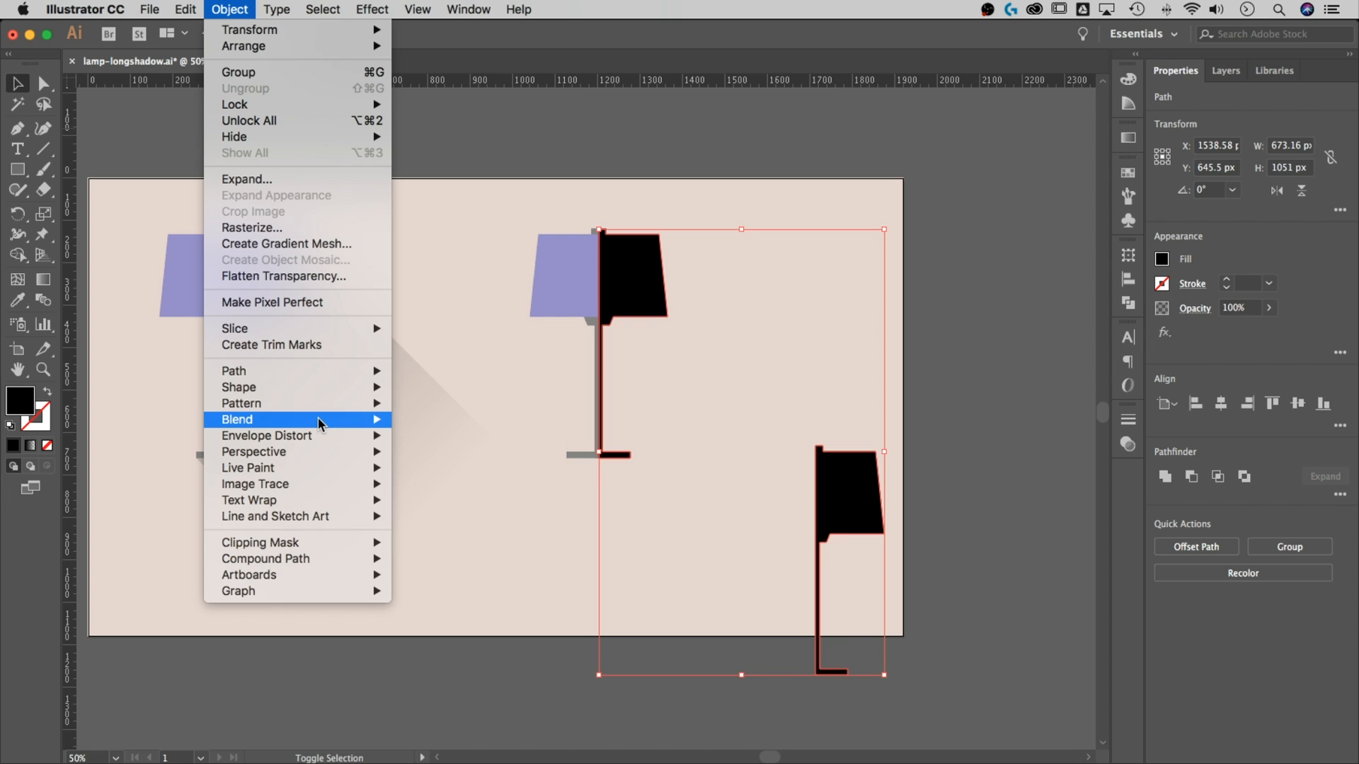
{"action": "mouse_move", "coordinate": [353, 420]}
{"action": "left_click", "coordinate": [457, 419]}
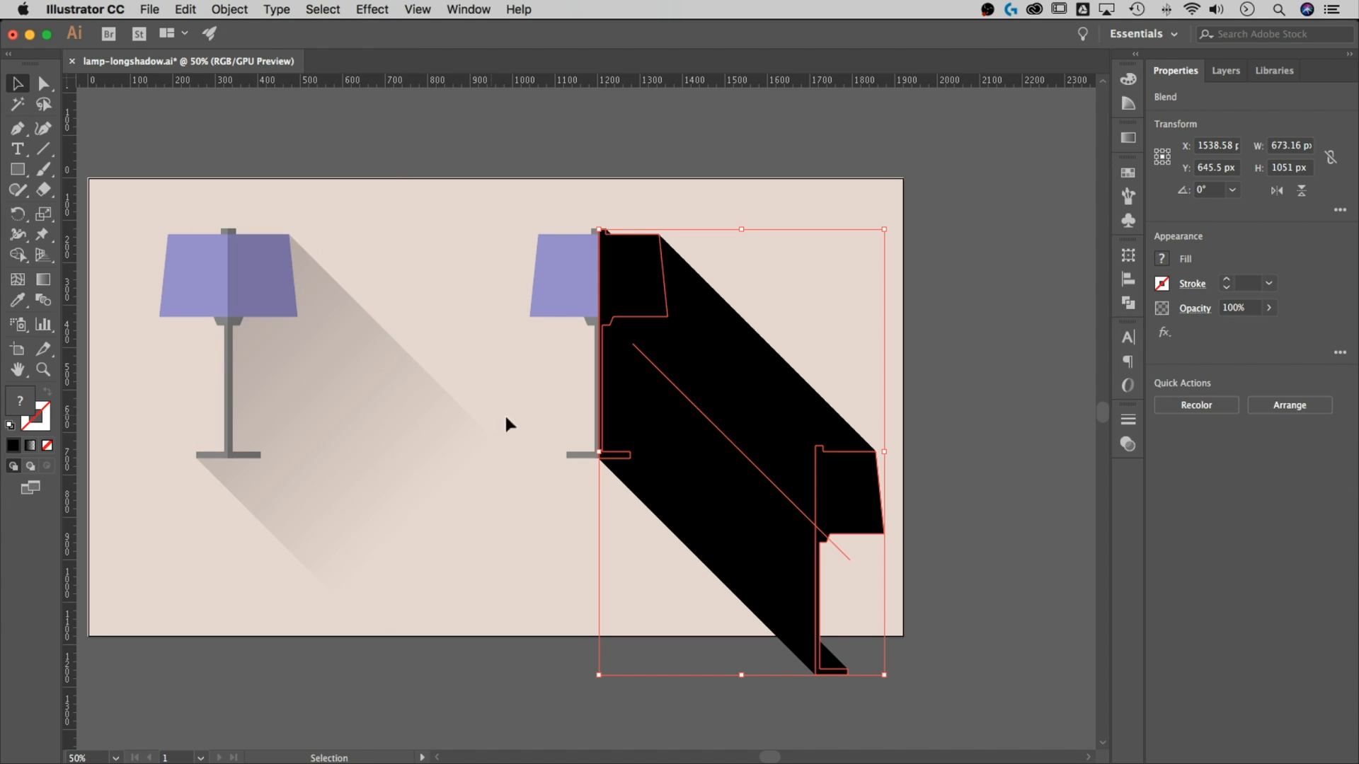
{"action": "left_click", "coordinate": [950, 495]}
Set the opacity of the far half silhouette inside the new blend to 0%.
{"action": "double_click", "coordinate": [871, 485]}
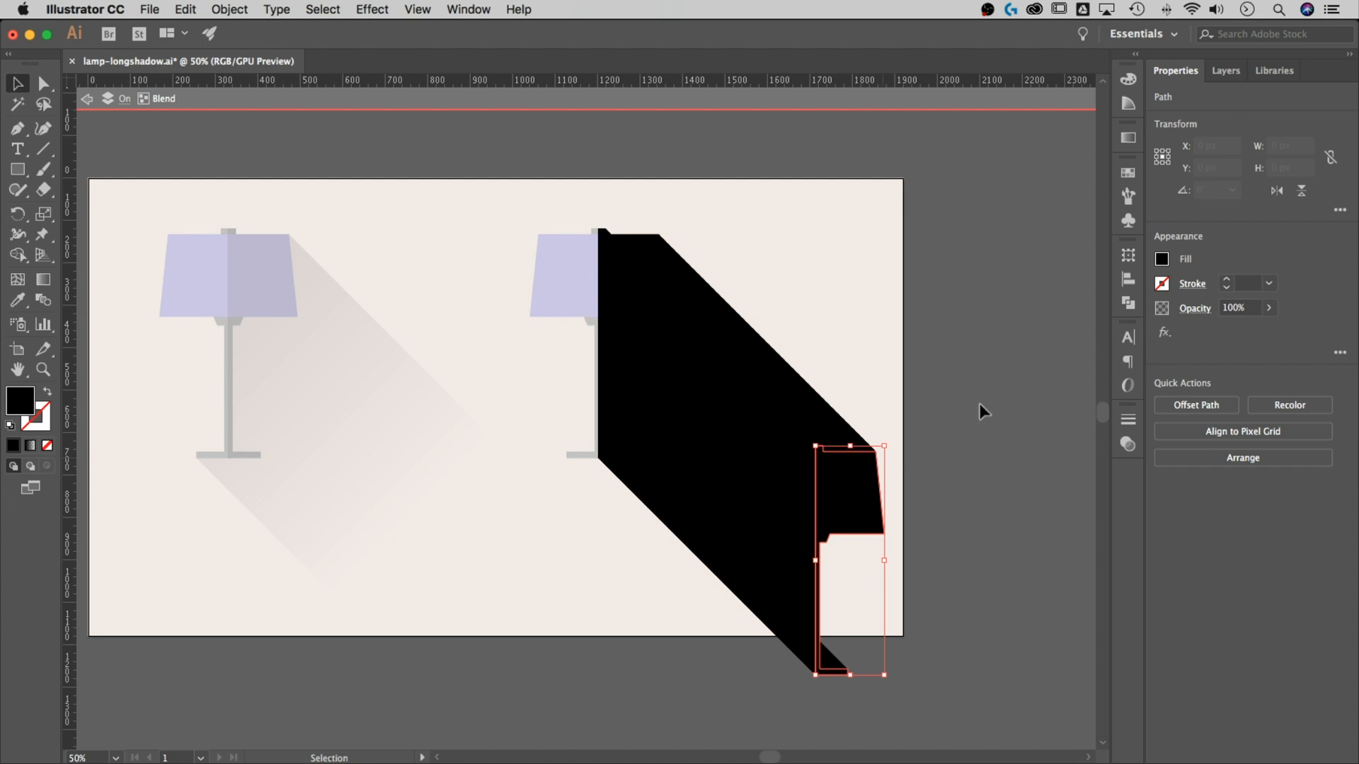
{"action": "left_click", "coordinate": [1232, 309]}
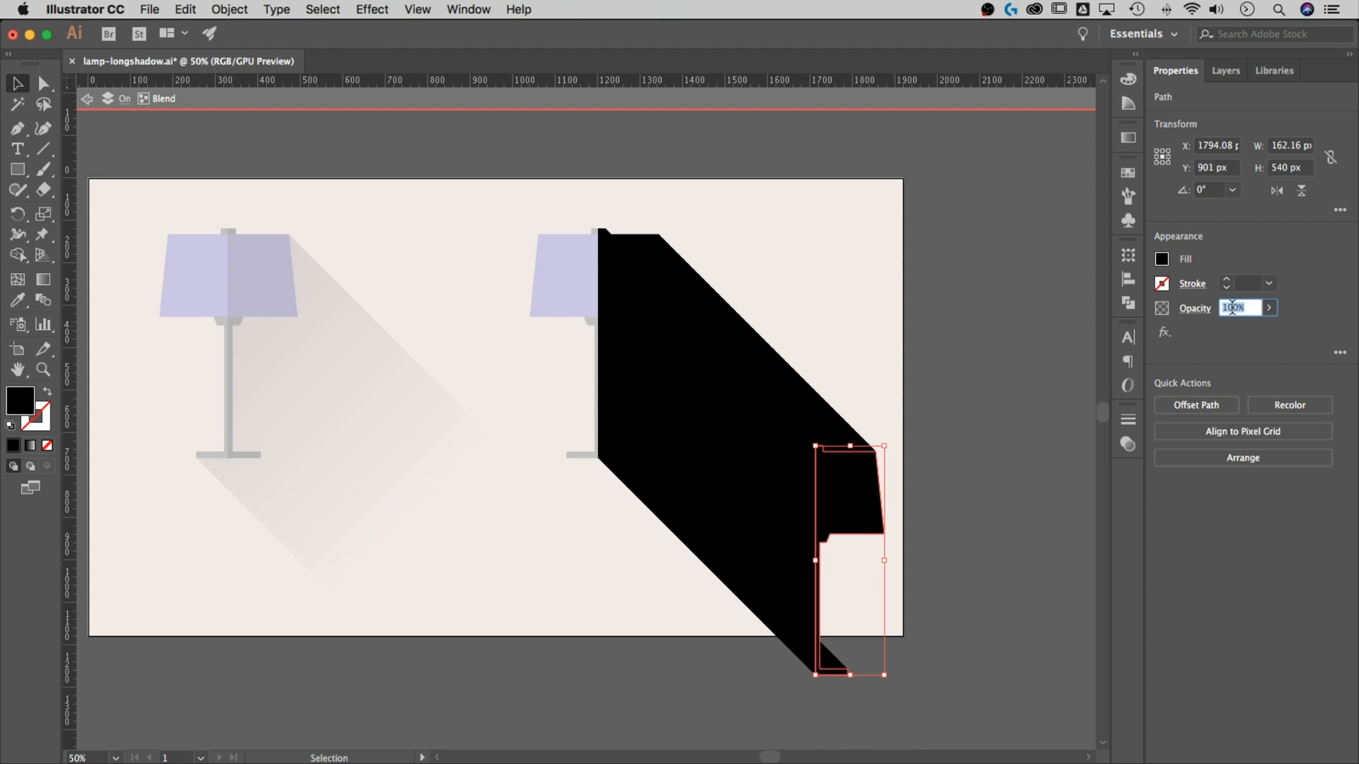
{"action": "type", "text": "0"}
{"action": "key", "text": "Return"}
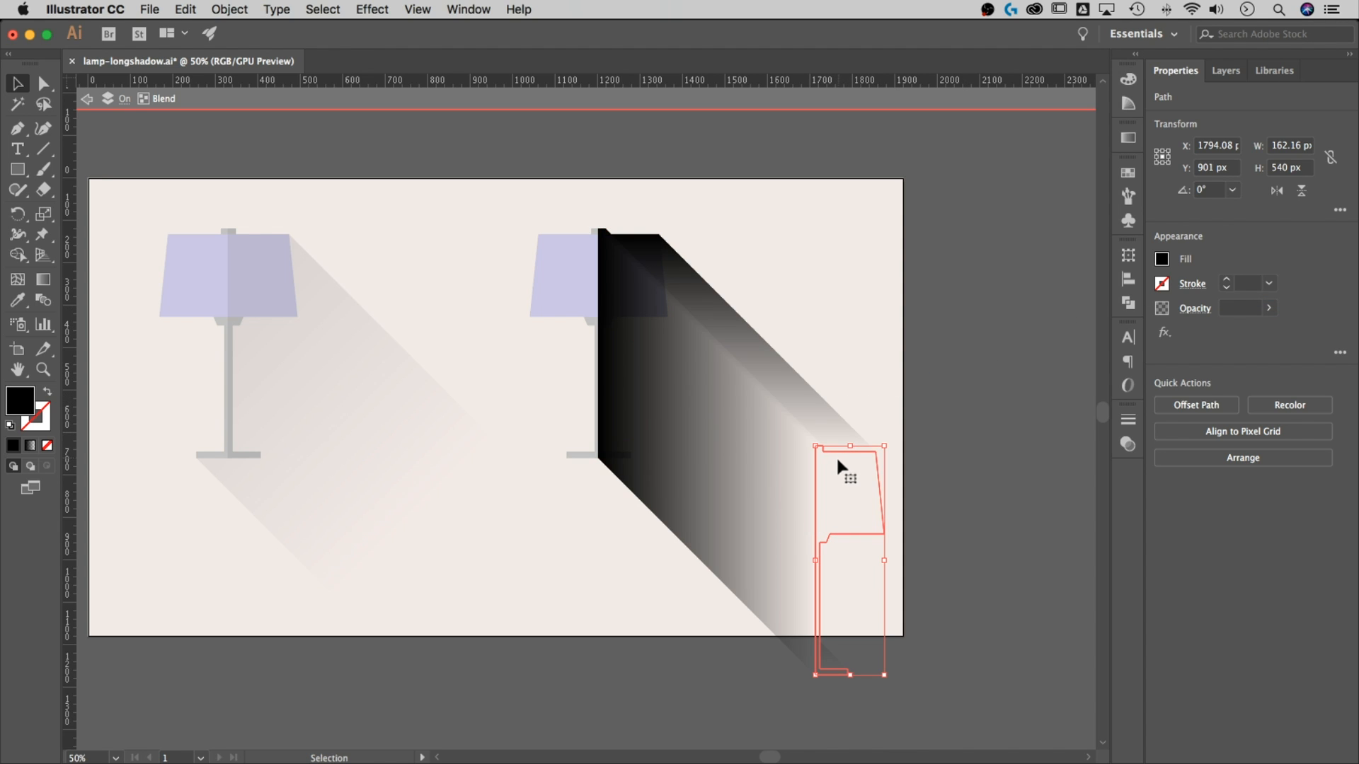
{"action": "double_click", "coordinate": [822, 297]}
Set the whole half-silhouette blend's opacity to 20% and send it behind the second lamp.
{"action": "left_click", "coordinate": [749, 336]}
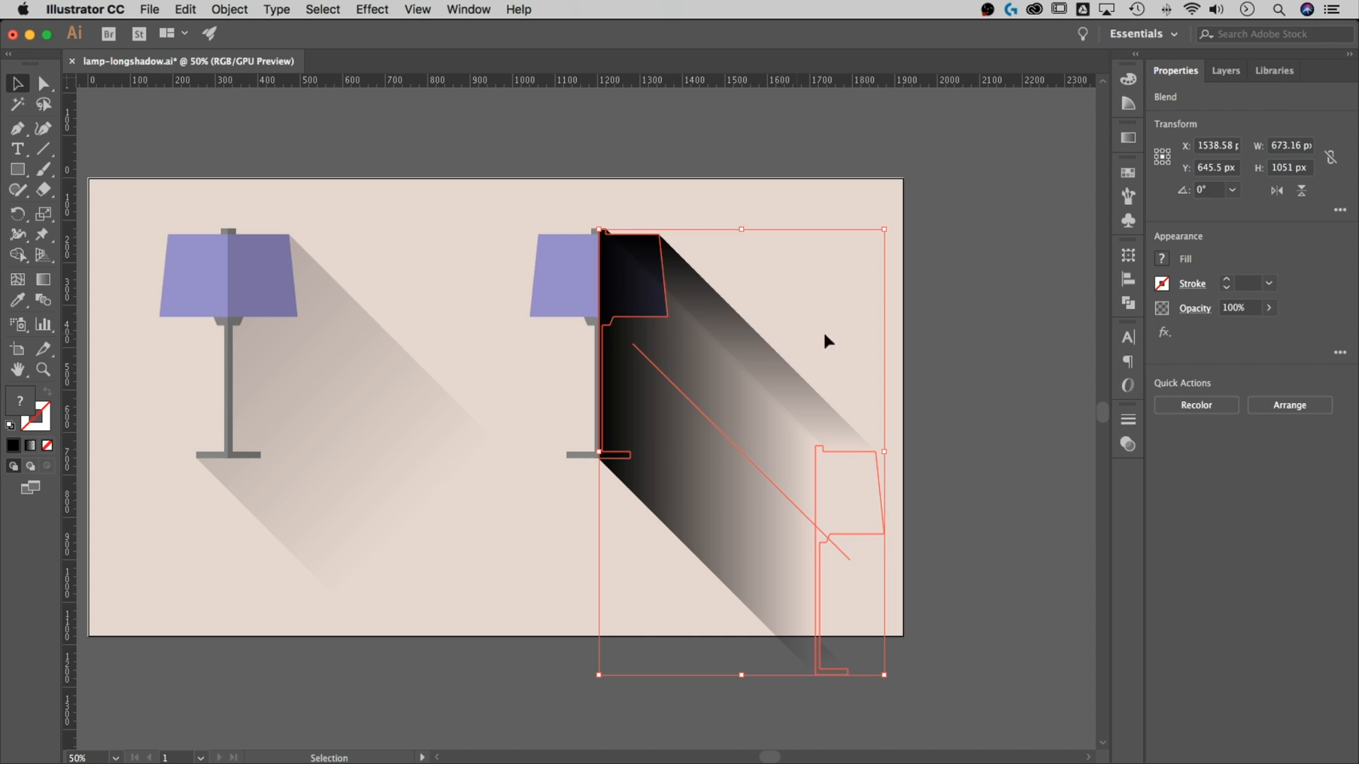
{"action": "left_click", "coordinate": [1239, 307]}
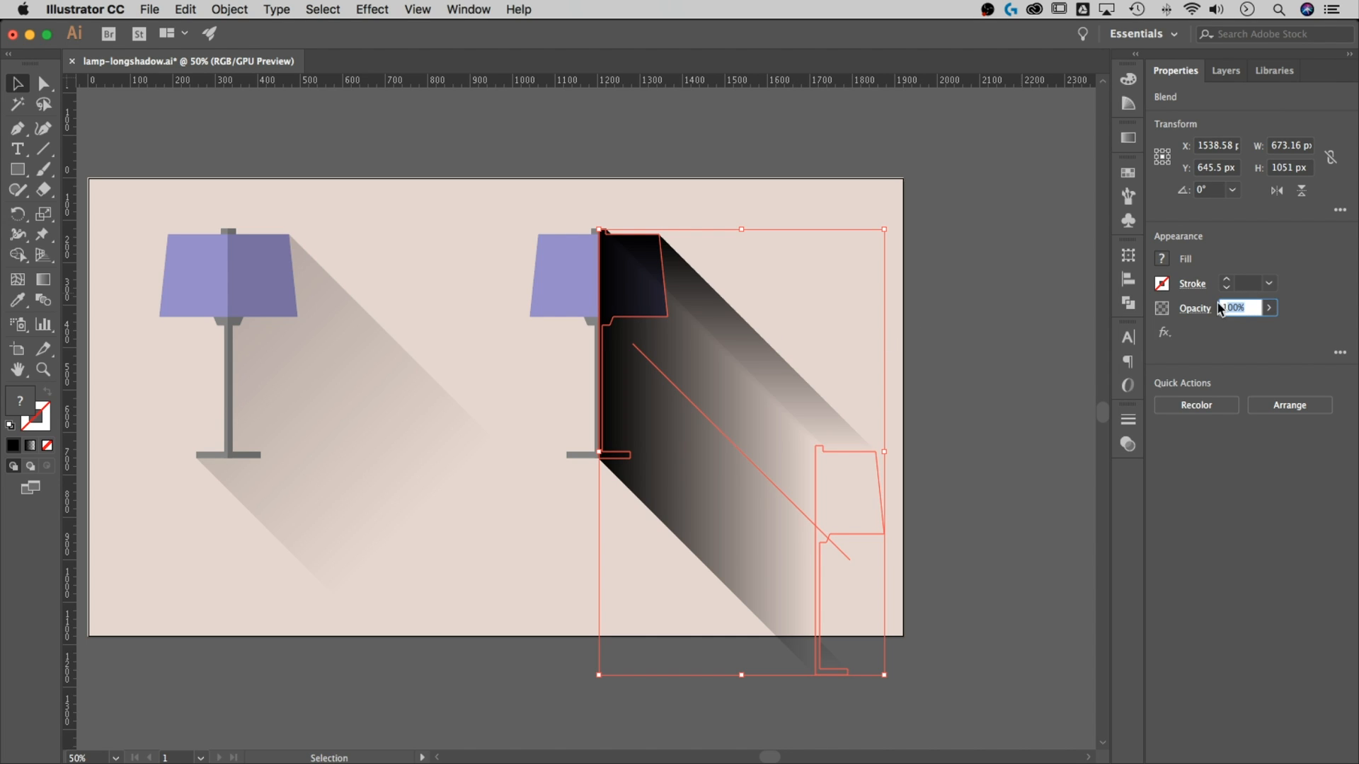
{"action": "type", "text": "20"}
{"action": "key", "text": "Return"}
{"action": "left_click", "coordinate": [1061, 294]}
{"action": "key", "text": "a"}
{"action": "left_click", "coordinate": [699, 363]}
{"action": "key", "text": "v"}
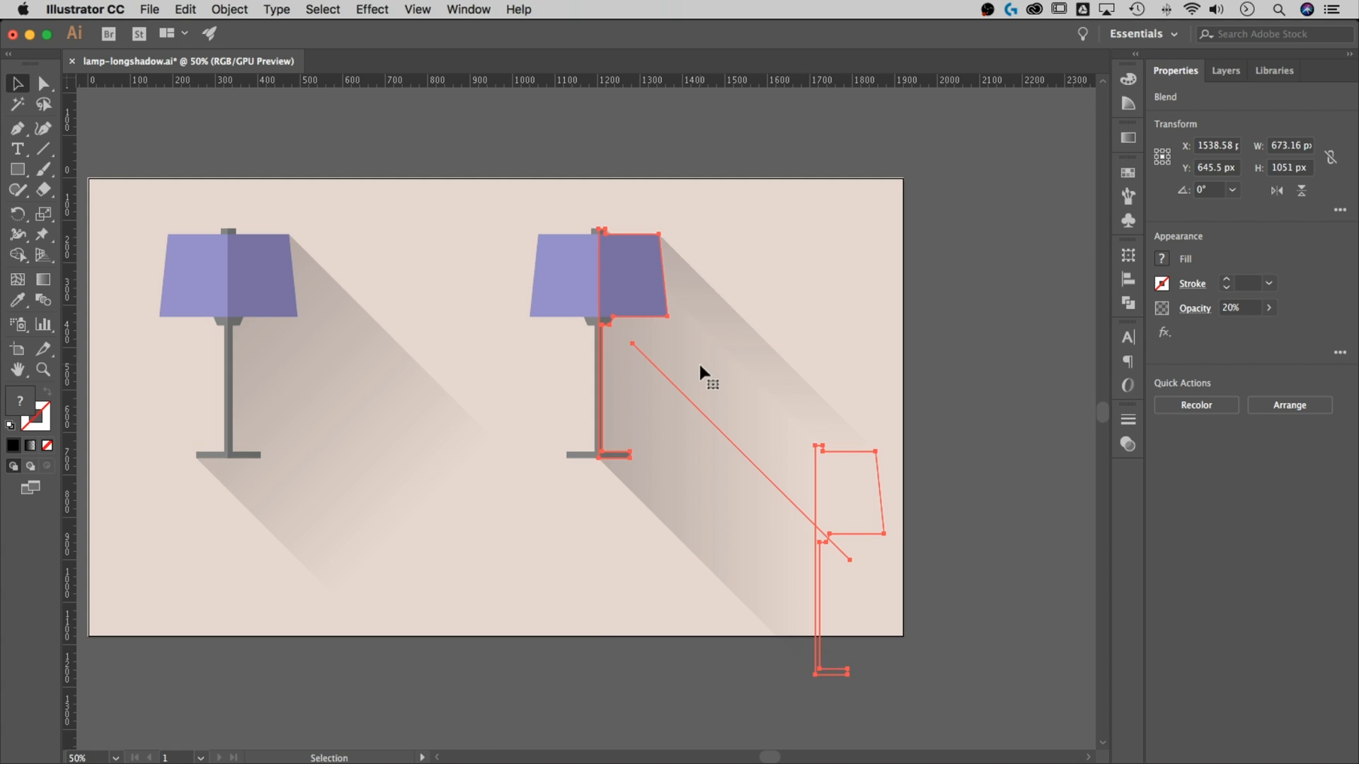
{"action": "left_click", "coordinate": [960, 318]}
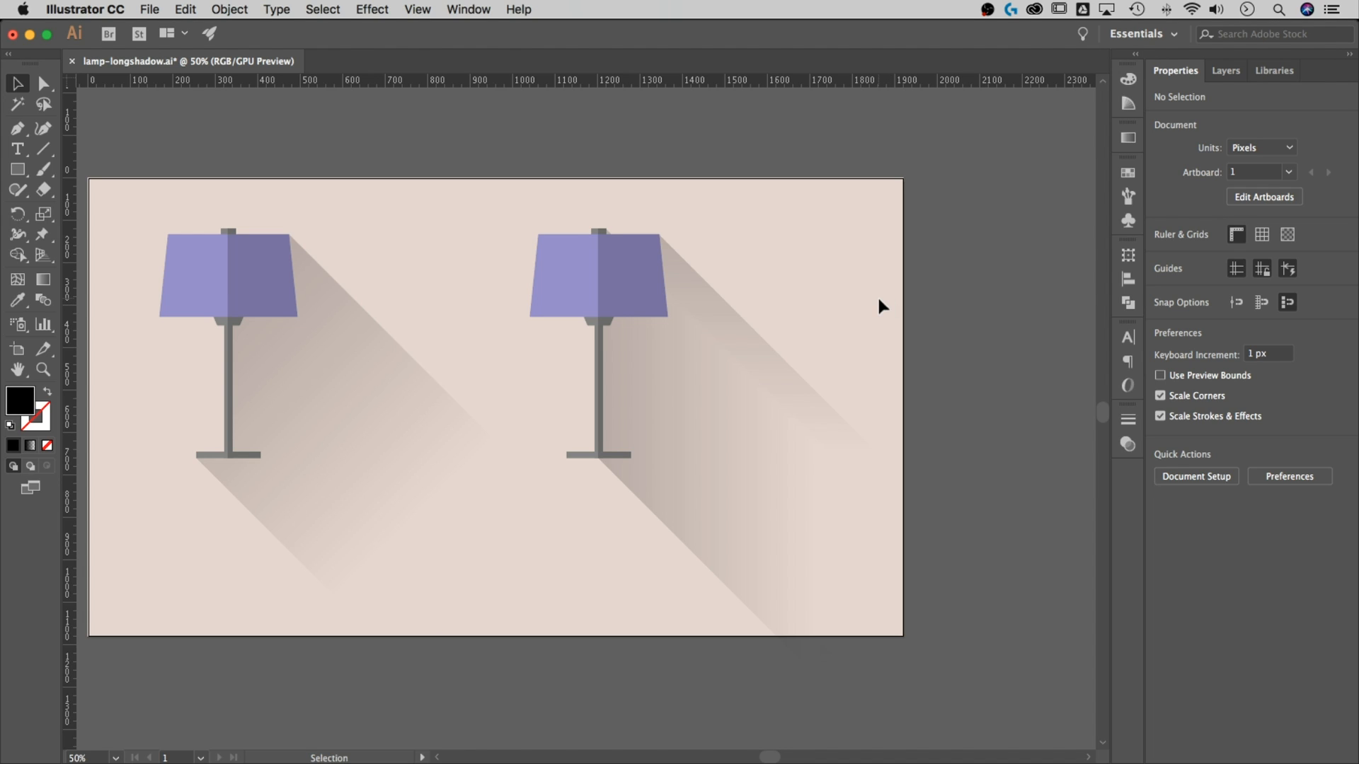
{"action": "left_click", "coordinate": [297, 303]}
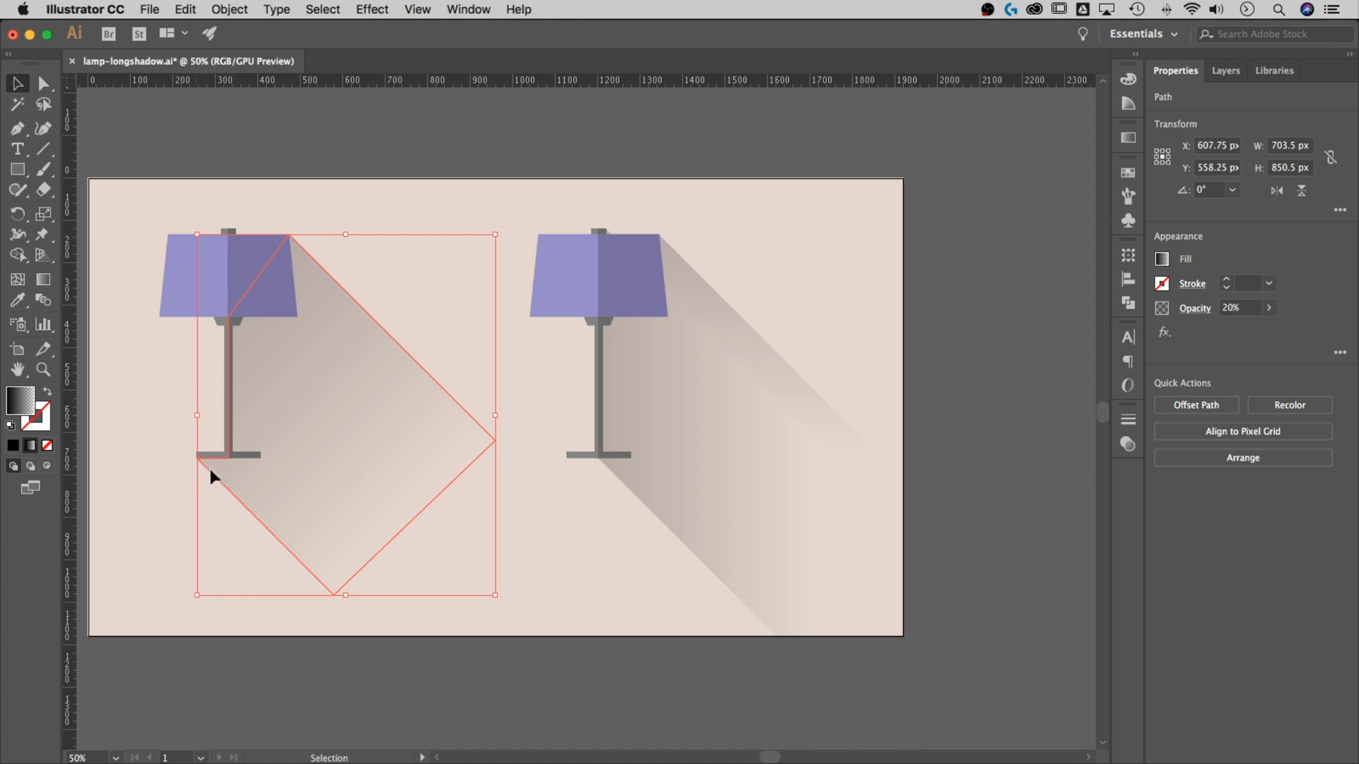
{"action": "left_click", "coordinate": [499, 188]}
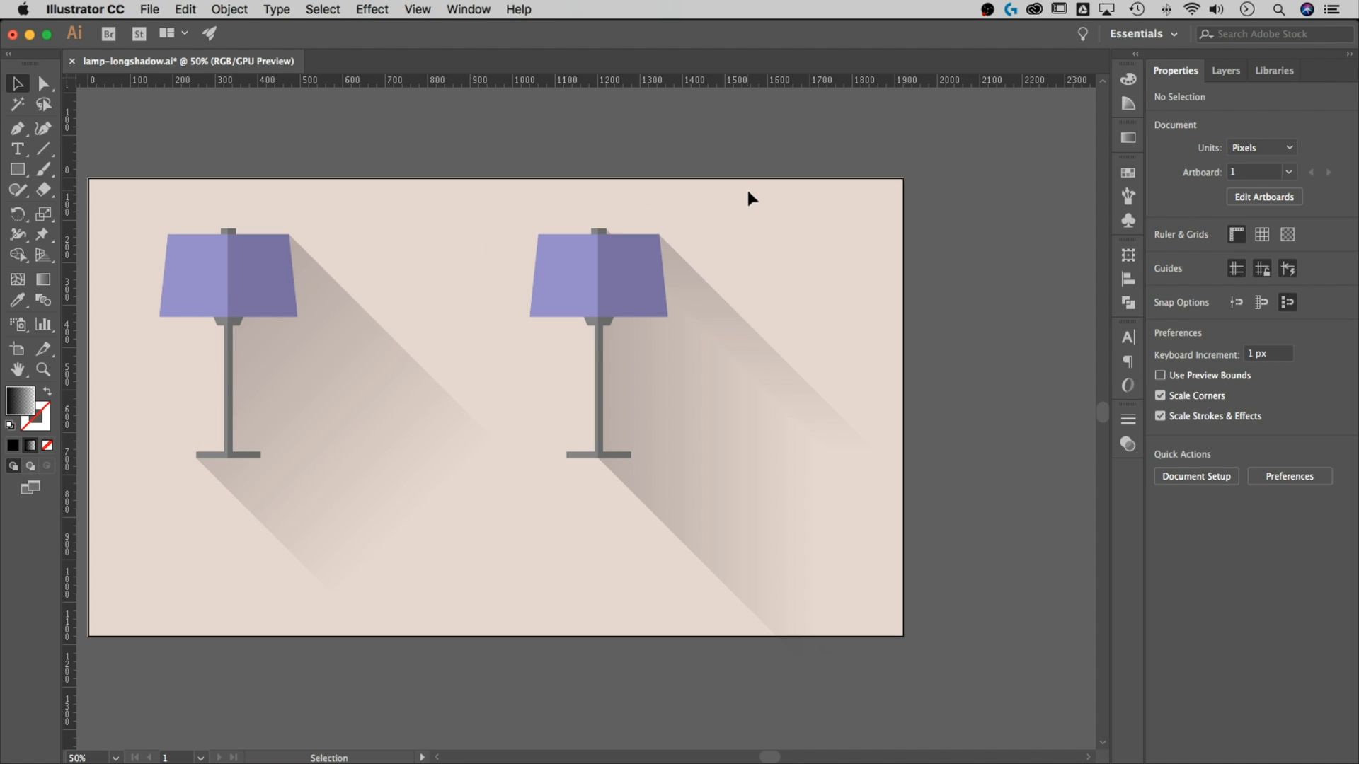